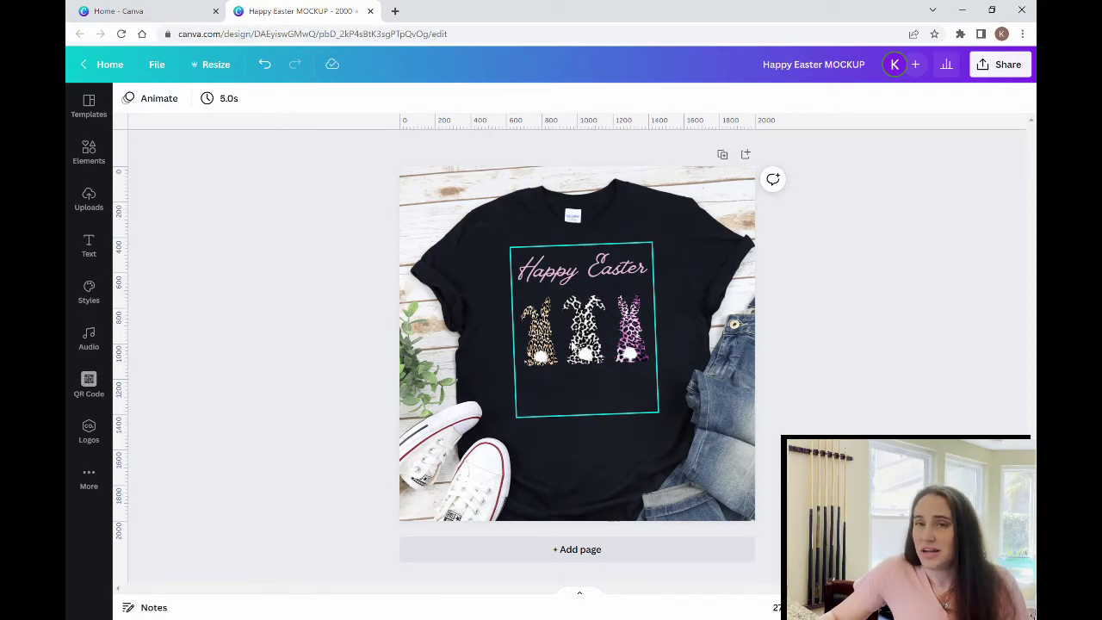
Step: Nudge the Happy Easter bunny artwork slightly on the black T-shirt mockup and deselect it
{"action": "left_click_drag", "start_coordinate": [620, 302], "coordinate": [581, 330]}
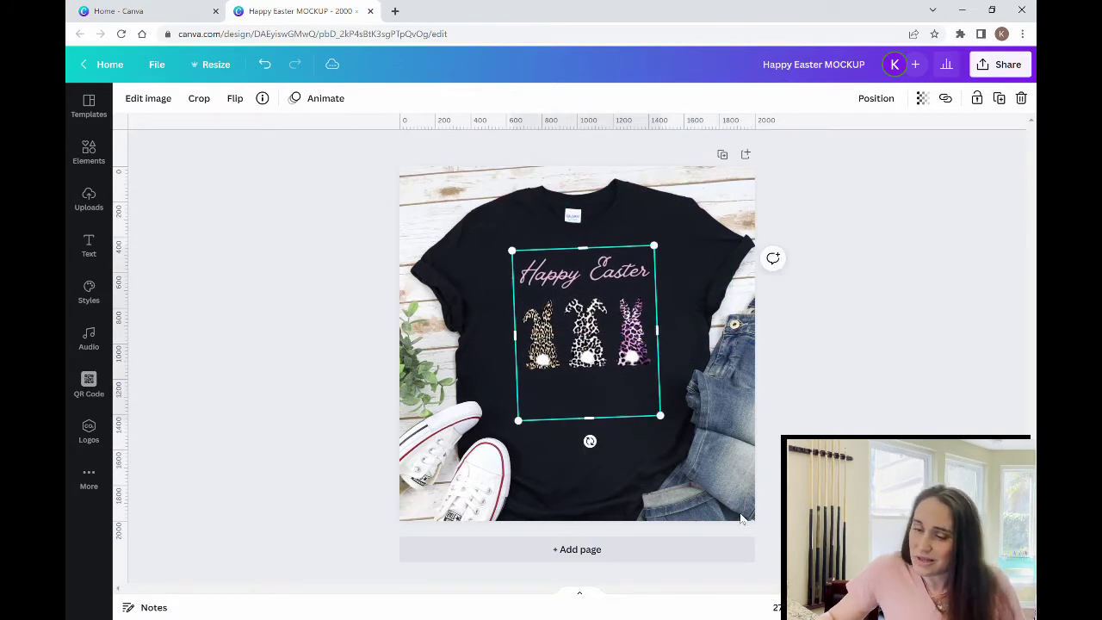
{"action": "key", "text": "Escape"}
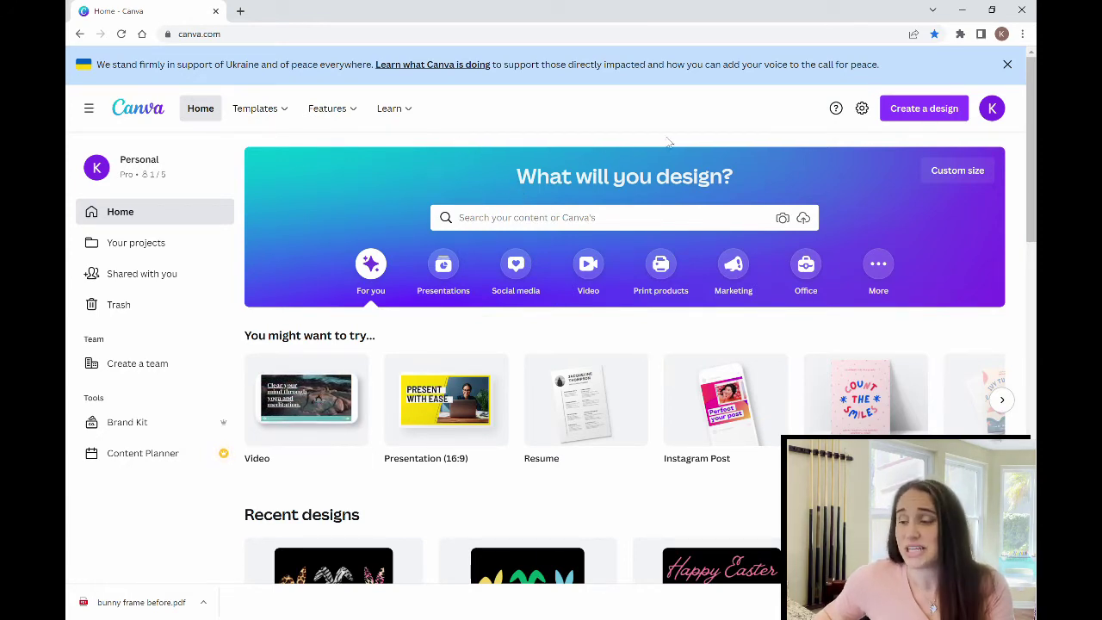
Step: Create a new 200 × 200 px custom-size design and collapse the template browser
{"action": "left_click", "coordinate": [956, 172]}
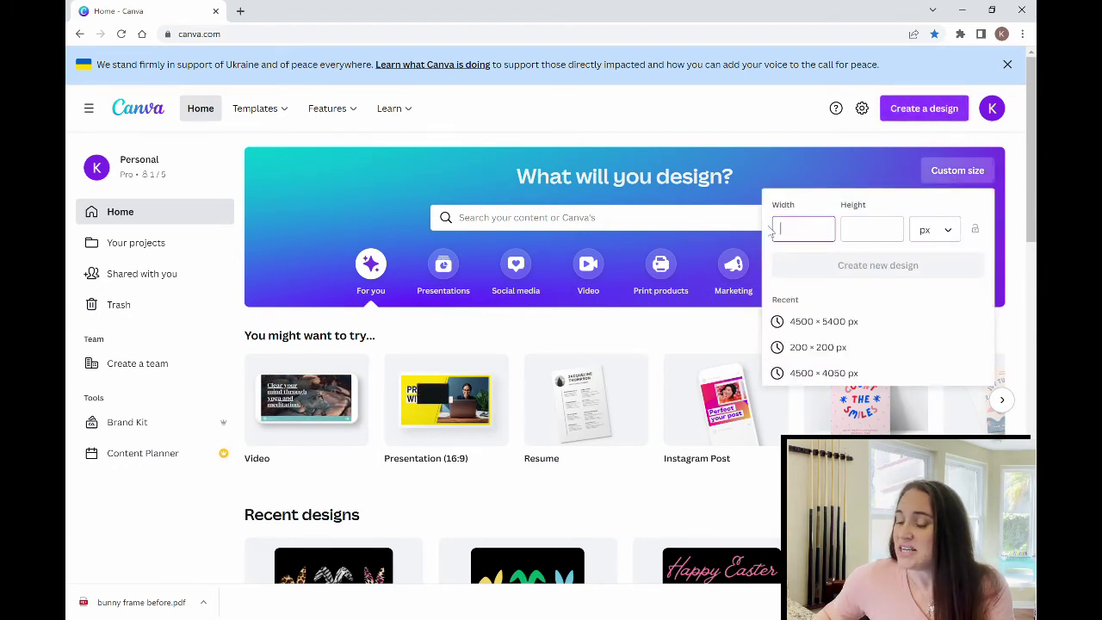
{"action": "left_click", "coordinate": [795, 349]}
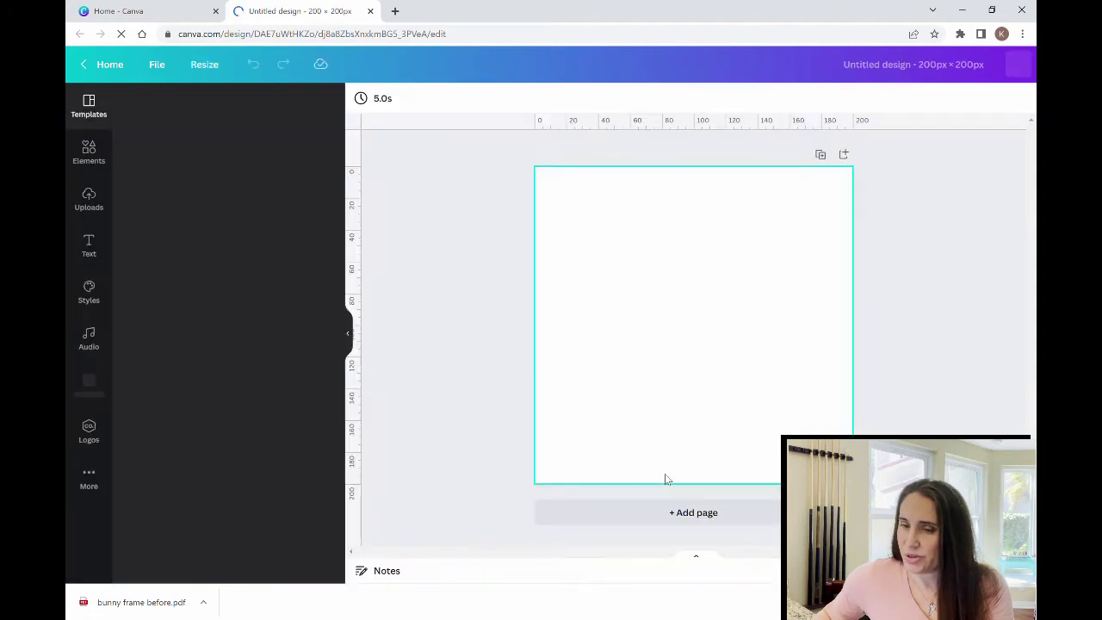
{"action": "left_click", "coordinate": [348, 333]}
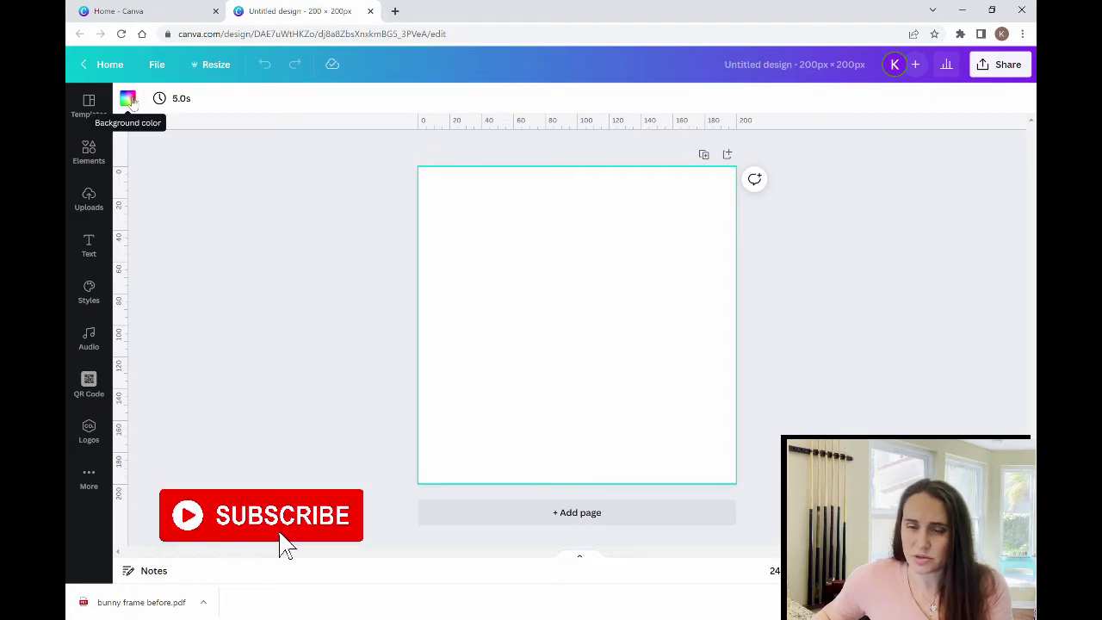
Step: Set the blank page's background color to black
{"action": "left_click", "coordinate": [128, 99]}
{"action": "left_click", "coordinate": [142, 312]}
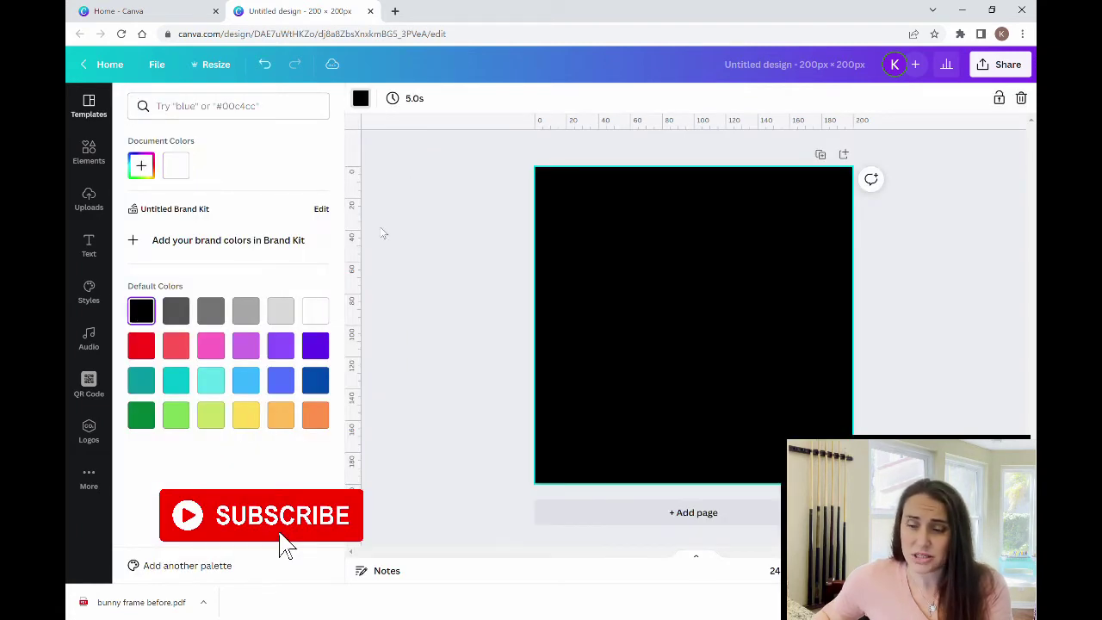
{"action": "left_click", "coordinate": [443, 239]}
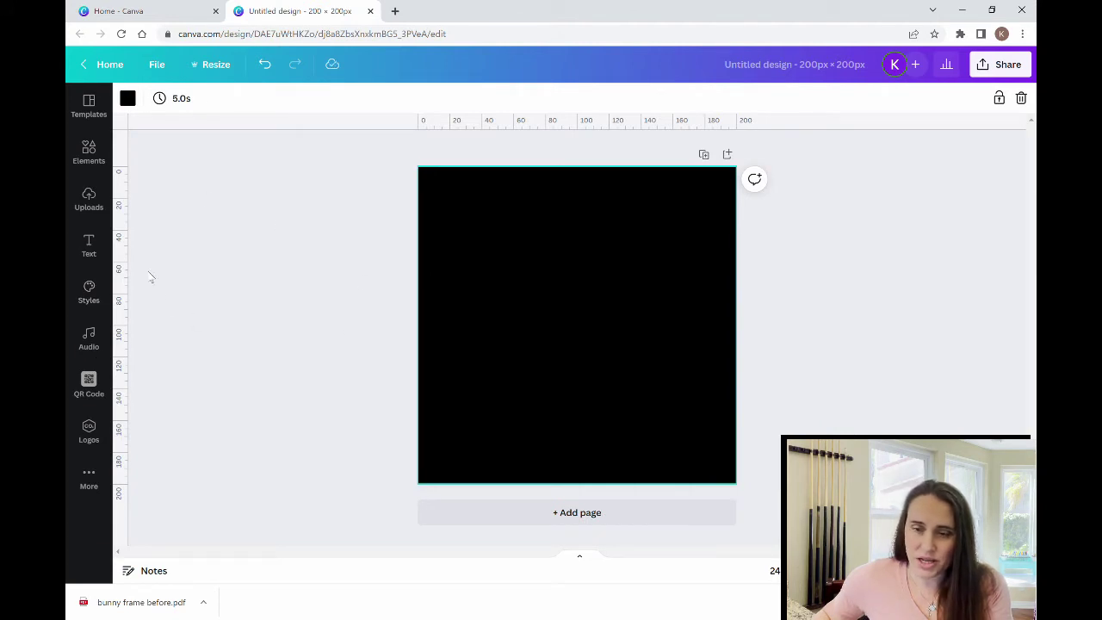
Step: Add the recently used green, blue and yellow bunny graphics to the page, moving the blue one to the left of the green one
{"action": "left_click", "coordinate": [101, 163]}
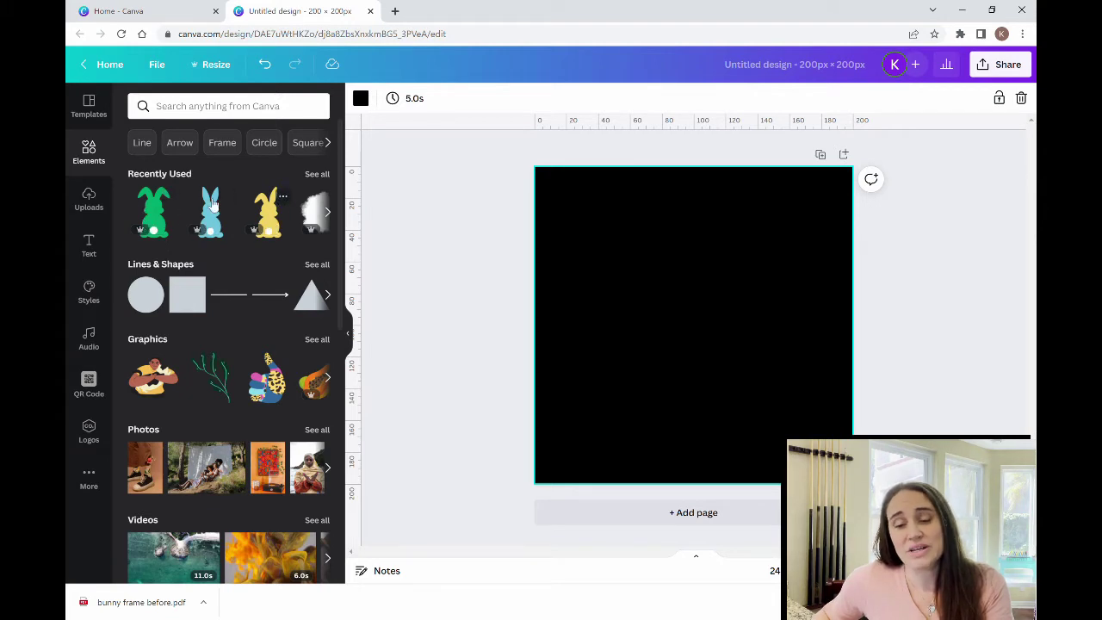
{"action": "left_click", "coordinate": [159, 214]}
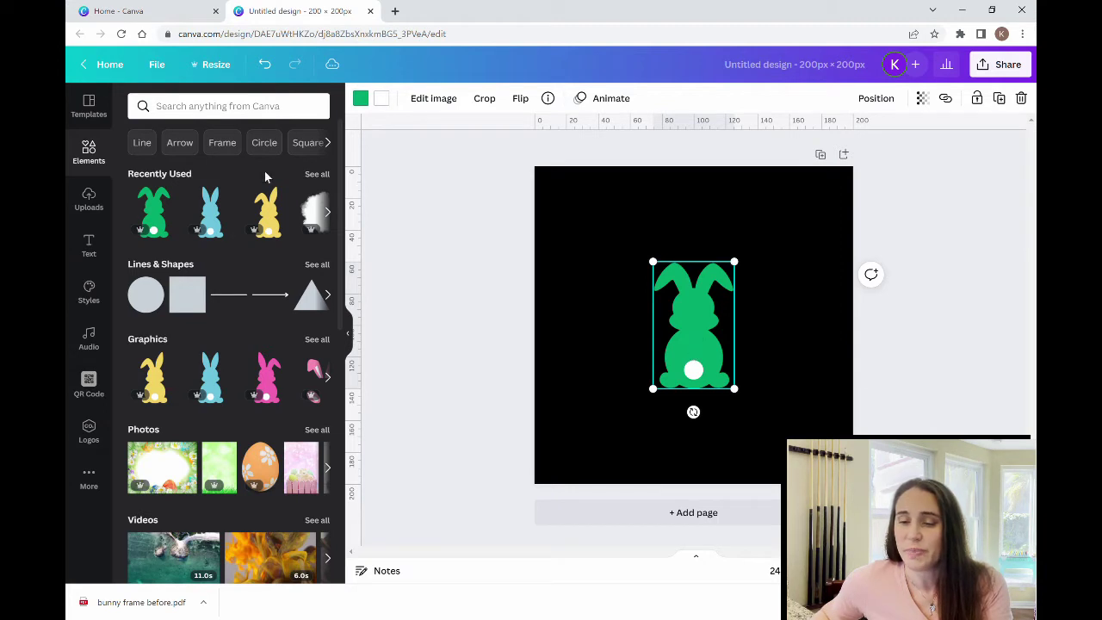
{"action": "left_click", "coordinate": [210, 211]}
{"action": "left_click_drag", "start_coordinate": [680, 323], "coordinate": [580, 324]}
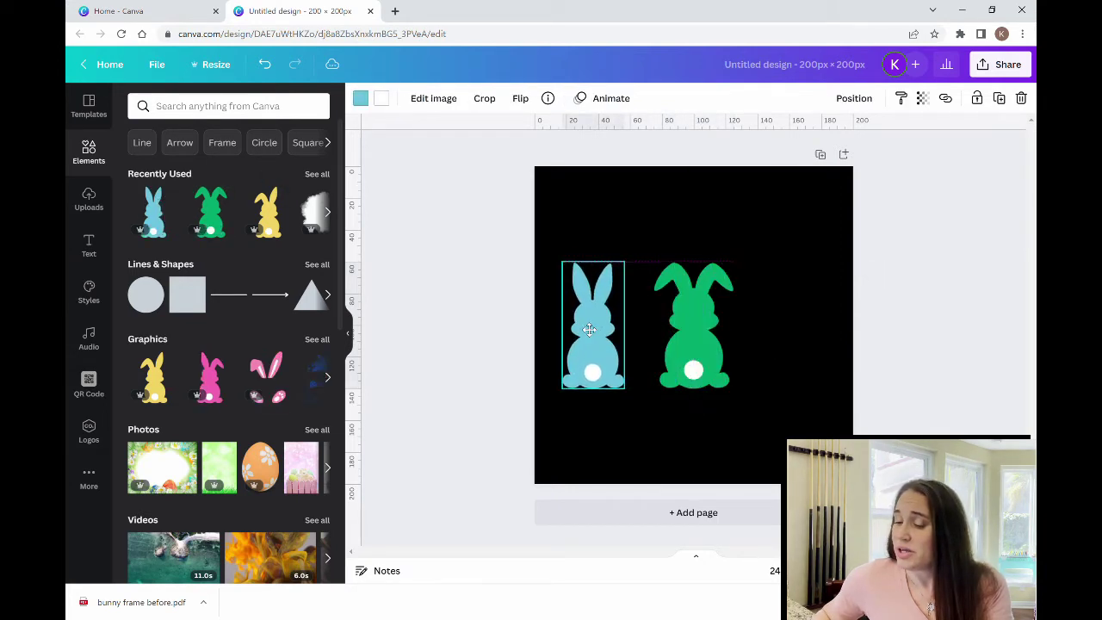
{"action": "left_click", "coordinate": [272, 222]}
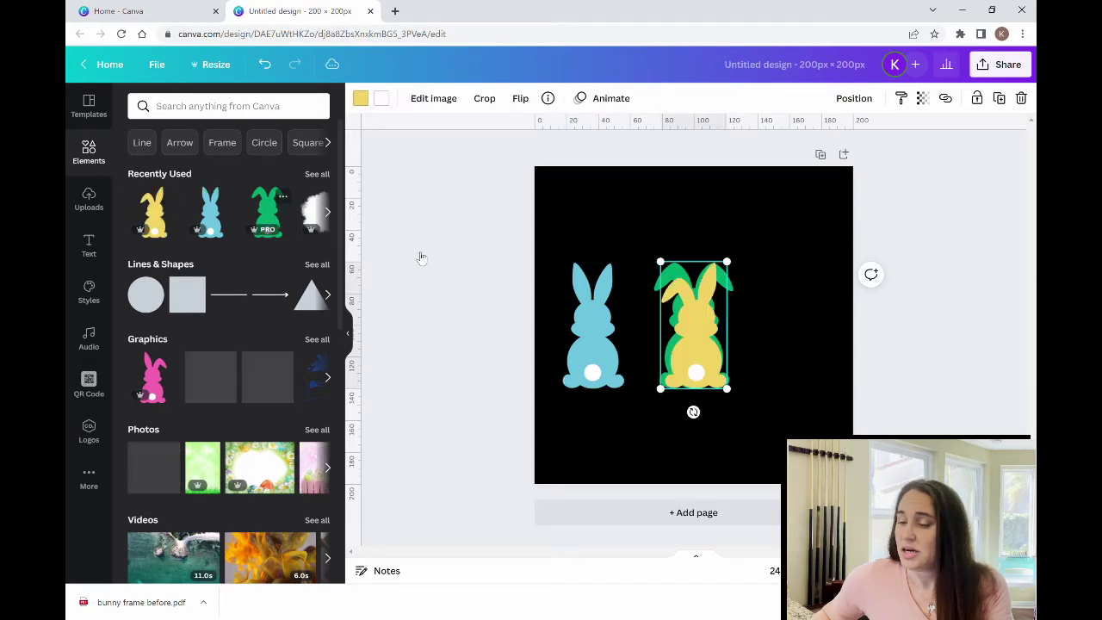
Step: Arrange the bunnies in an aligned row with yellow on the left, green in the center and blue on the right
{"action": "left_click", "coordinate": [353, 338]}
{"action": "left_click_drag", "start_coordinate": [564, 342], "coordinate": [679, 332]}
{"action": "left_click_drag", "start_coordinate": [566, 353], "coordinate": [561, 349]}
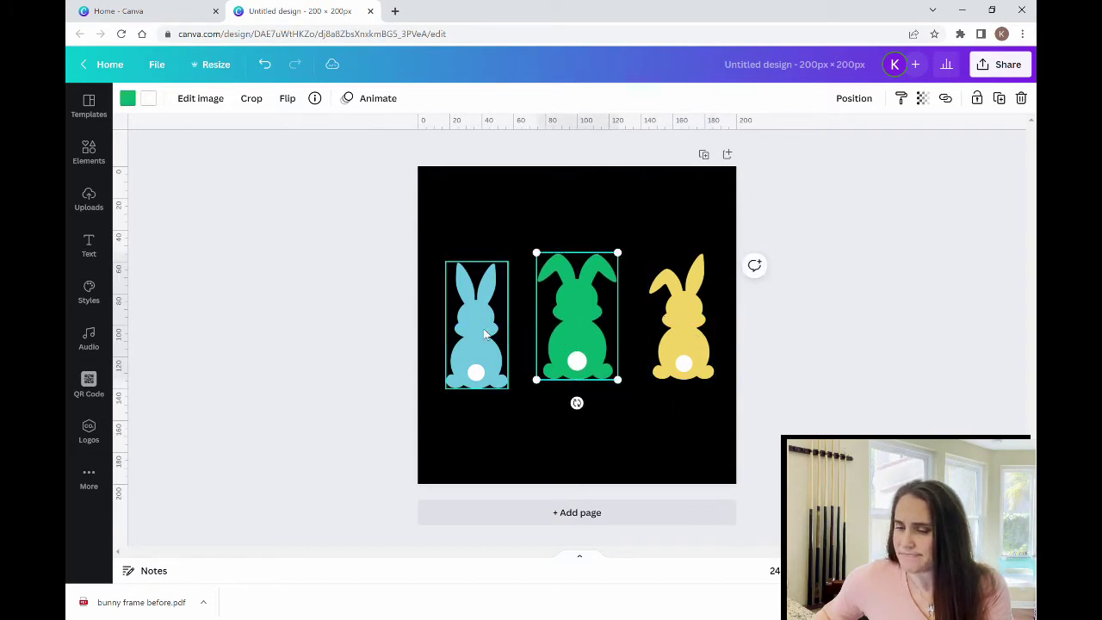
{"action": "left_click", "coordinate": [680, 336]}
{"action": "left_click_drag", "start_coordinate": [680, 335], "coordinate": [472, 294]}
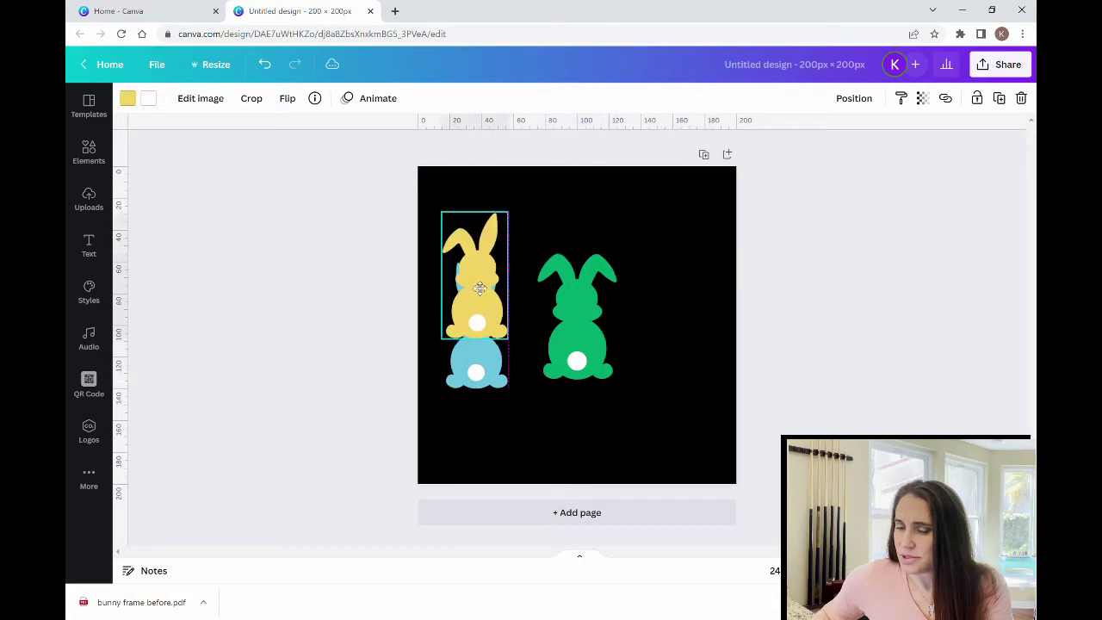
{"action": "left_click_drag", "start_coordinate": [461, 349], "coordinate": [665, 340]}
{"action": "left_click_drag", "start_coordinate": [461, 317], "coordinate": [463, 362]}
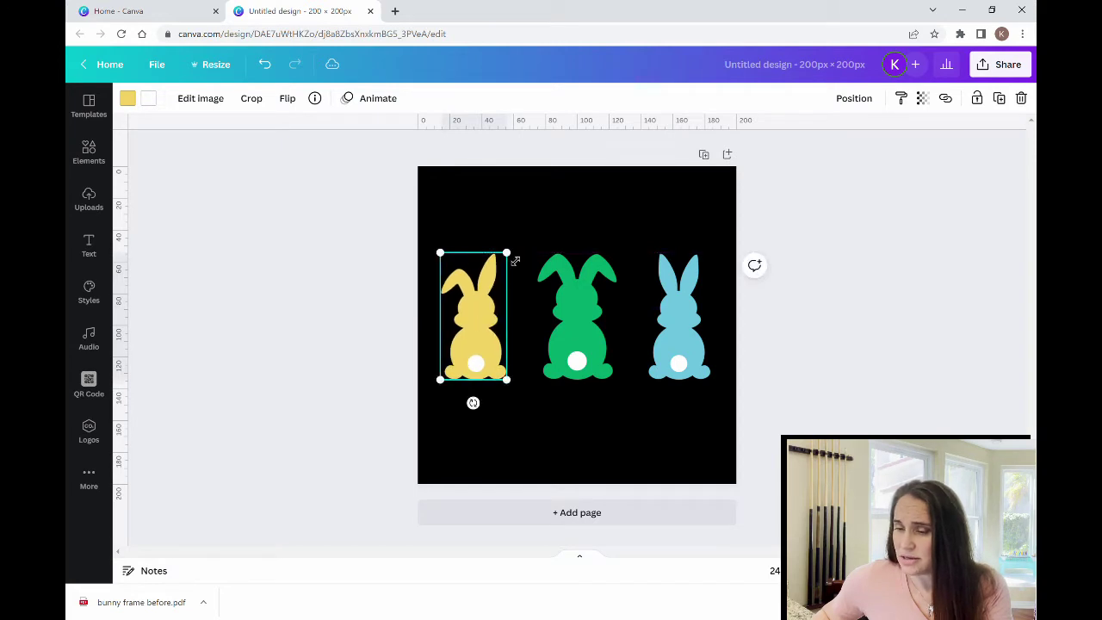
Step: Enlarge the yellow, green and blue bunnies to the same greater height, keeping their bases aligned
{"action": "left_click_drag", "start_coordinate": [537, 248], "coordinate": [537, 229]}
{"action": "left_click", "coordinate": [554, 292]}
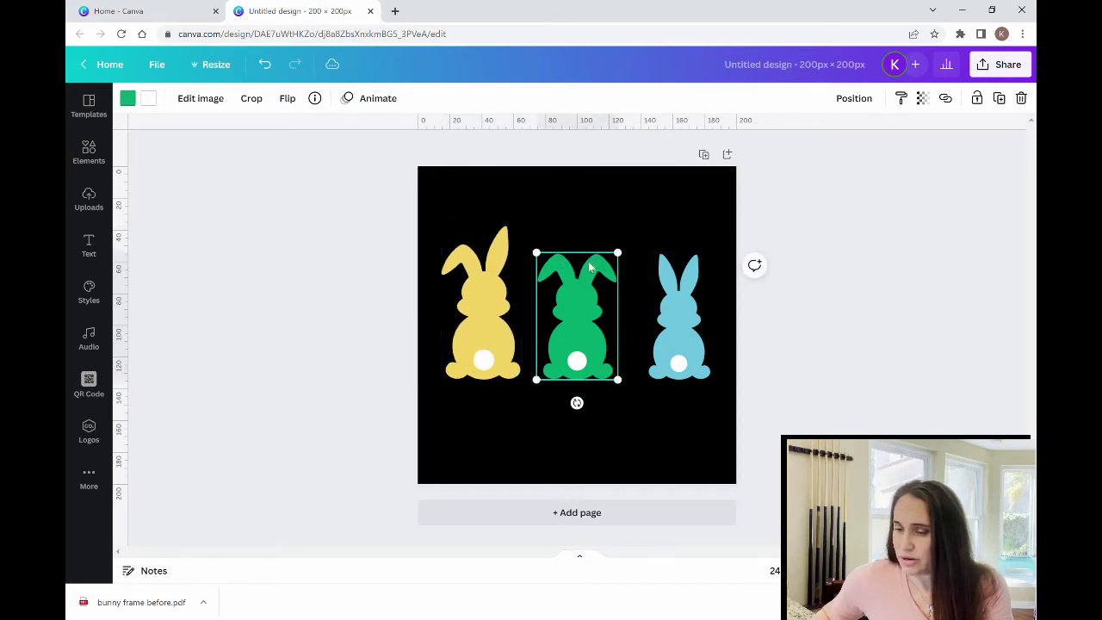
{"action": "left_click_drag", "start_coordinate": [623, 258], "coordinate": [642, 230]}
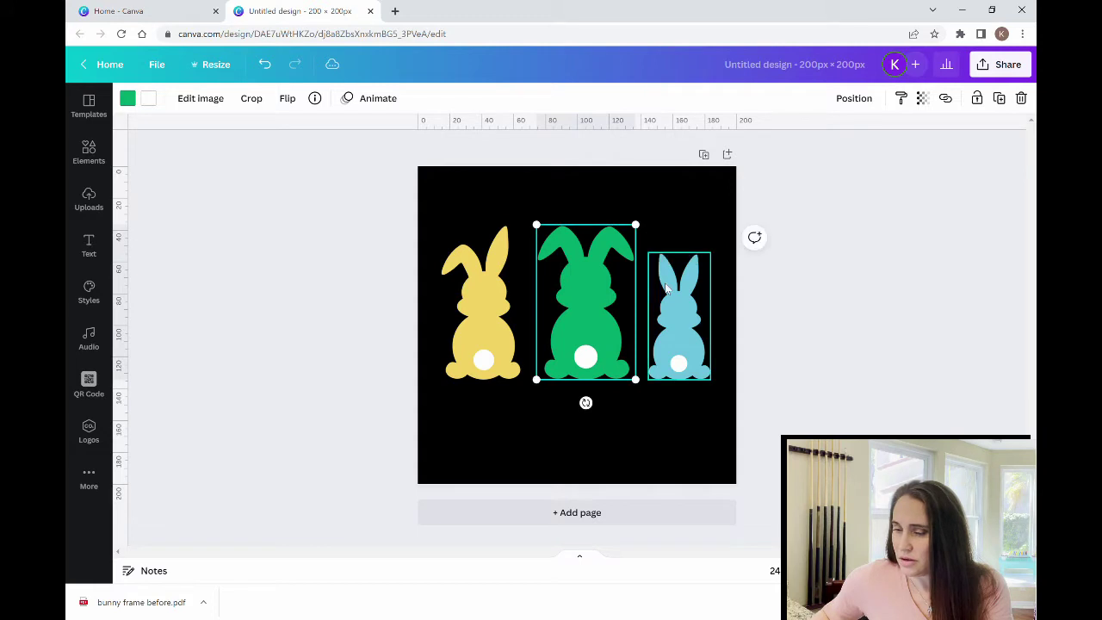
{"action": "left_click", "coordinate": [704, 254]}
{"action": "left_click_drag", "start_coordinate": [711, 255], "coordinate": [725, 225]}
{"action": "left_click", "coordinate": [593, 447]}
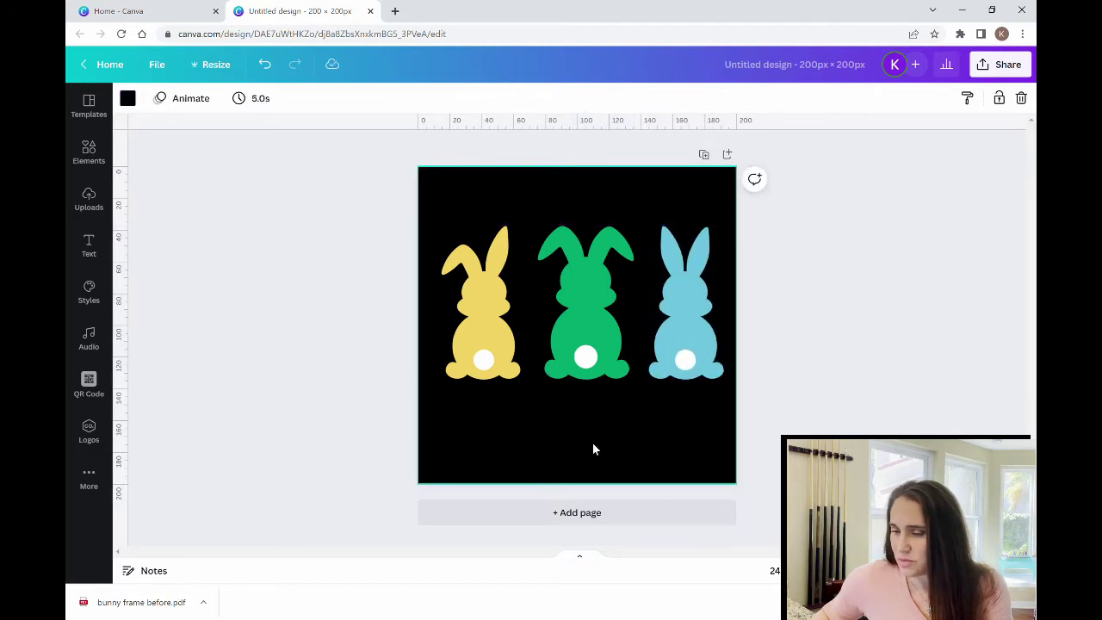
Step: Shift the green bunny slightly left to even out the spacing between the three bunnies
{"action": "left_click", "coordinate": [594, 335]}
{"action": "left_click_drag", "start_coordinate": [593, 336], "coordinate": [598, 345]}
{"action": "left_click", "coordinate": [590, 431]}
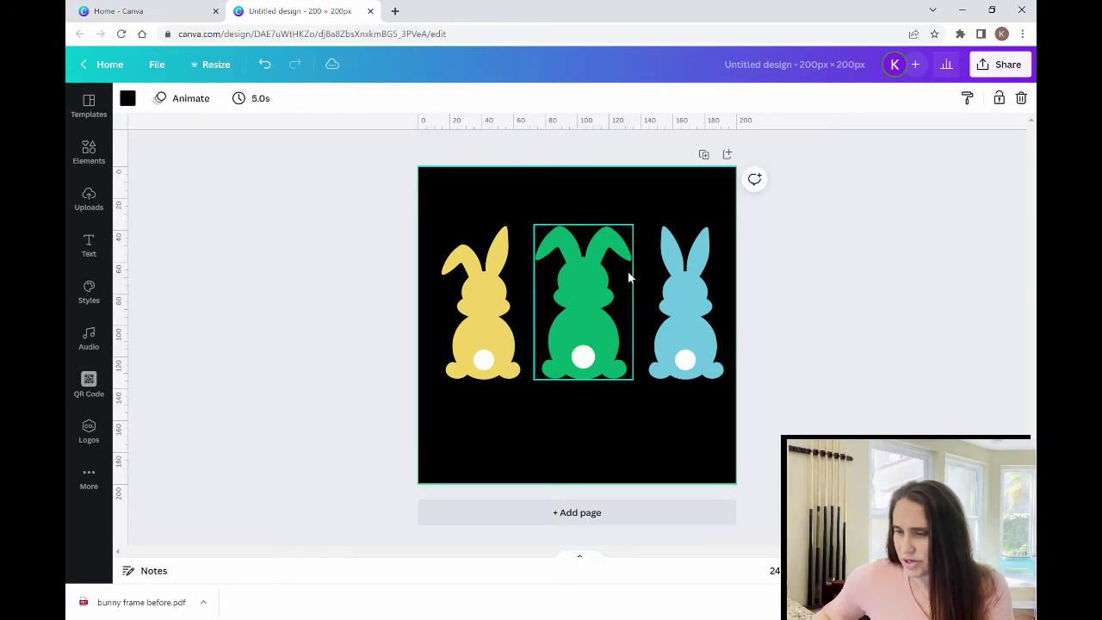
{"action": "left_click", "coordinate": [579, 313]}
{"action": "left_click", "coordinate": [495, 312]}
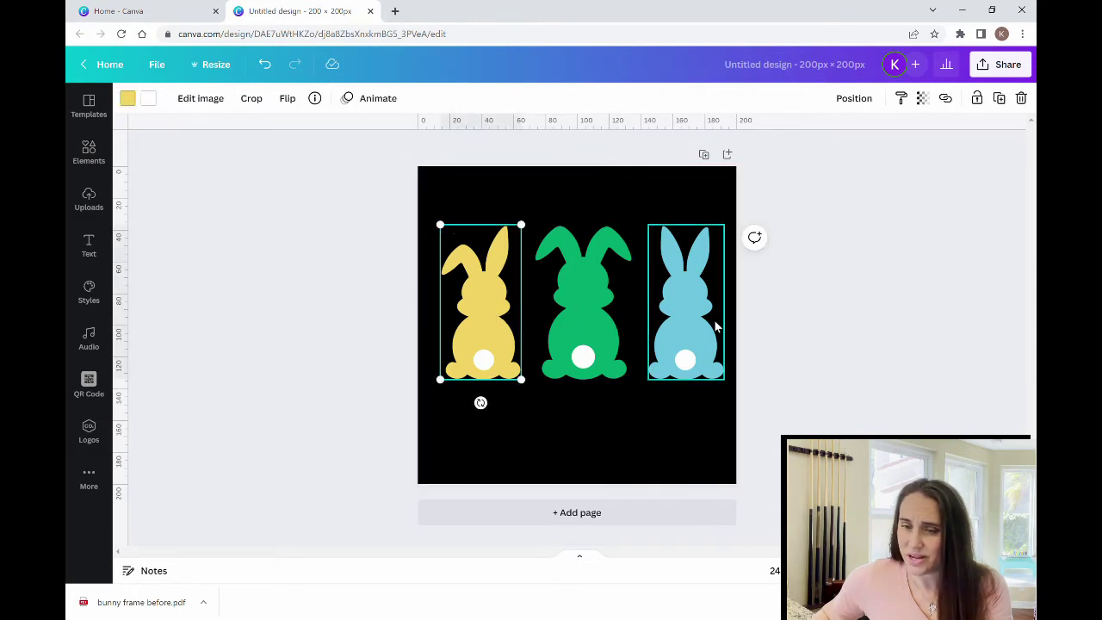
{"action": "left_click", "coordinate": [693, 328]}
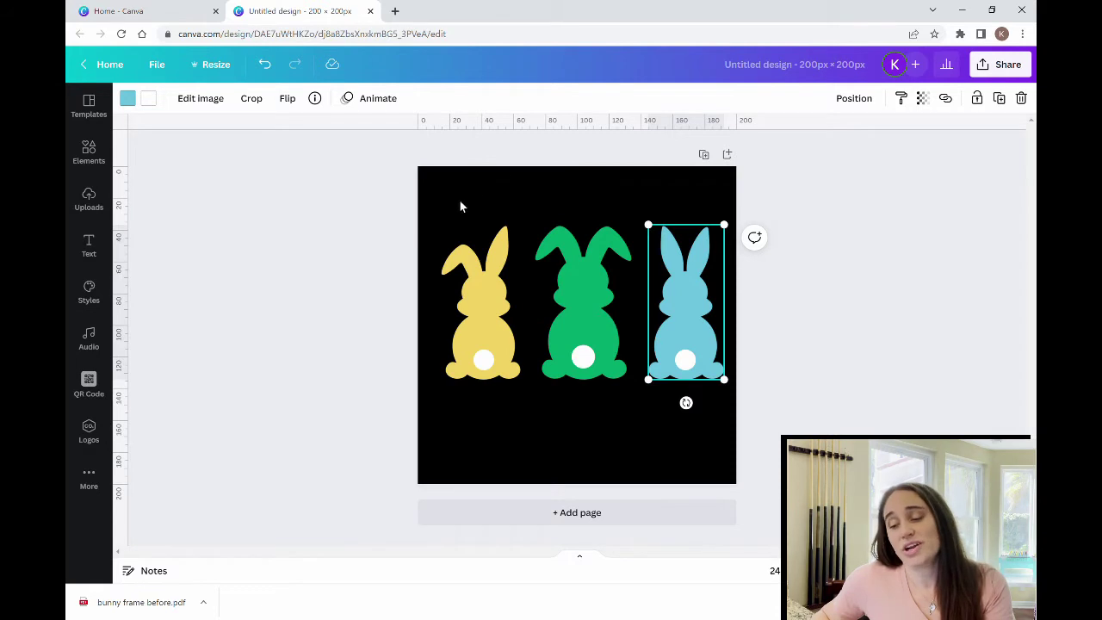
{"action": "left_click", "coordinate": [683, 465]}
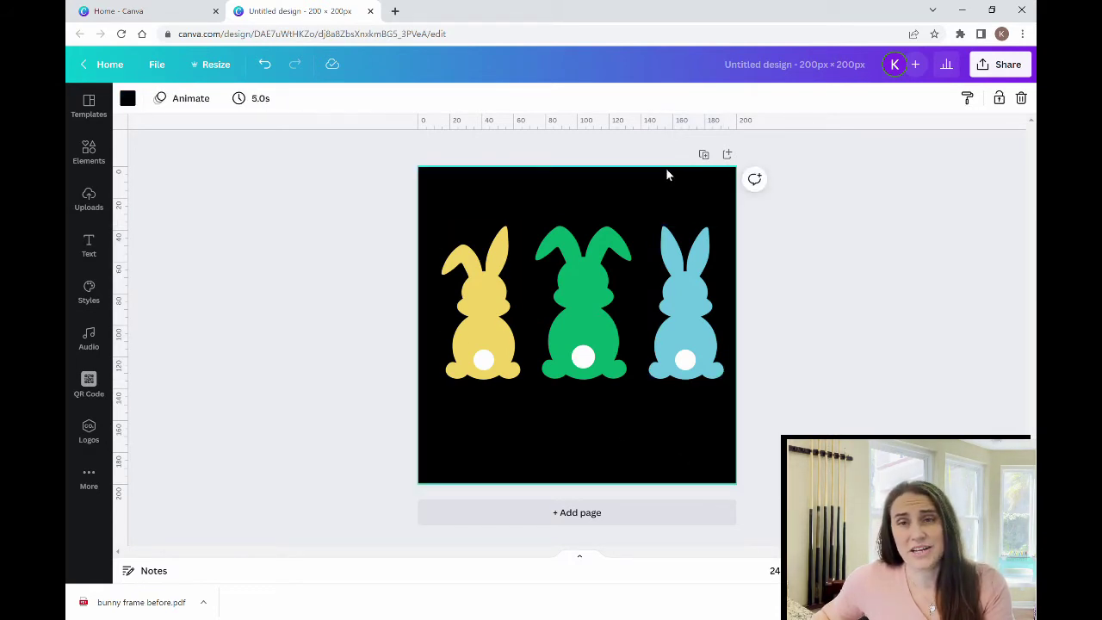
Step: Rename the design as "bunny frame template"
{"action": "left_click", "coordinate": [853, 67]}
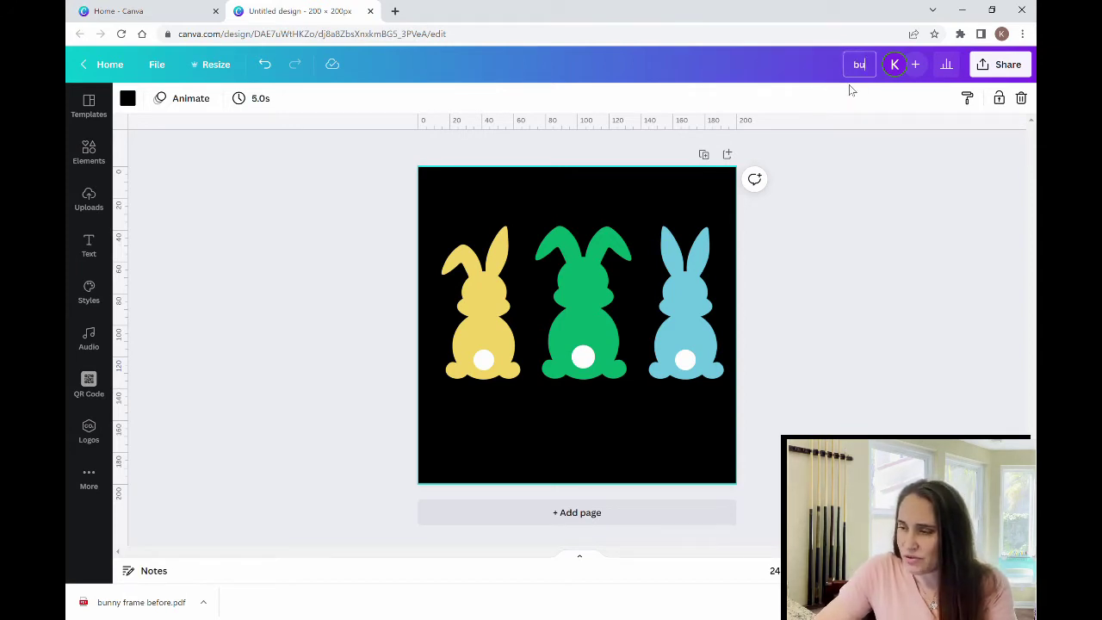
{"action": "type", "text": "bunny frame"}
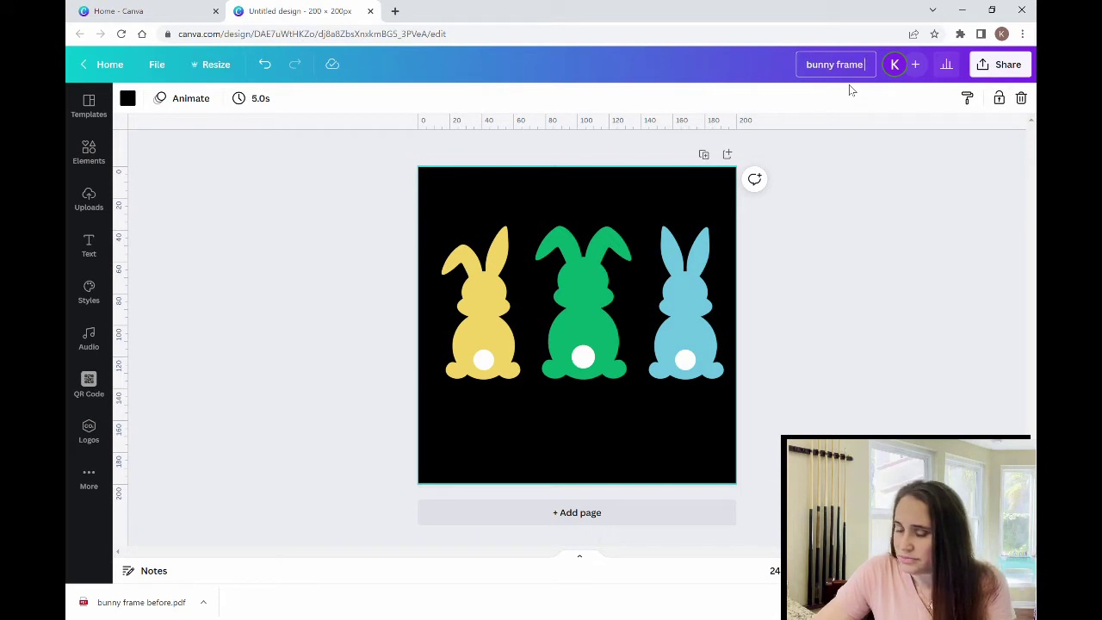
{"action": "type", "text": " template"}
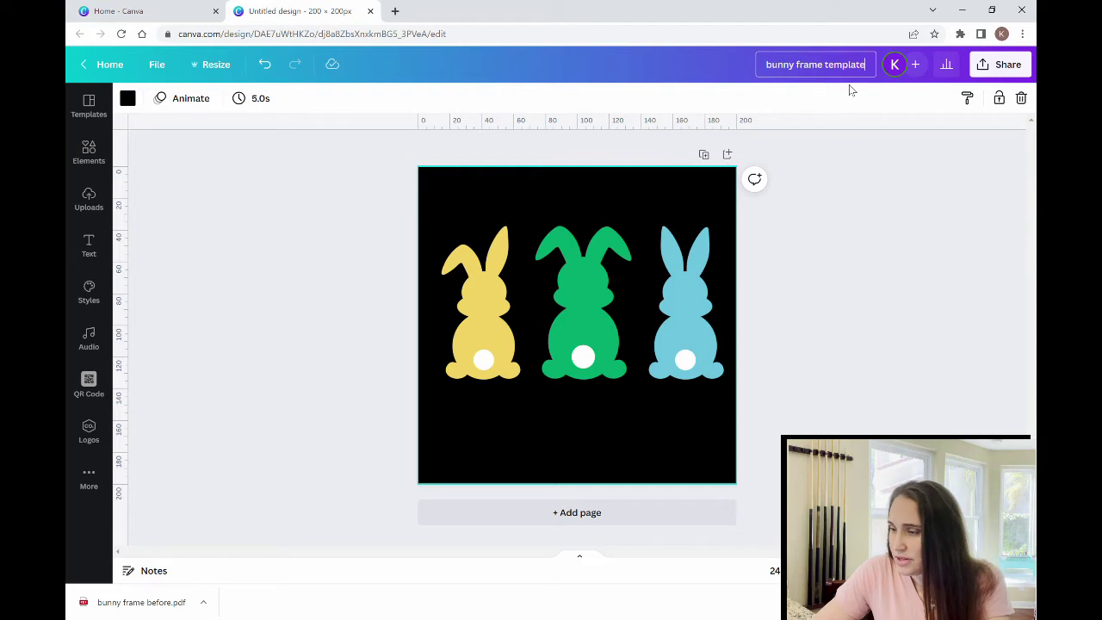
{"action": "left_click", "coordinate": [939, 257]}
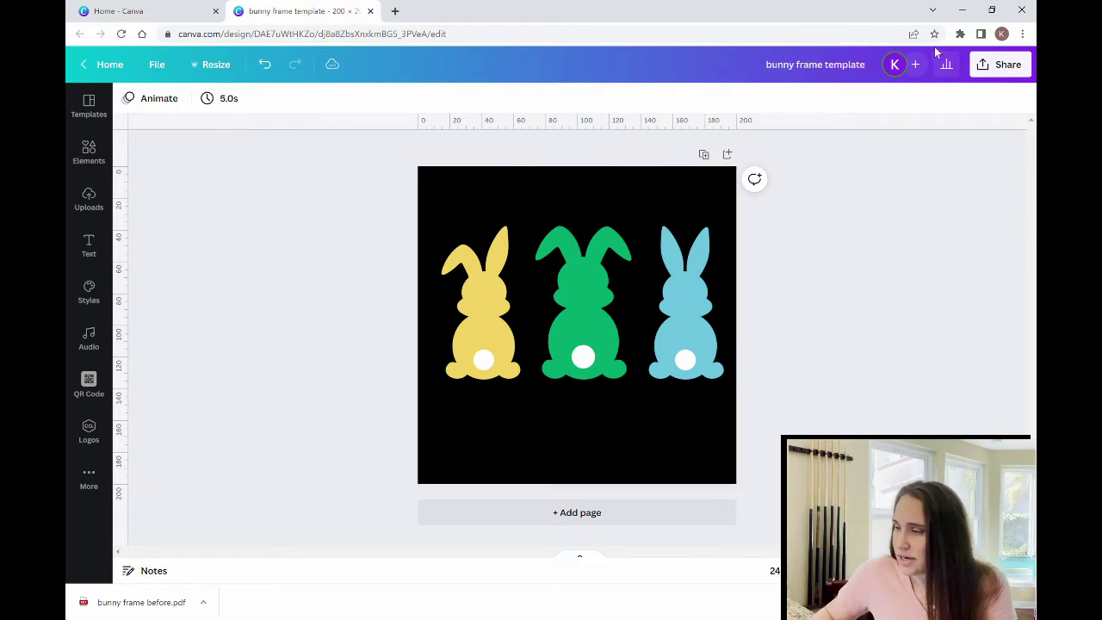
Step: Download the bunny design as a PDF Standard file and close its browser tab
{"action": "left_click", "coordinate": [990, 64]}
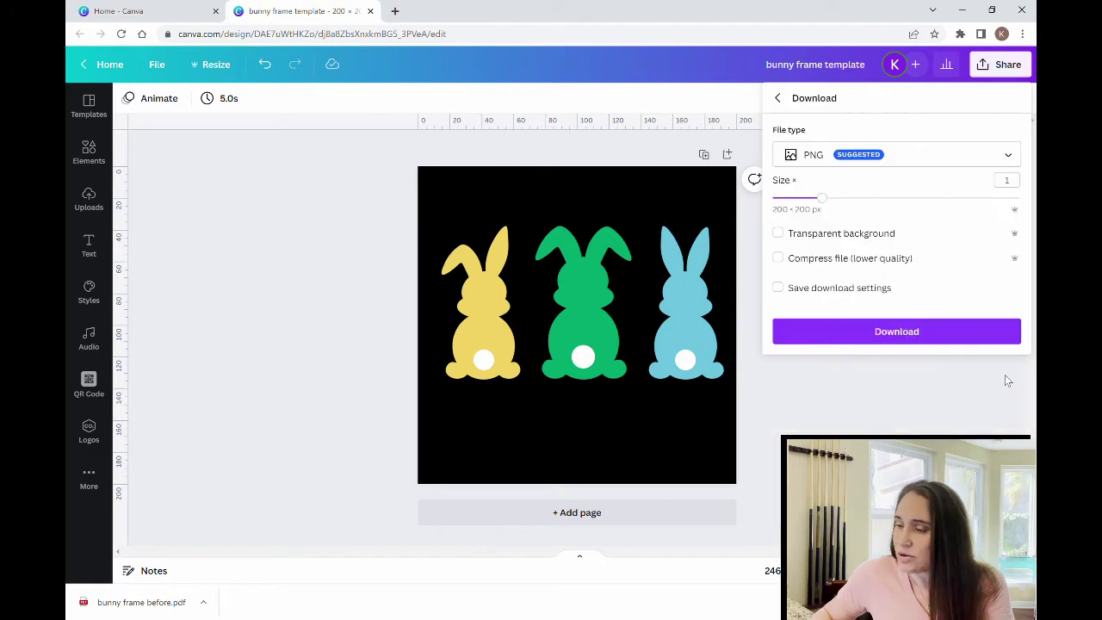
{"action": "left_click", "coordinate": [810, 157]}
{"action": "left_click", "coordinate": [823, 239]}
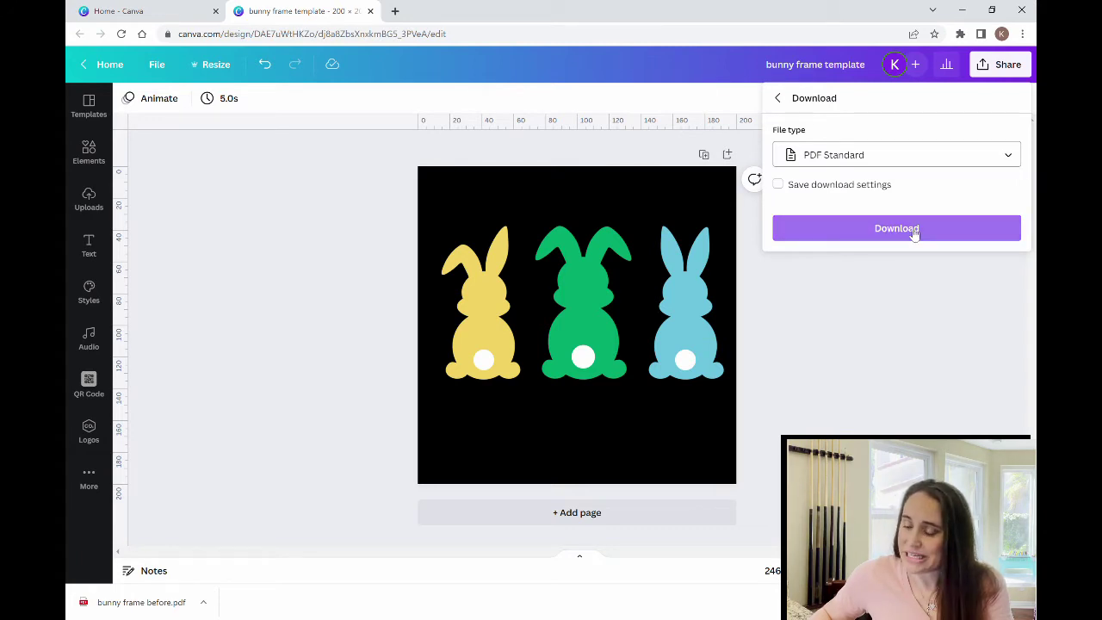
{"action": "left_click", "coordinate": [915, 231]}
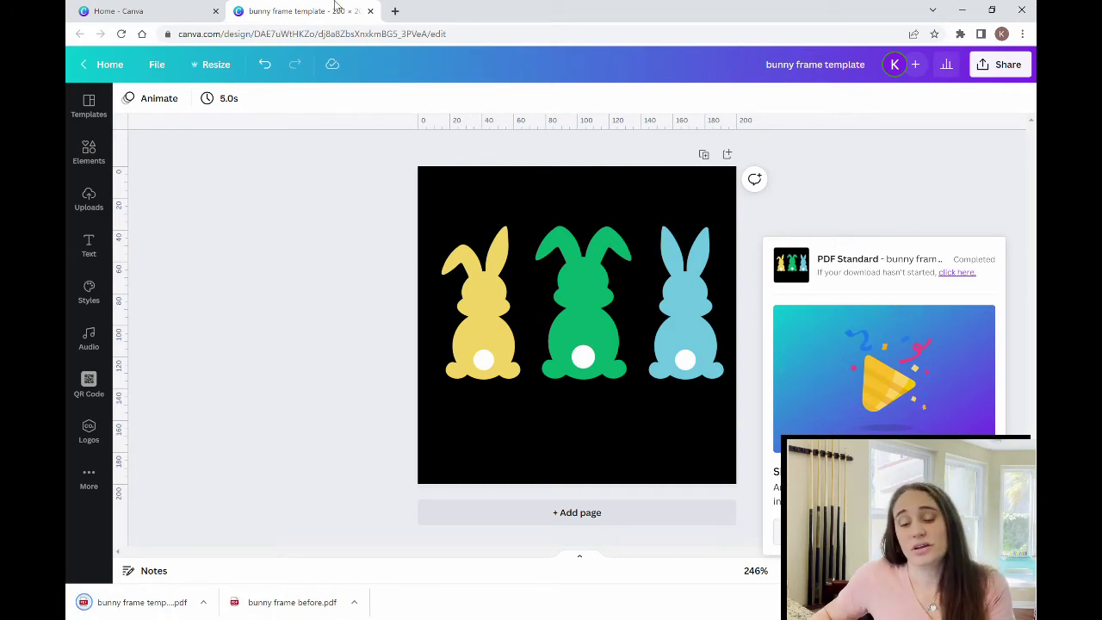
{"action": "left_click", "coordinate": [370, 10]}
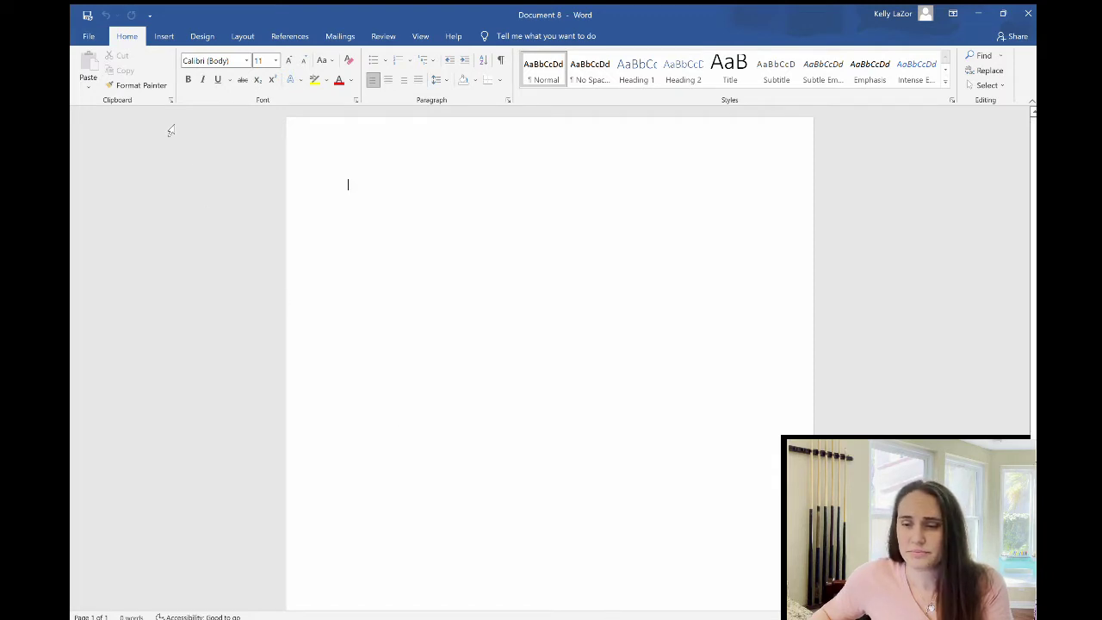
Step: Switch to Word and open the "bunny frame template" PDF from the Downloads folder
{"action": "left_click", "coordinate": [83, 36]}
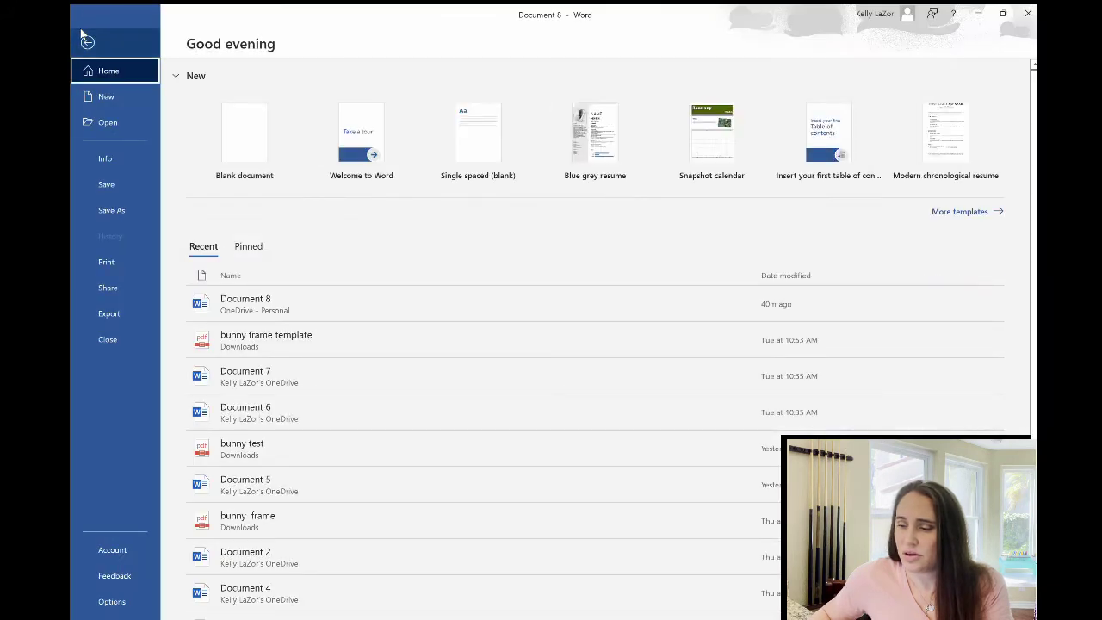
{"action": "left_click", "coordinate": [105, 121]}
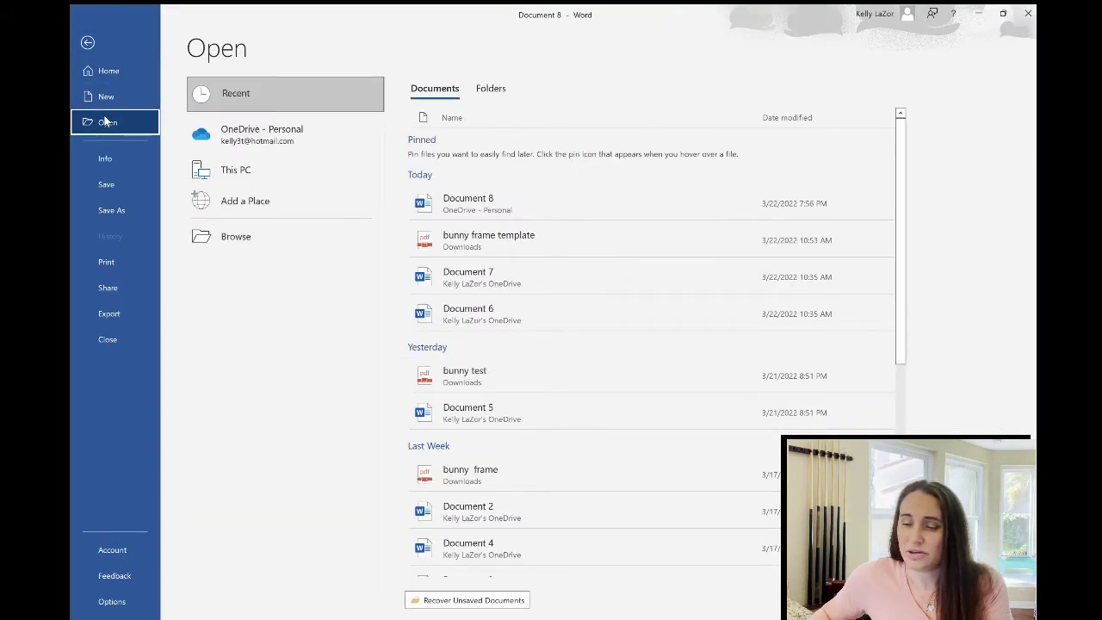
{"action": "left_click", "coordinate": [475, 88]}
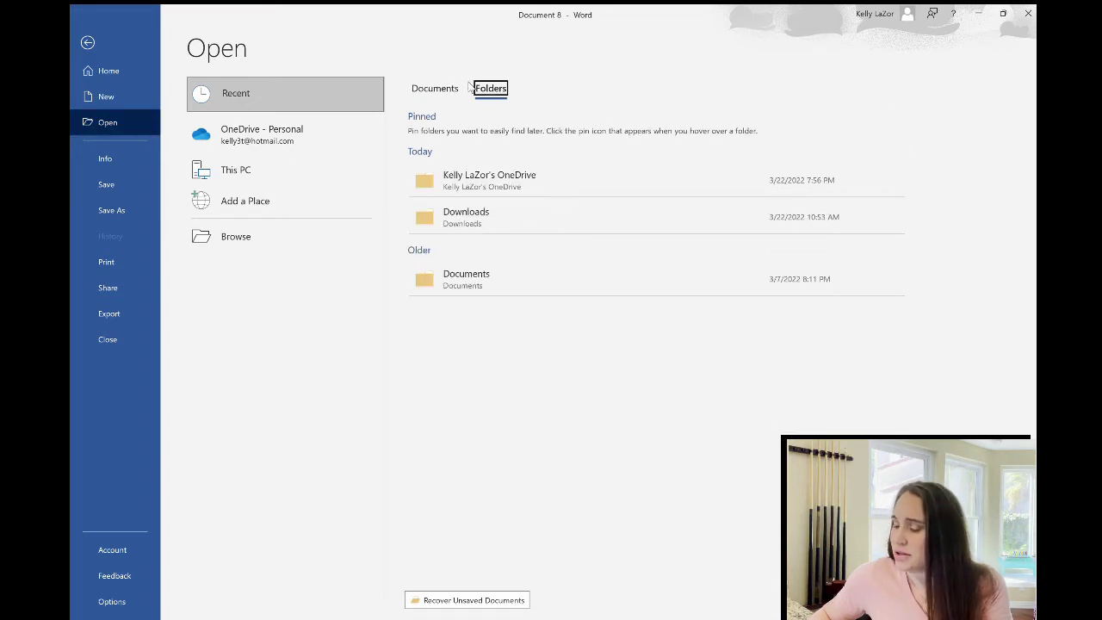
{"action": "left_click", "coordinate": [445, 217]}
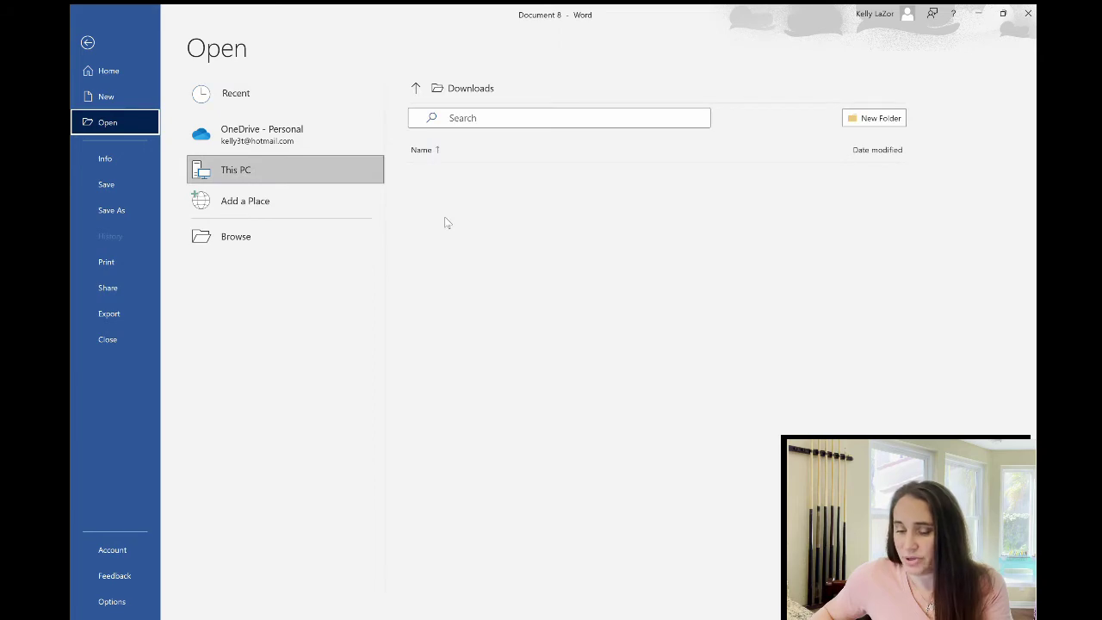
{"action": "left_click_drag", "start_coordinate": [902, 201], "coordinate": [904, 594]}
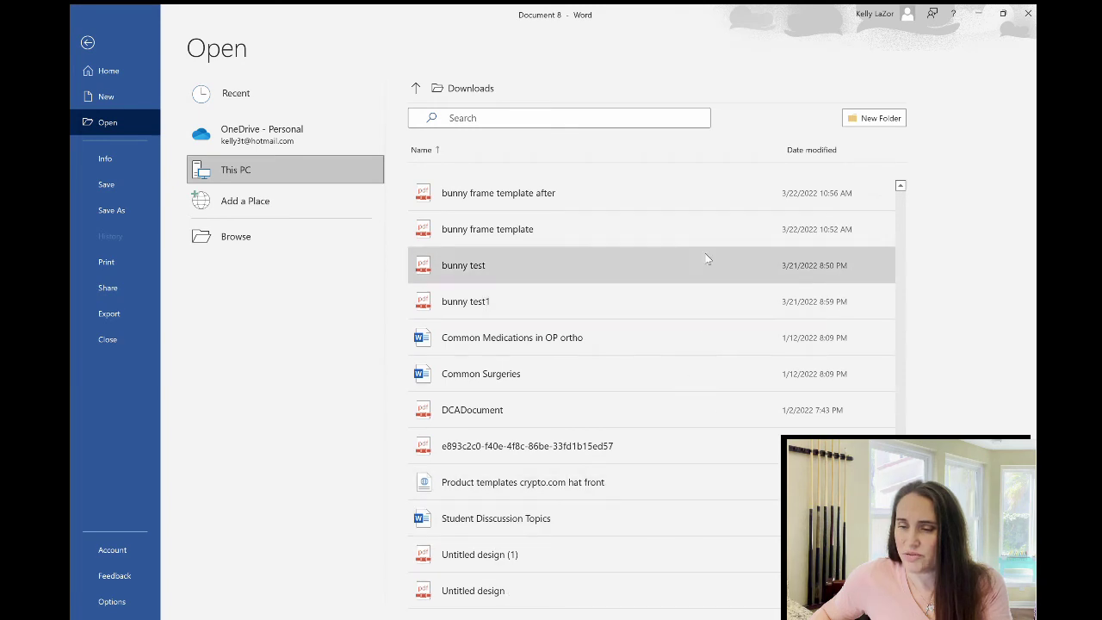
{"action": "left_click", "coordinate": [505, 237]}
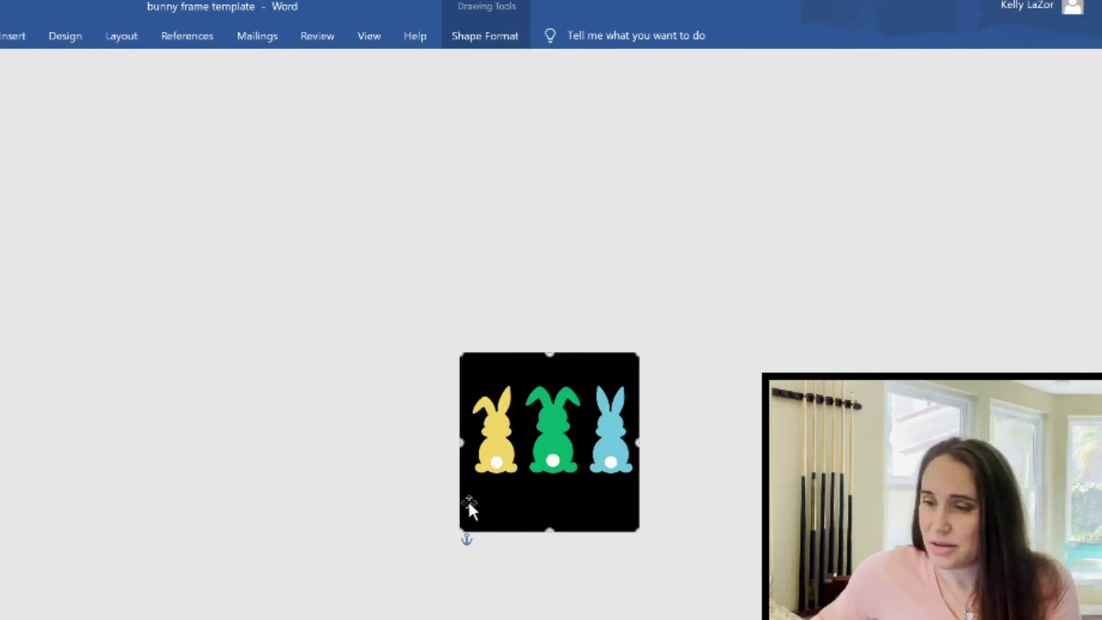
Step: Fill the black background square with a family photo and the yellow bunny with a picture
{"action": "left_click", "coordinate": [466, 33]}
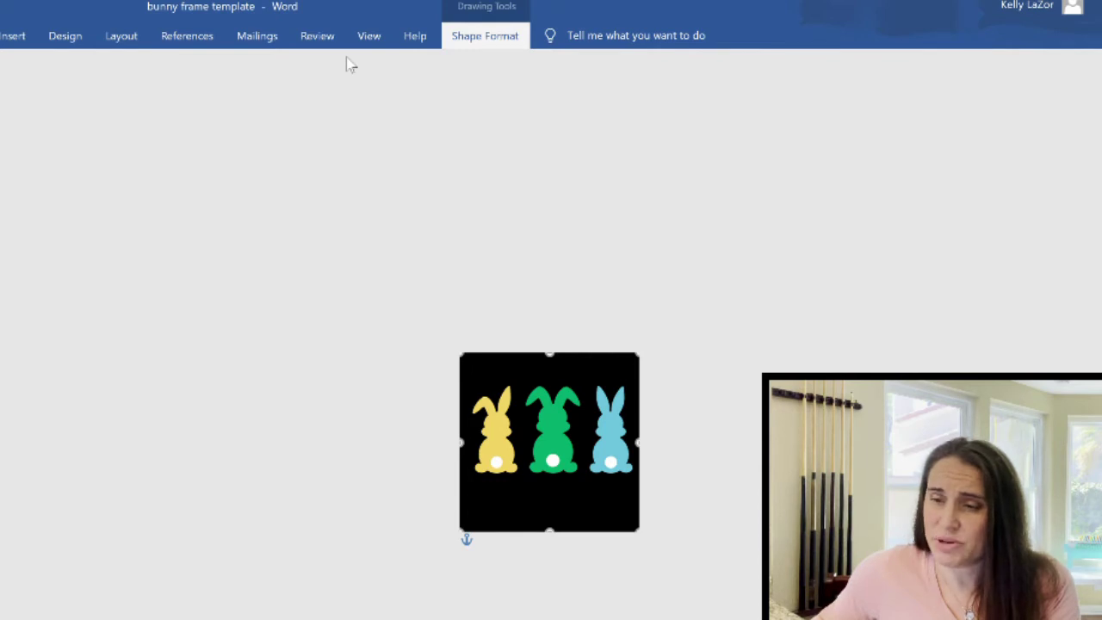
{"action": "key", "text": "ctrl+z"}
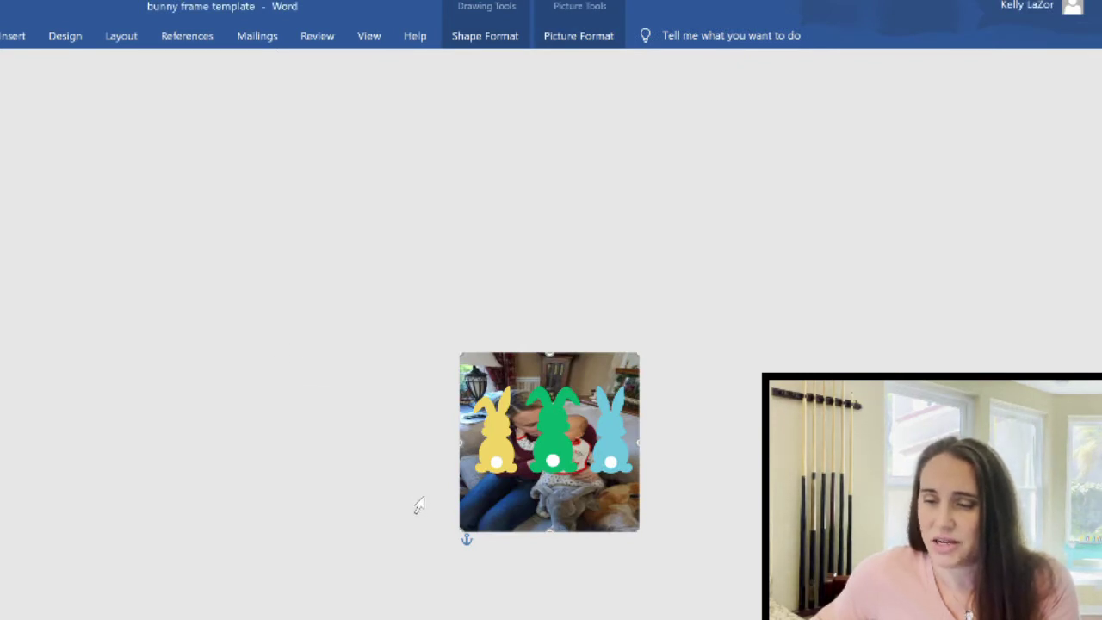
{"action": "key", "text": "Tab"}
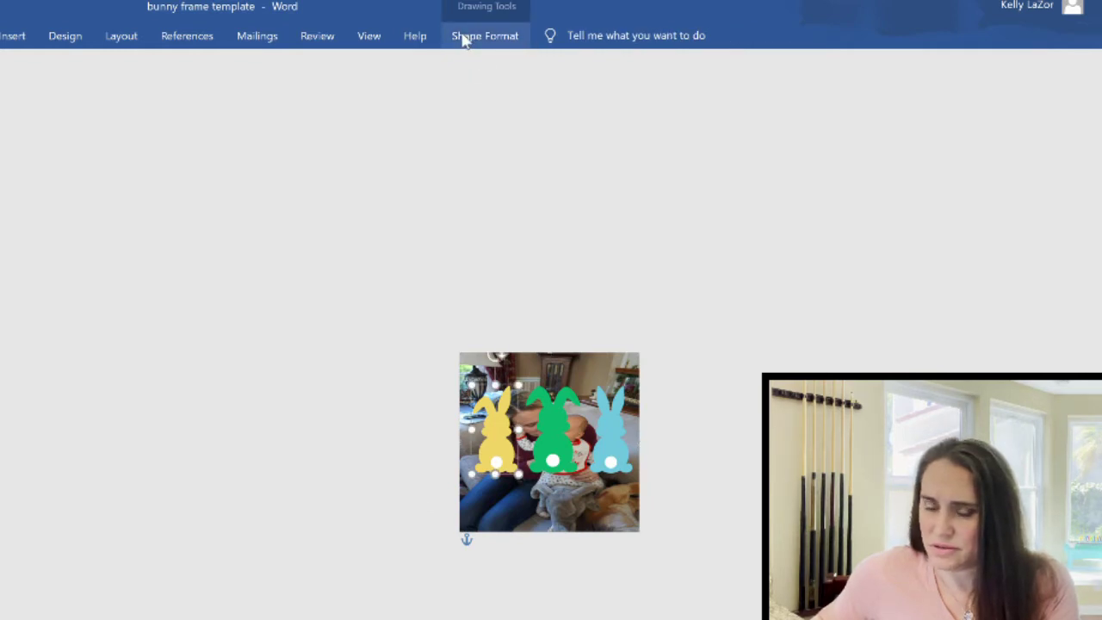
{"action": "left_click", "coordinate": [465, 39]}
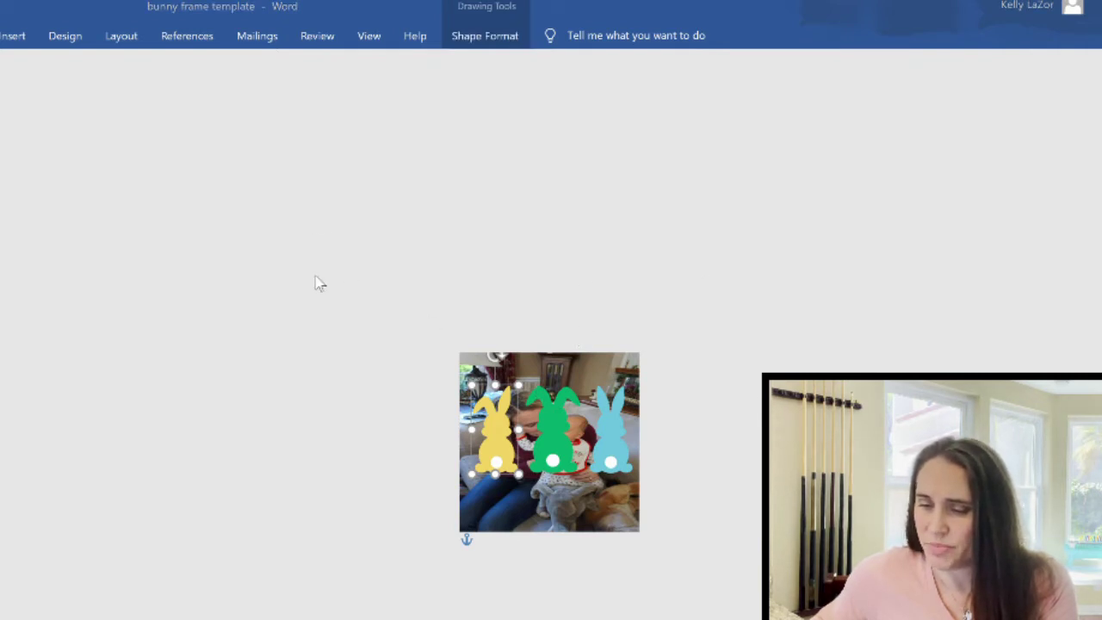
Step: Fill the green bunny and the blue bunny with pictures, using a beach photo for the blue one
{"action": "left_click", "coordinate": [551, 452], "text": "shift"}
{"action": "left_click", "coordinate": [551, 452]}
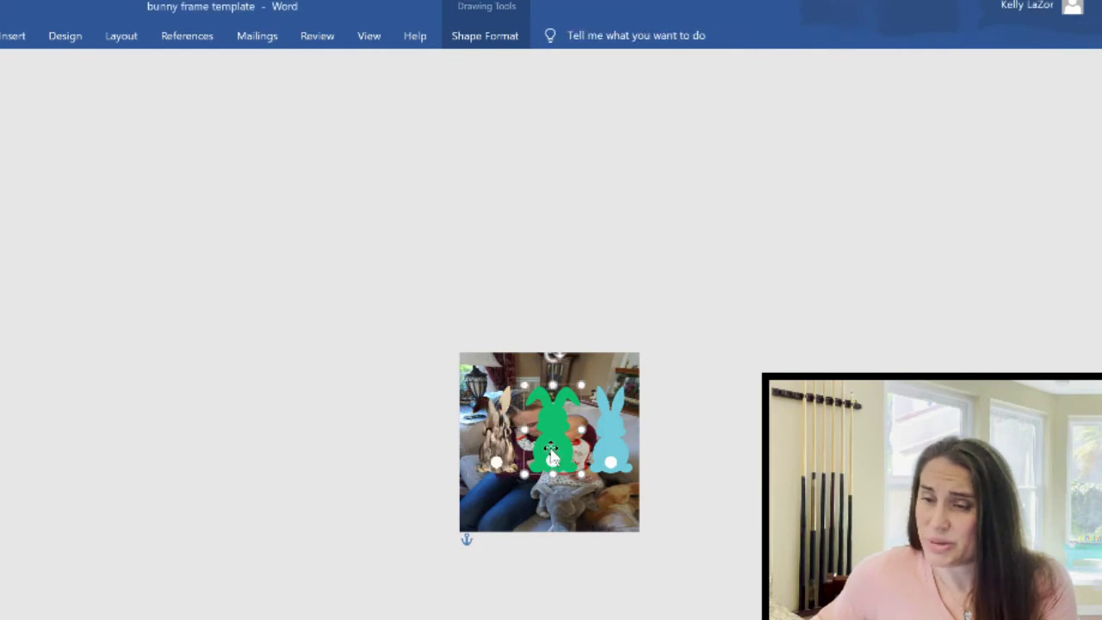
{"action": "left_click", "coordinate": [456, 42]}
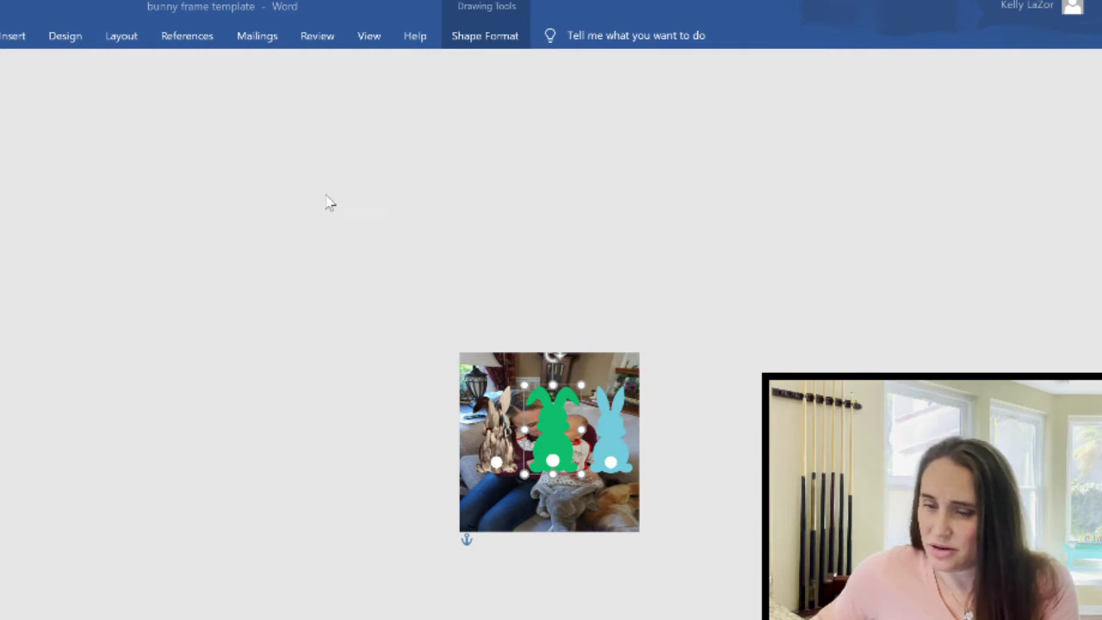
{"action": "key", "text": "Return"}
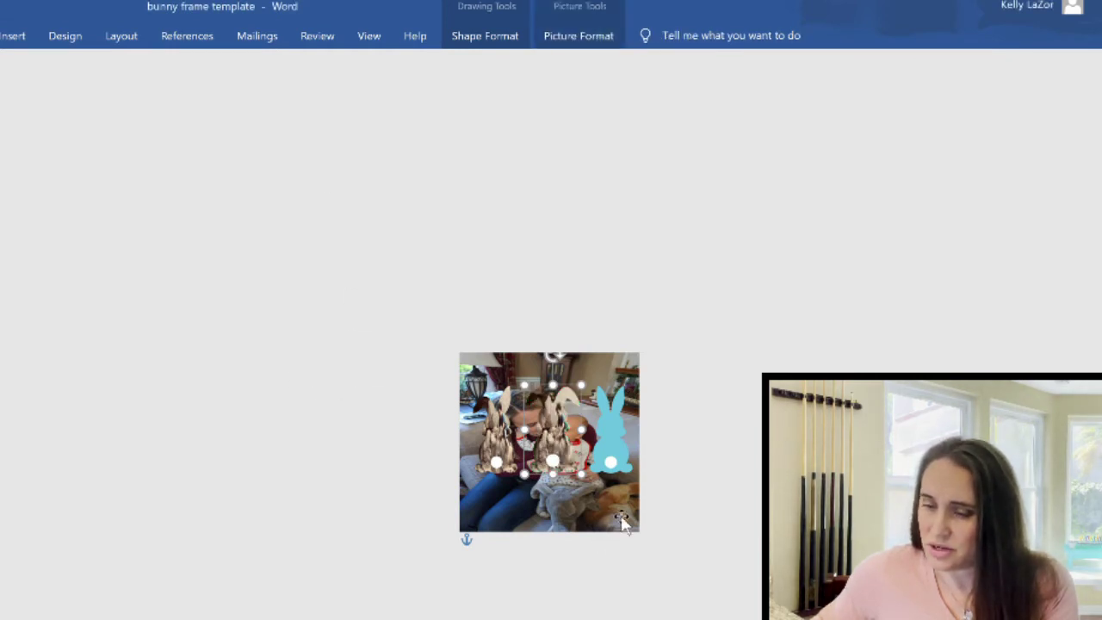
{"action": "left_click", "coordinate": [618, 457]}
{"action": "left_click", "coordinate": [471, 34]}
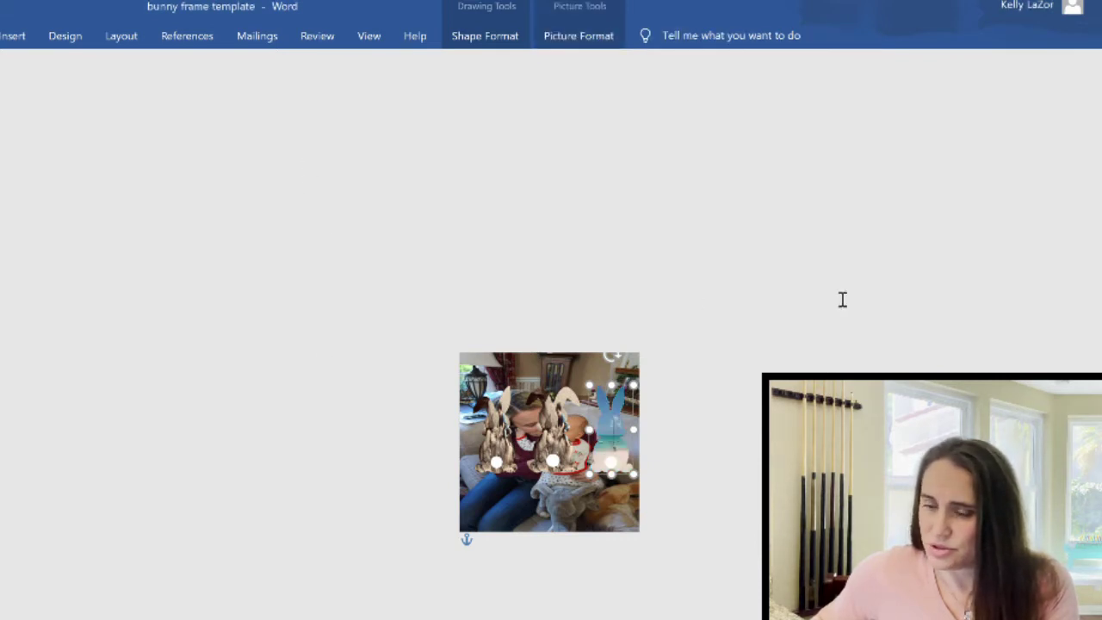
{"action": "key", "text": "Escape"}
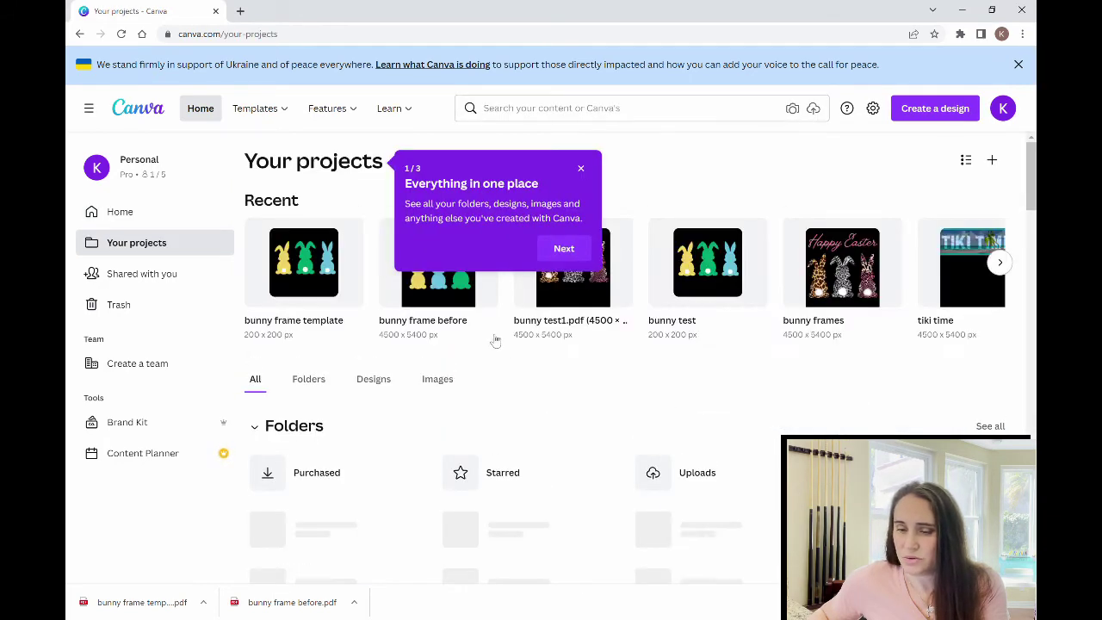
Step: Switch to Canva, open the "bunny frame template after.pdf" design from the projects and dismiss the import feedback form
{"action": "scroll", "coordinate": [362, 370], "scroll_direction": "down", "scroll_amount": 3}
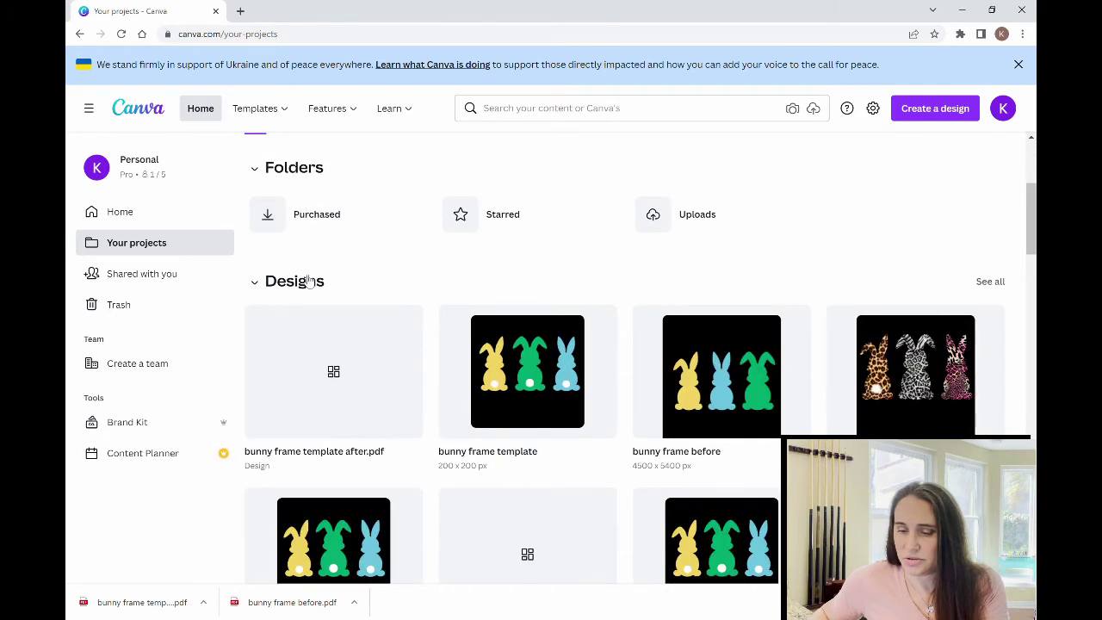
{"action": "mouse_move", "coordinate": [317, 348]}
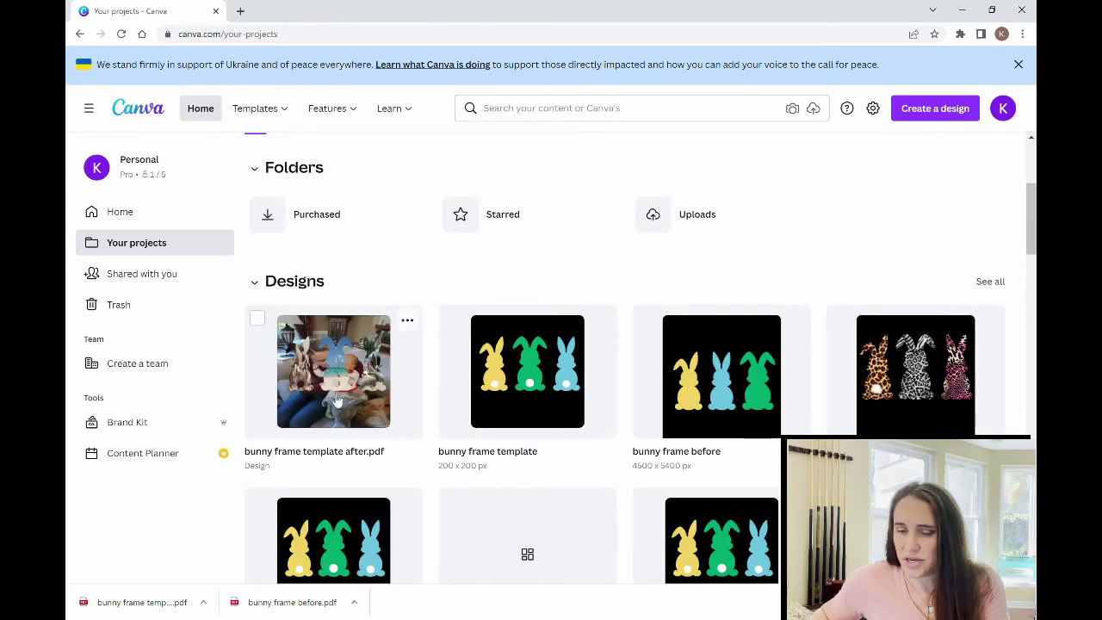
{"action": "left_click", "coordinate": [312, 342]}
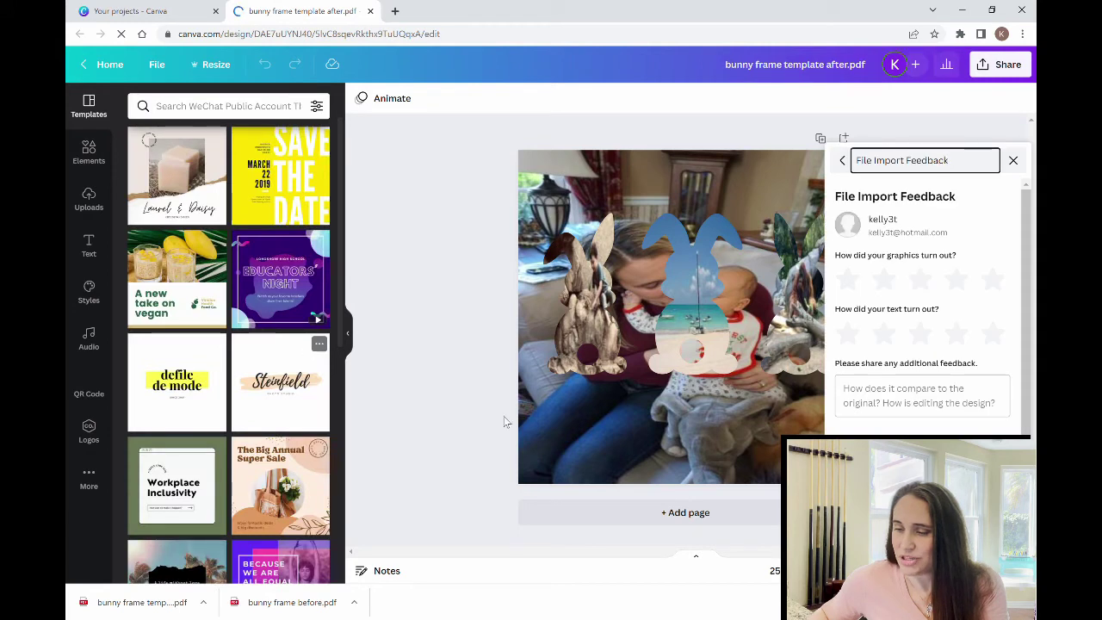
{"action": "left_click", "coordinate": [1013, 160]}
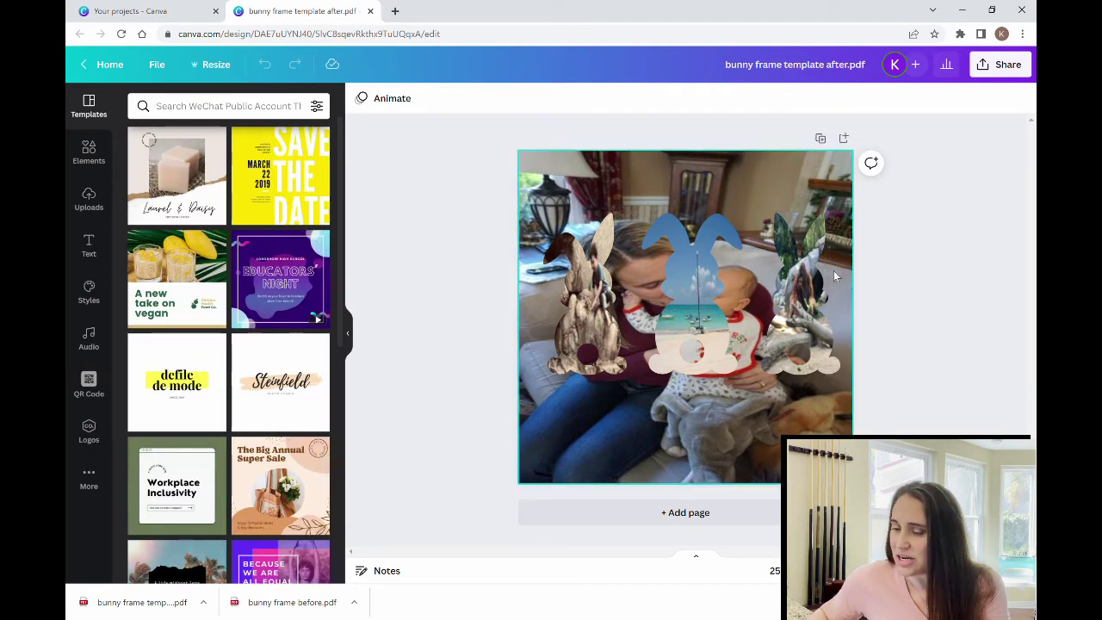
Step: Replace the family photo in the background with solid black
{"action": "left_click", "coordinate": [551, 161]}
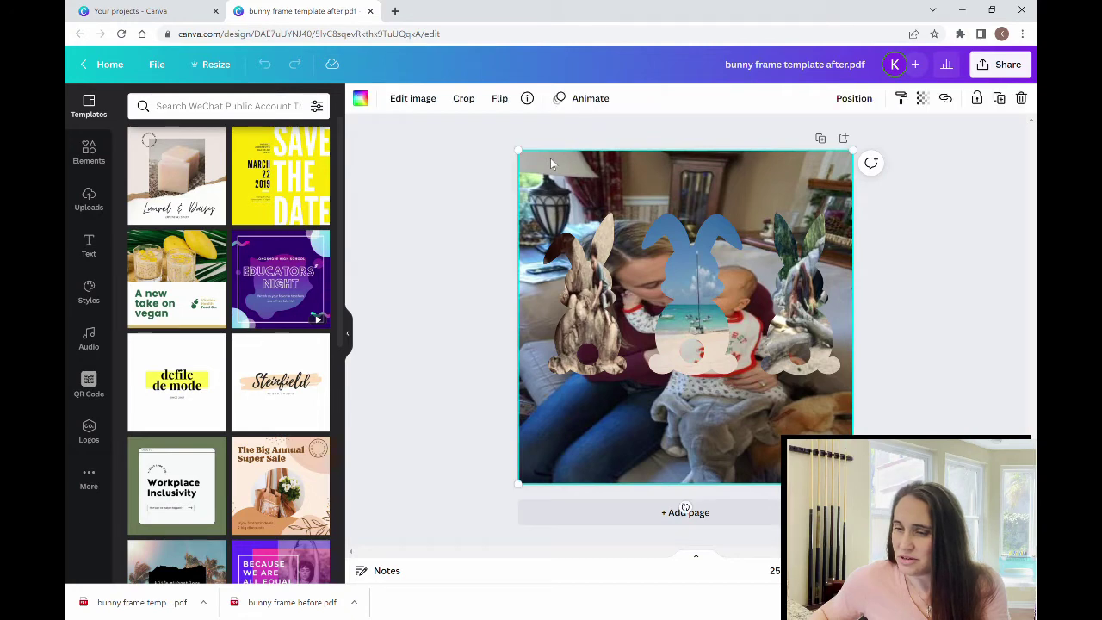
{"action": "left_click", "coordinate": [372, 99]}
{"action": "left_click", "coordinate": [142, 450]}
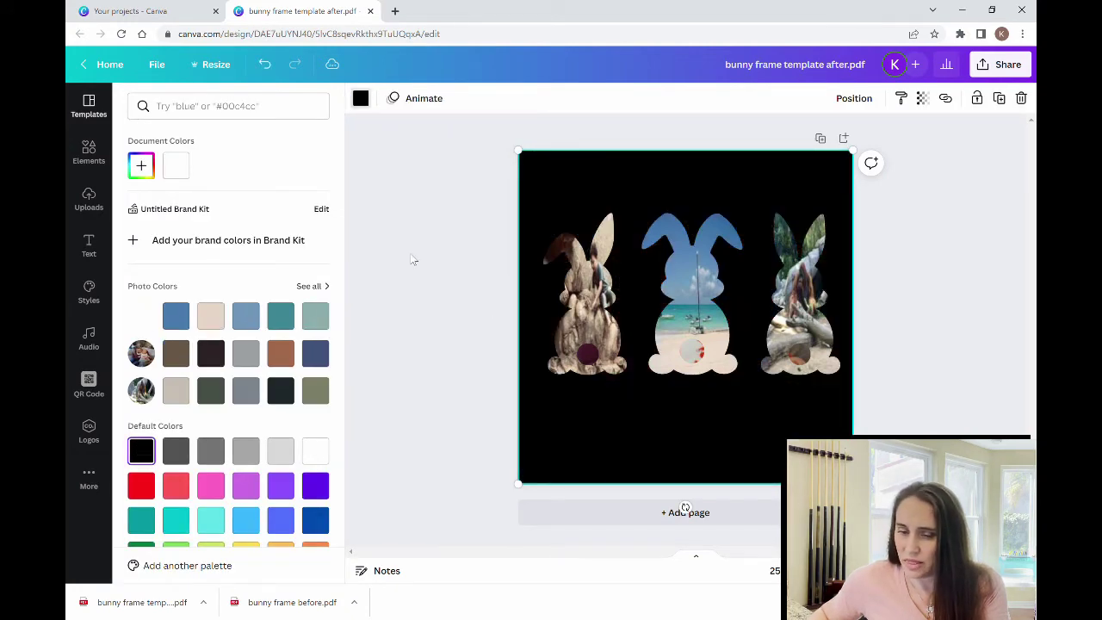
{"action": "left_click", "coordinate": [413, 260]}
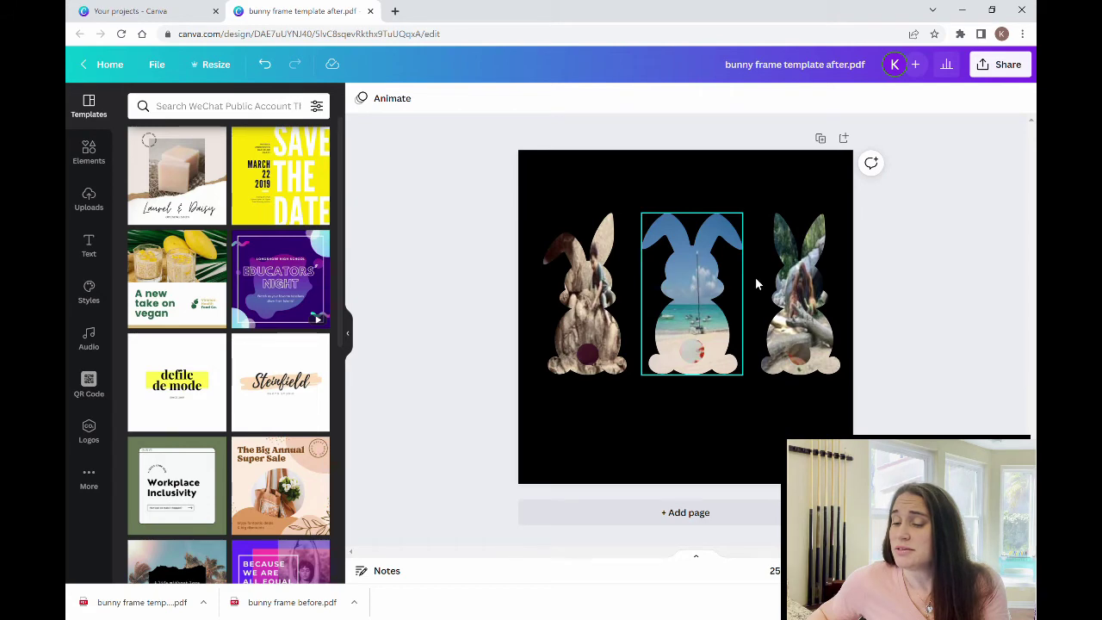
Step: Search the elements for "leopard print" and limit the results to photos
{"action": "left_click", "coordinate": [90, 158]}
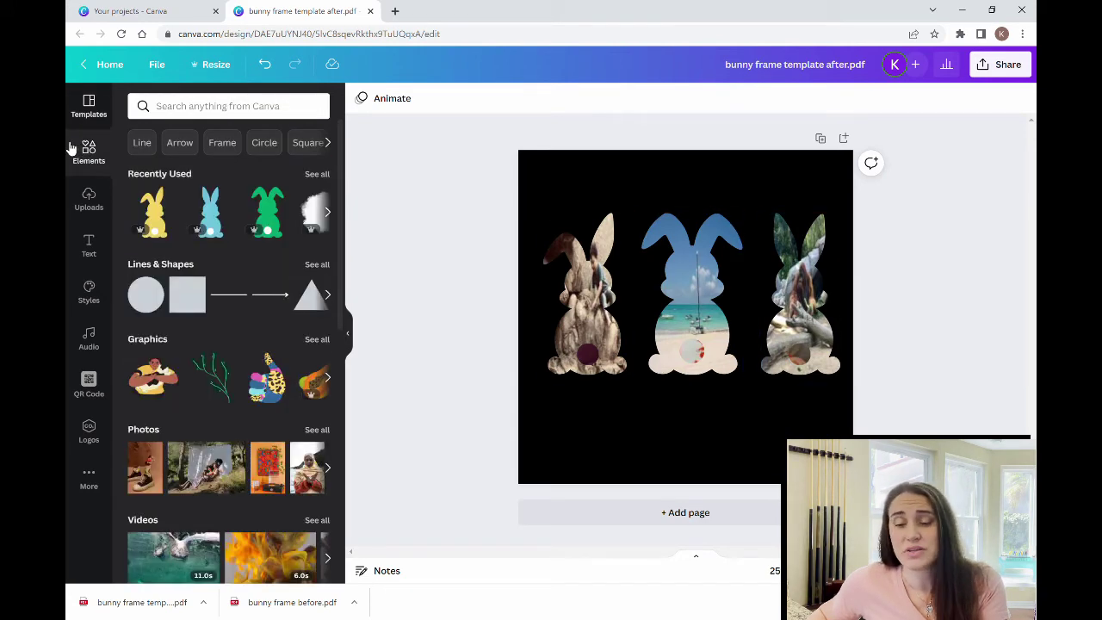
{"action": "left_click", "coordinate": [195, 107]}
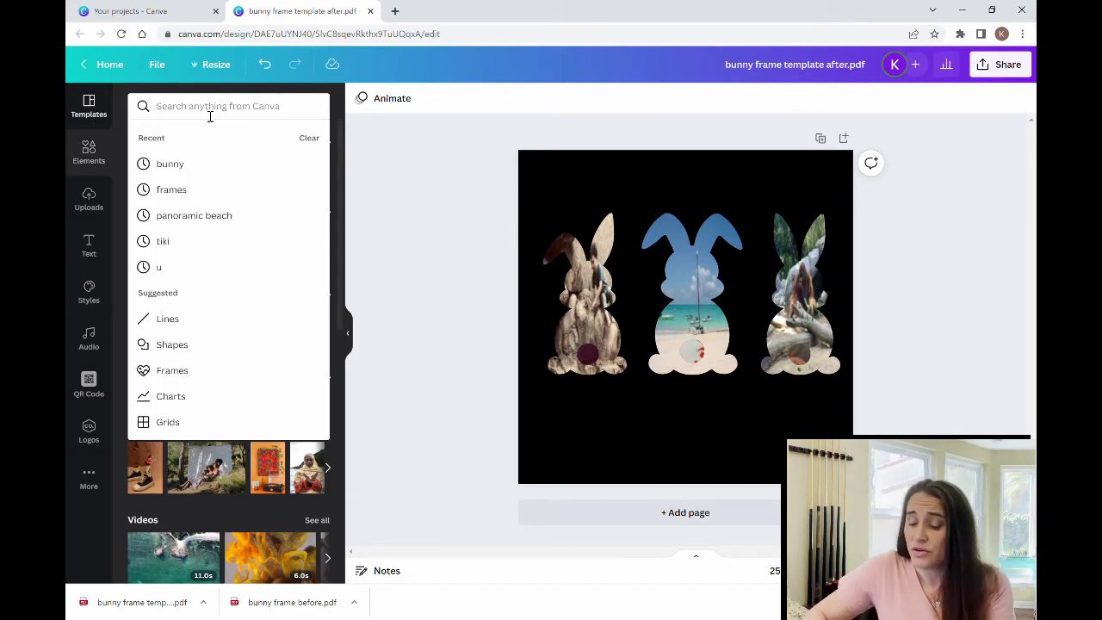
{"action": "type", "text": "l"}
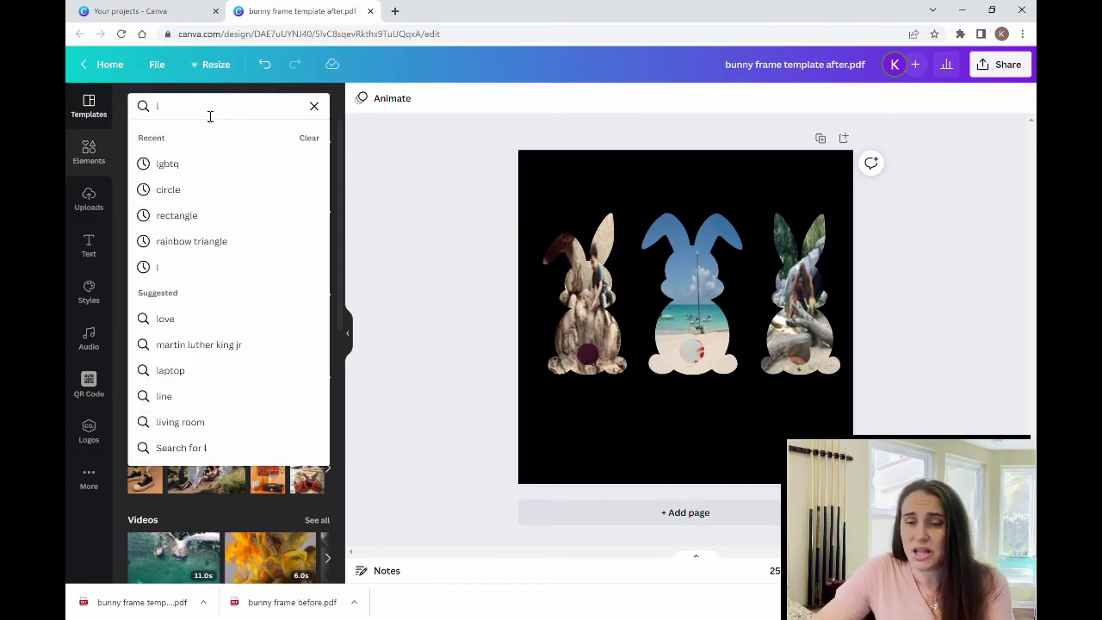
{"action": "type", "text": "eopard p"}
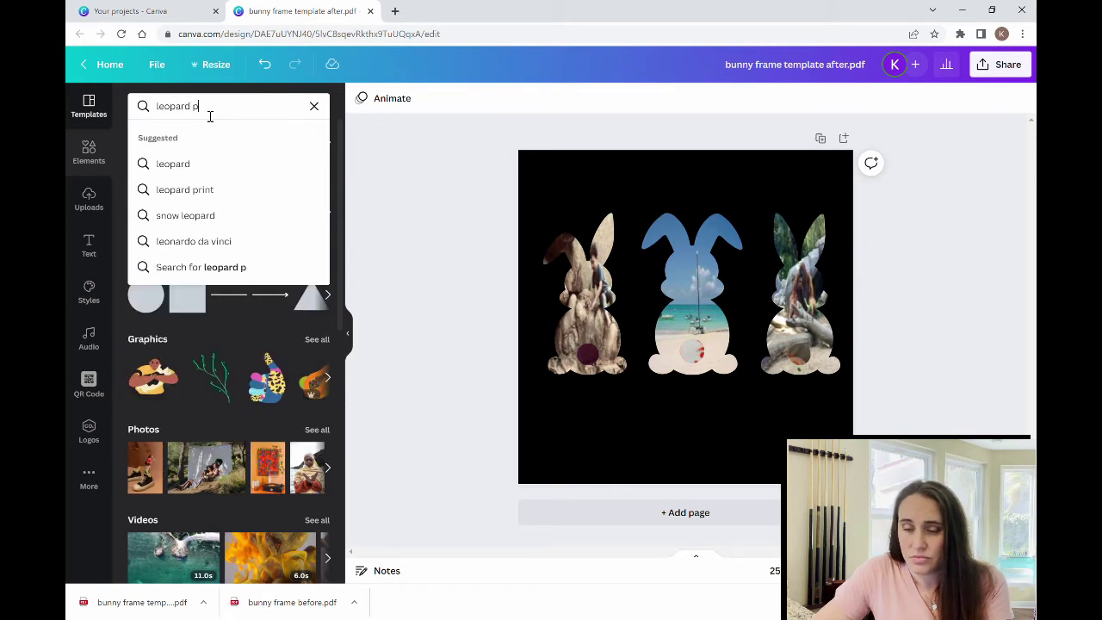
{"action": "type", "text": "rint"}
{"action": "key", "text": "Return"}
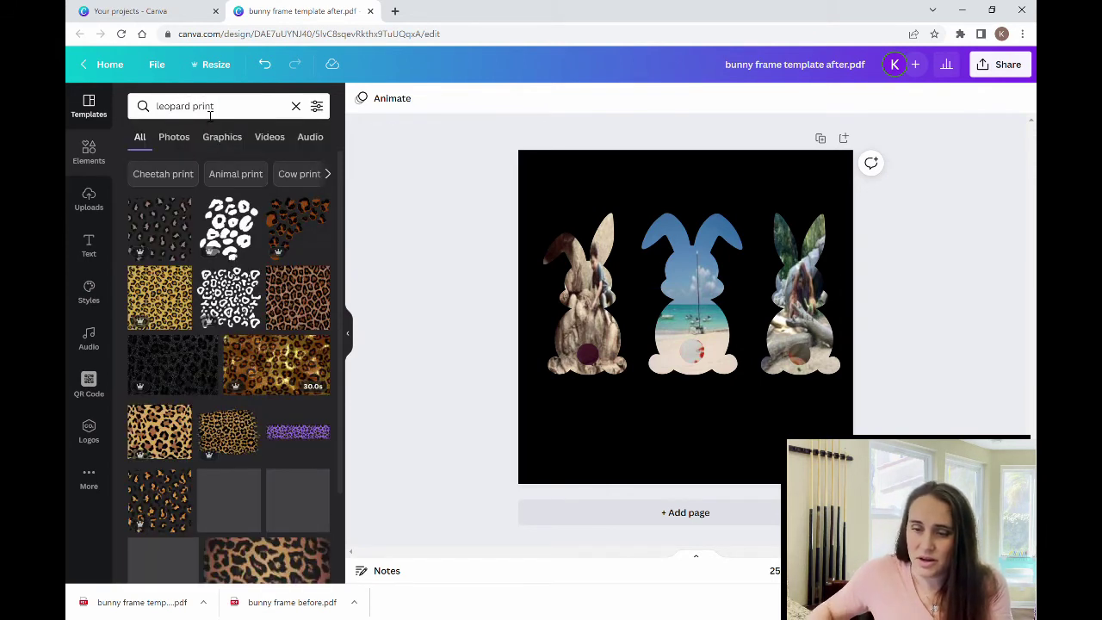
{"action": "left_click", "coordinate": [175, 139]}
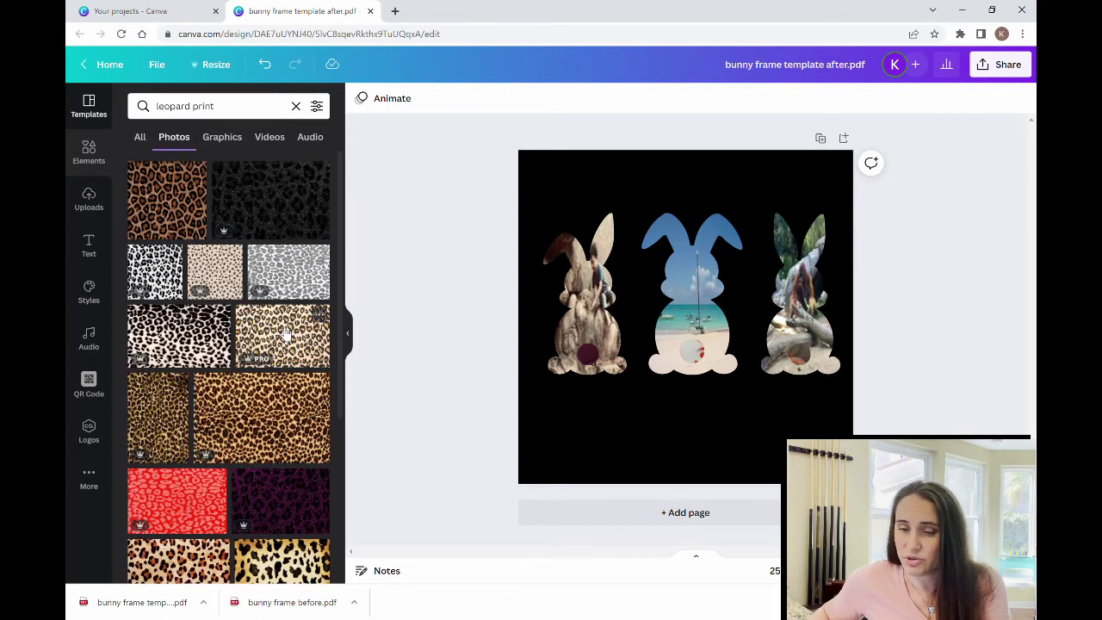
Step: Fill the yellow bunny's former frame with a tan leopard print photo and the middle bunny with a black-and-white leopard print
{"action": "left_click_drag", "start_coordinate": [287, 335], "coordinate": [575, 288]}
{"action": "left_click", "coordinate": [389, 474]}
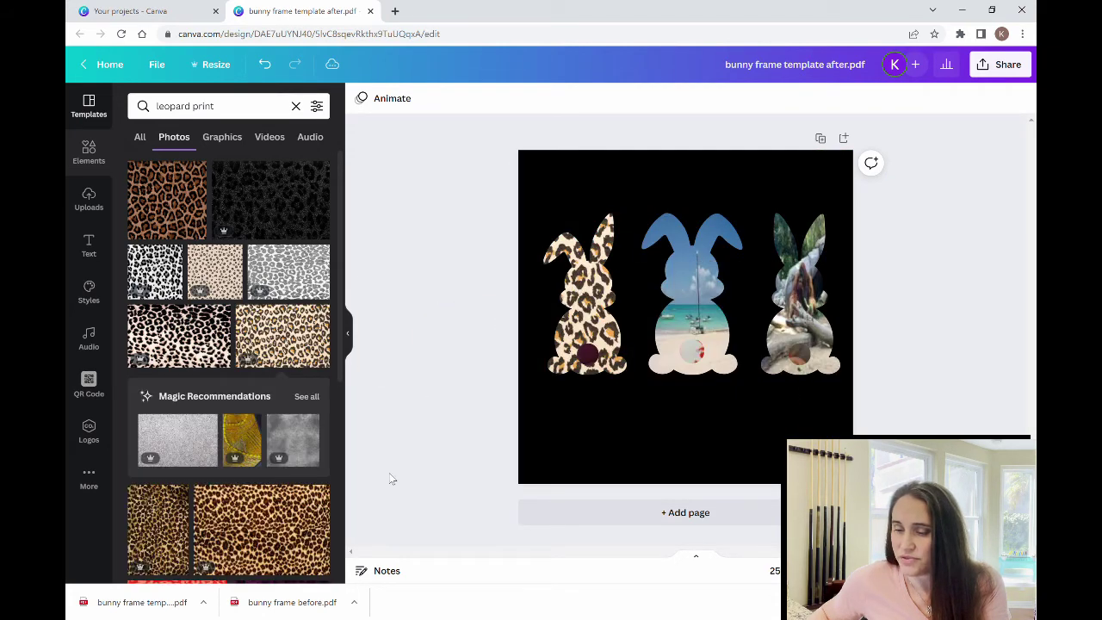
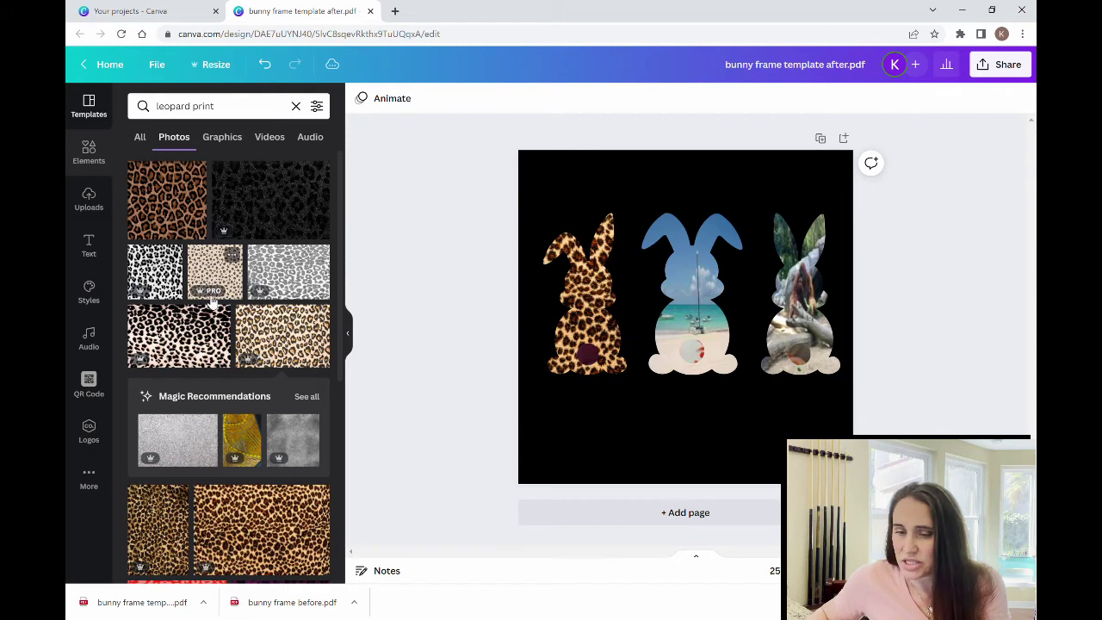
{"action": "scroll", "coordinate": [212, 301], "scroll_direction": "down", "scroll_amount": 1}
{"action": "scroll", "coordinate": [244, 267], "scroll_direction": "down", "scroll_amount": 4}
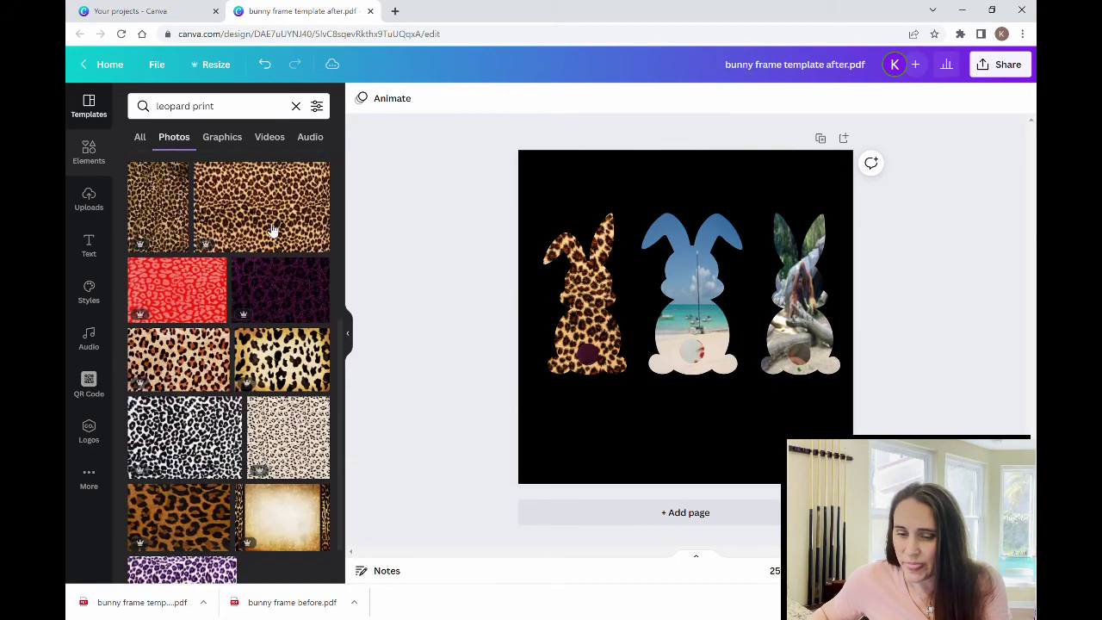
{"action": "left_click_drag", "start_coordinate": [194, 441], "coordinate": [692, 310]}
Step: Replace the first bunny's fill with a finer cream-and-black leopard print photo from further down the results
{"action": "scroll", "coordinate": [220, 392], "scroll_direction": "down", "scroll_amount": 4}
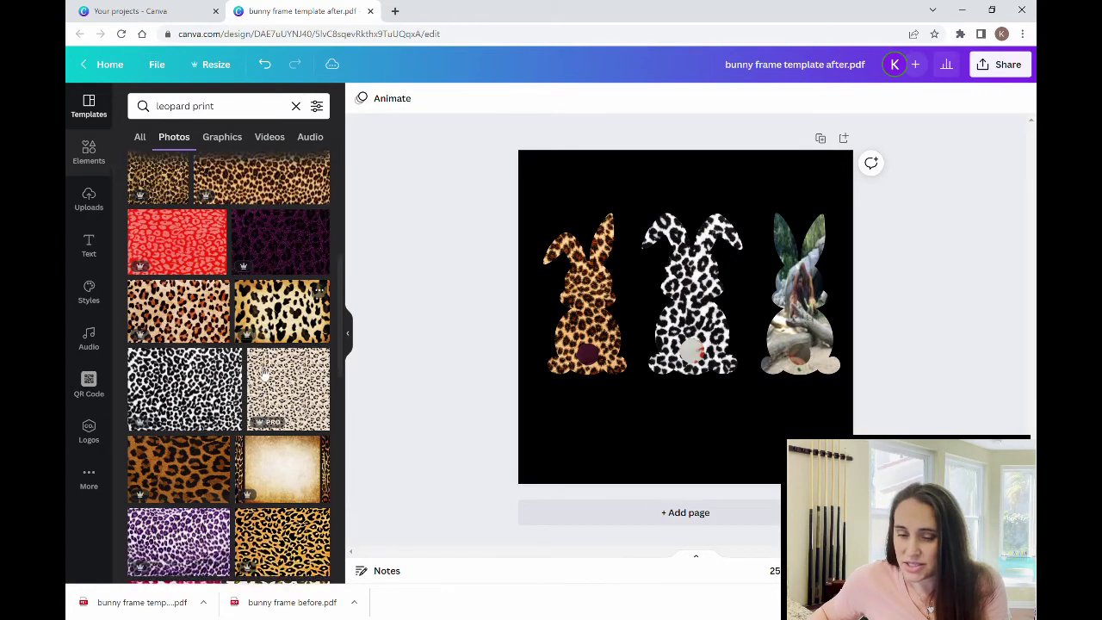
{"action": "scroll", "coordinate": [217, 392], "scroll_direction": "down", "scroll_amount": 4}
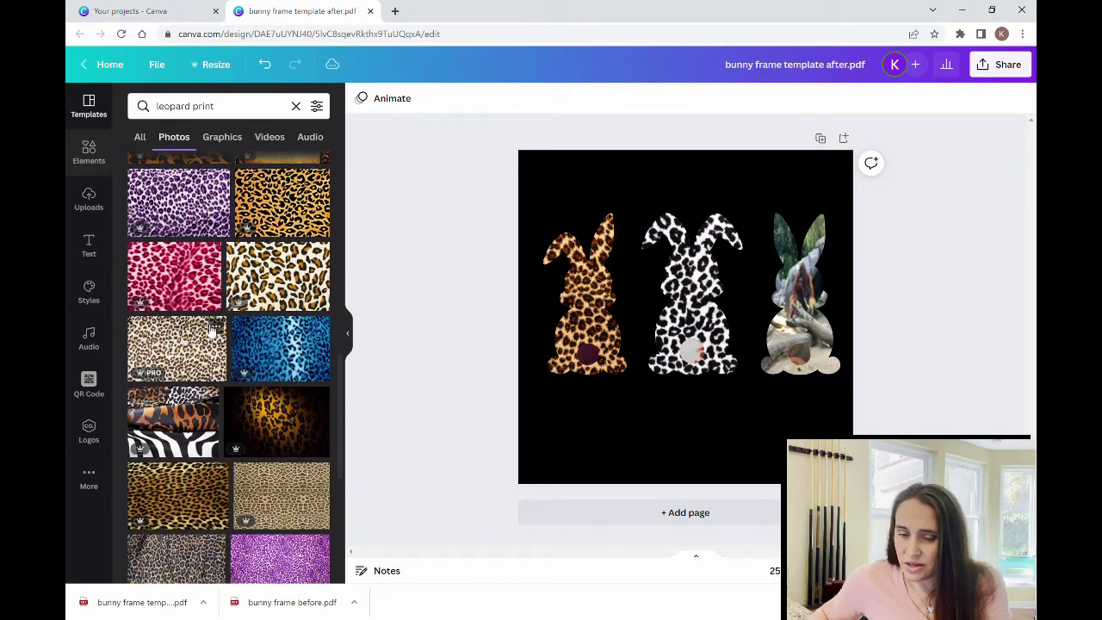
{"action": "scroll", "coordinate": [211, 332], "scroll_direction": "down", "scroll_amount": 5}
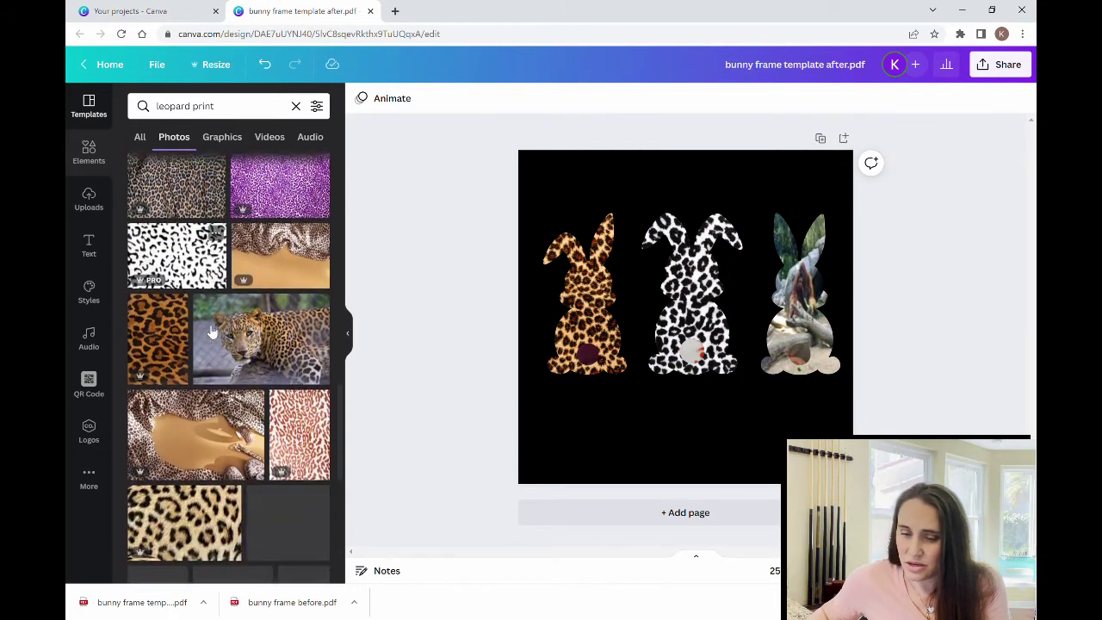
{"action": "scroll", "coordinate": [212, 332], "scroll_direction": "down", "scroll_amount": 3}
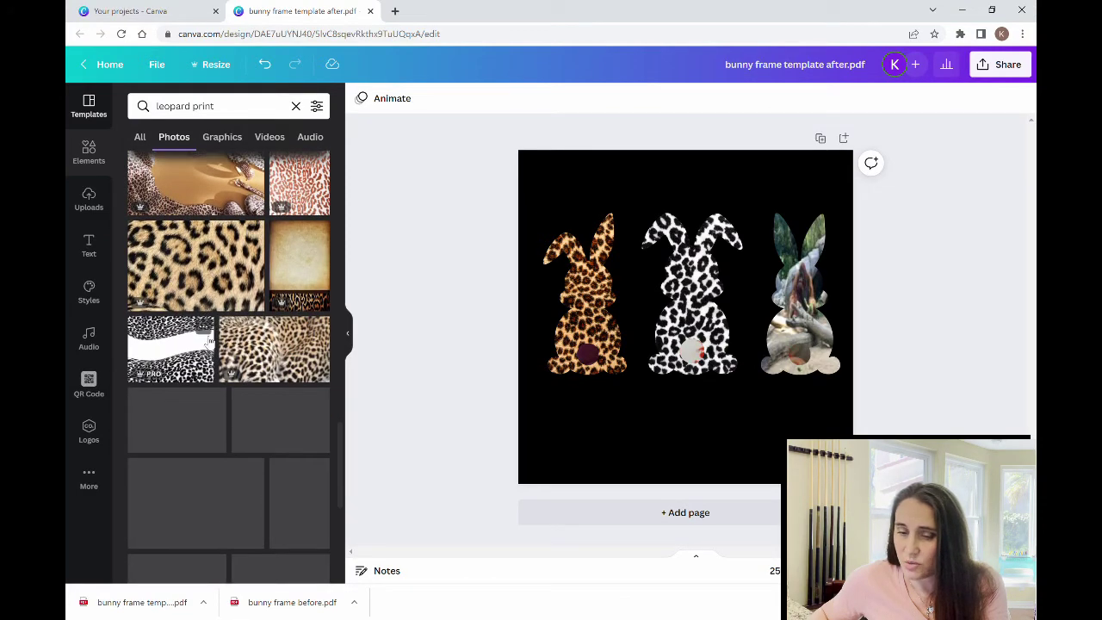
{"action": "scroll", "coordinate": [208, 341], "scroll_direction": "down", "scroll_amount": 3}
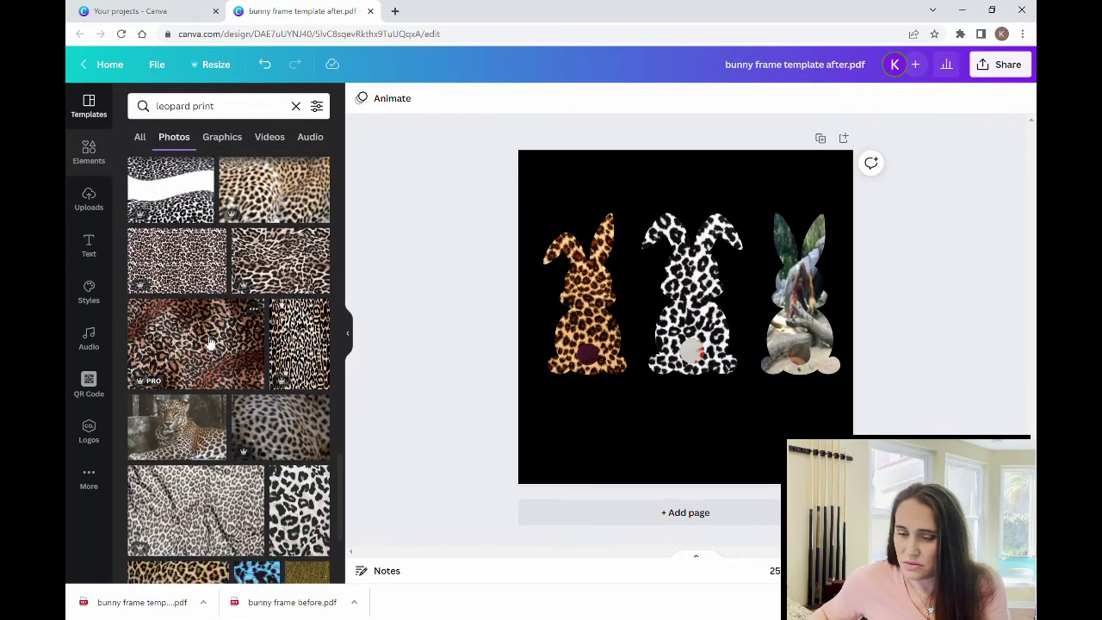
{"action": "left_click_drag", "start_coordinate": [303, 326], "coordinate": [575, 310]}
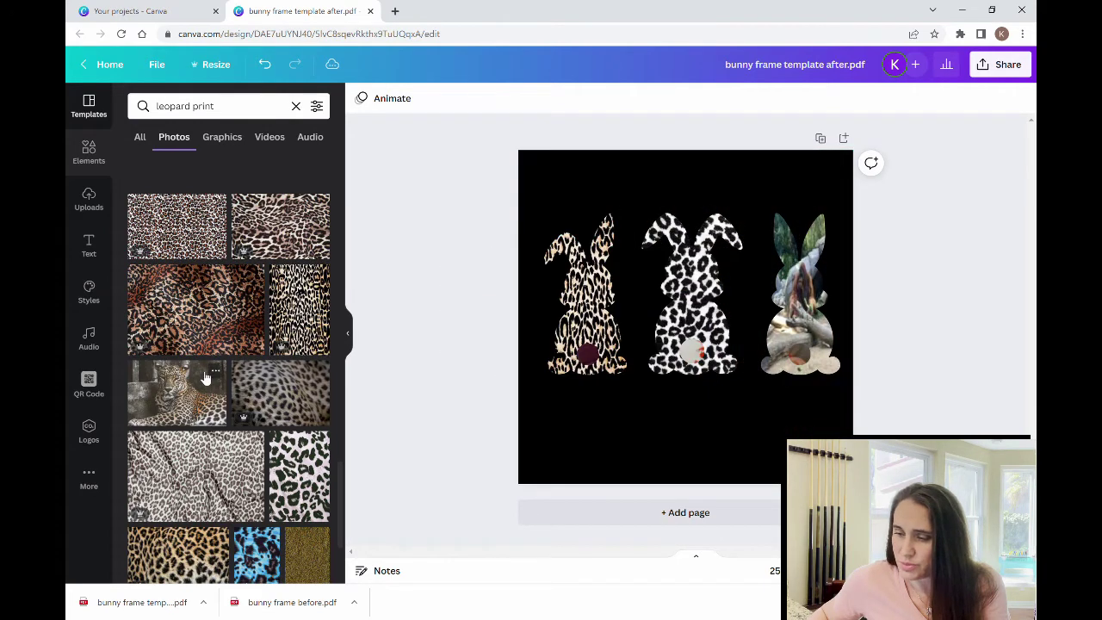
Step: Fill the third bunny with a blue leopard print photo from further down the results
{"action": "scroll", "coordinate": [200, 372], "scroll_direction": "down", "scroll_amount": 6}
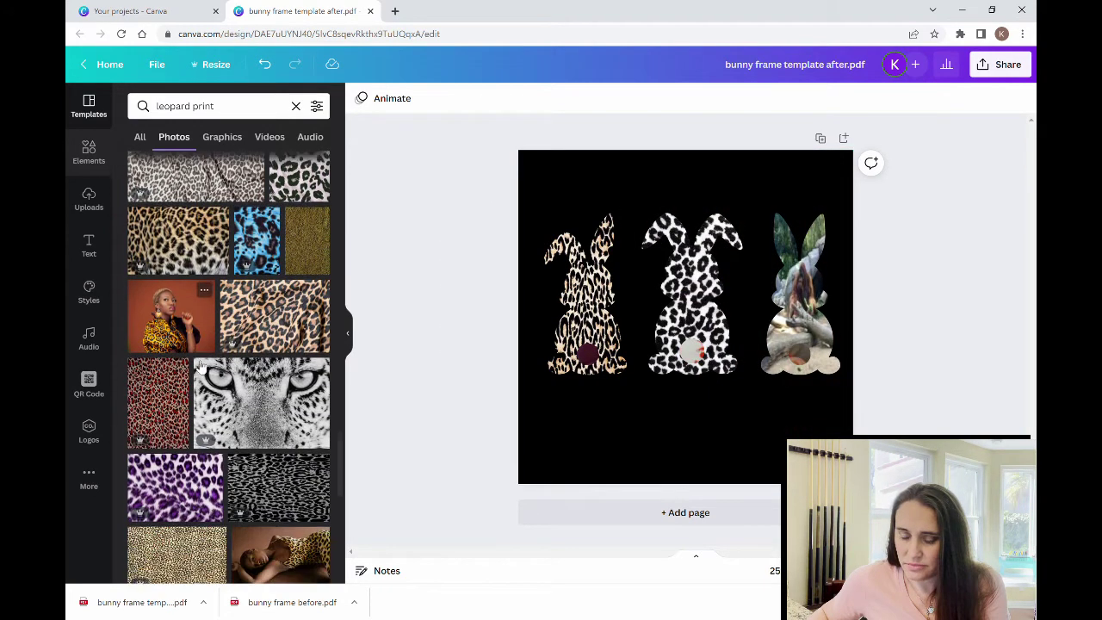
{"action": "scroll", "coordinate": [194, 436], "scroll_direction": "down", "scroll_amount": 2}
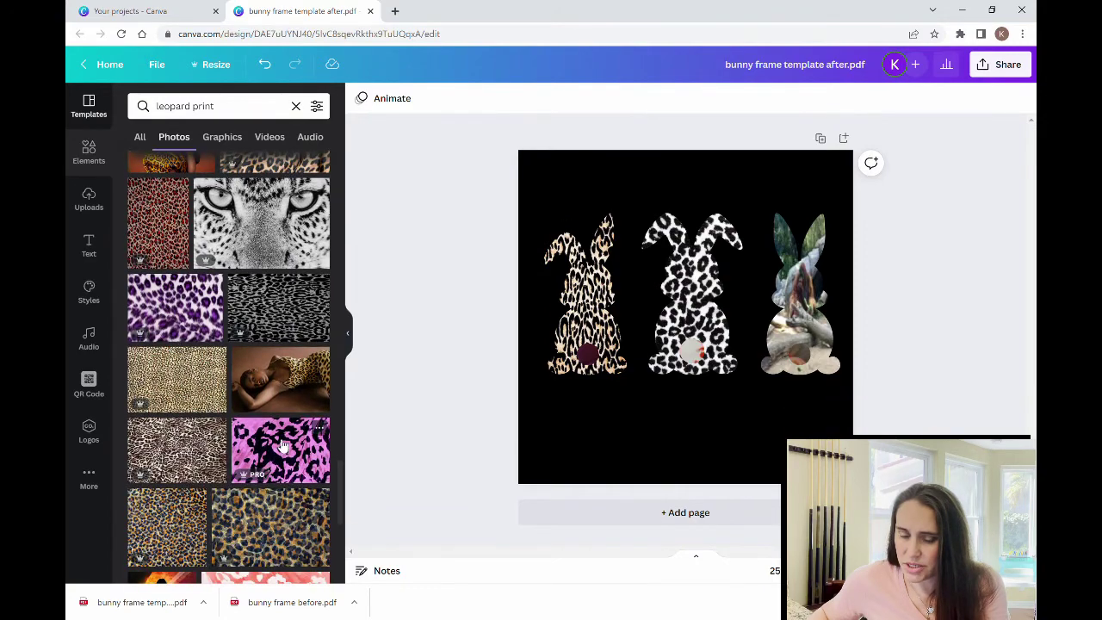
{"action": "scroll", "coordinate": [265, 434], "scroll_direction": "down", "scroll_amount": 3}
{"action": "scroll", "coordinate": [264, 433], "scroll_direction": "down", "scroll_amount": 8}
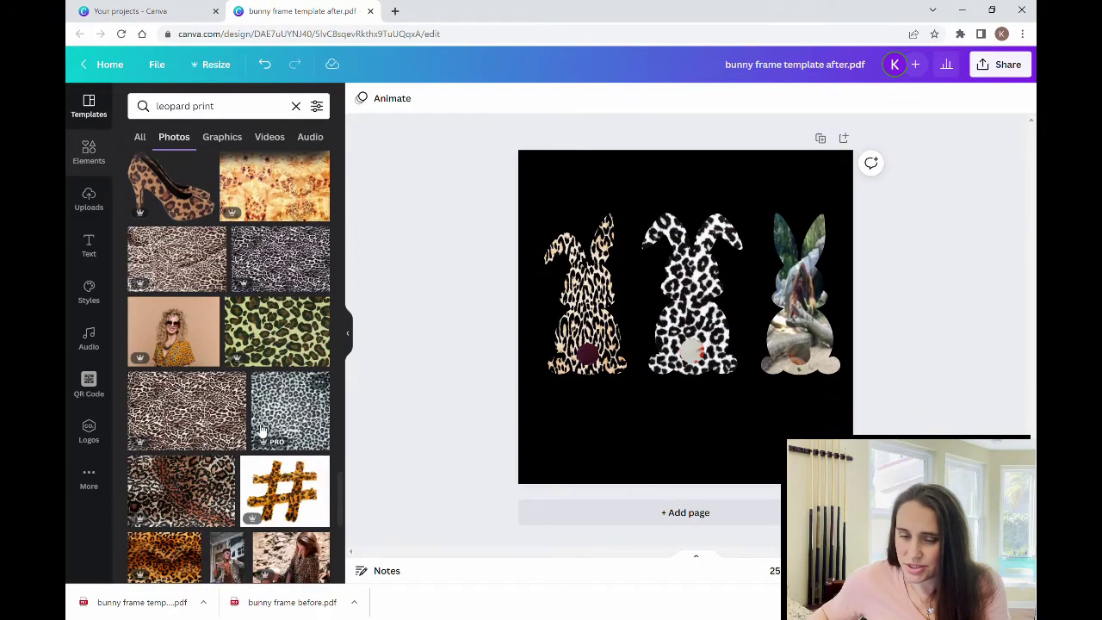
{"action": "left_click_drag", "start_coordinate": [168, 248], "coordinate": [792, 345]}
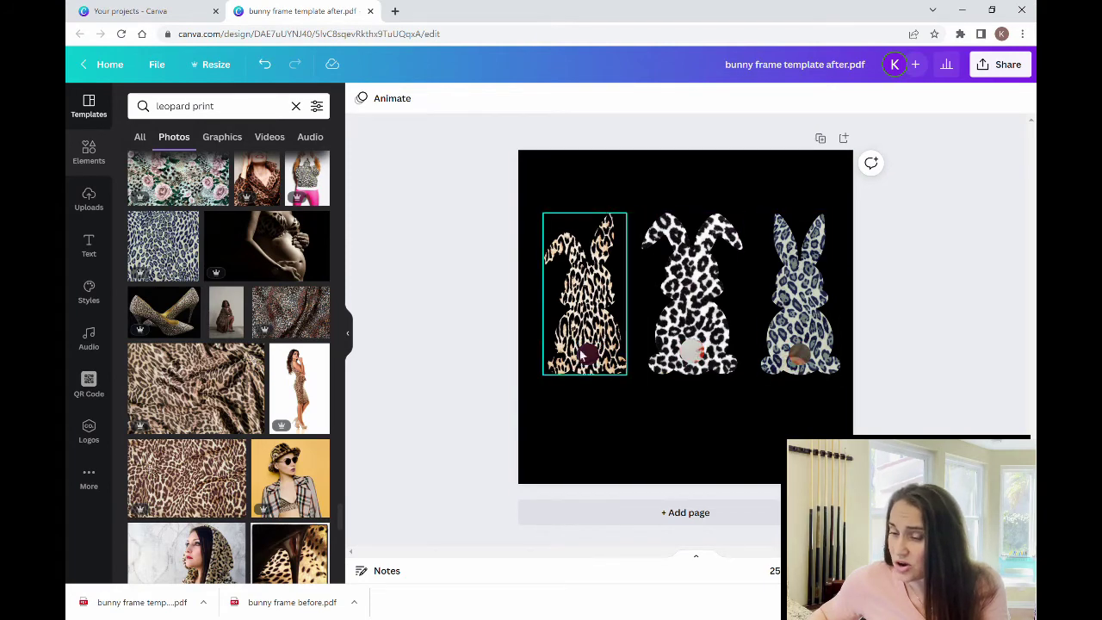
Step: Fill the first bunny's tail with a fine black-and-white leopard print photo from the results
{"action": "scroll", "coordinate": [258, 341], "scroll_direction": "up", "scroll_amount": 3}
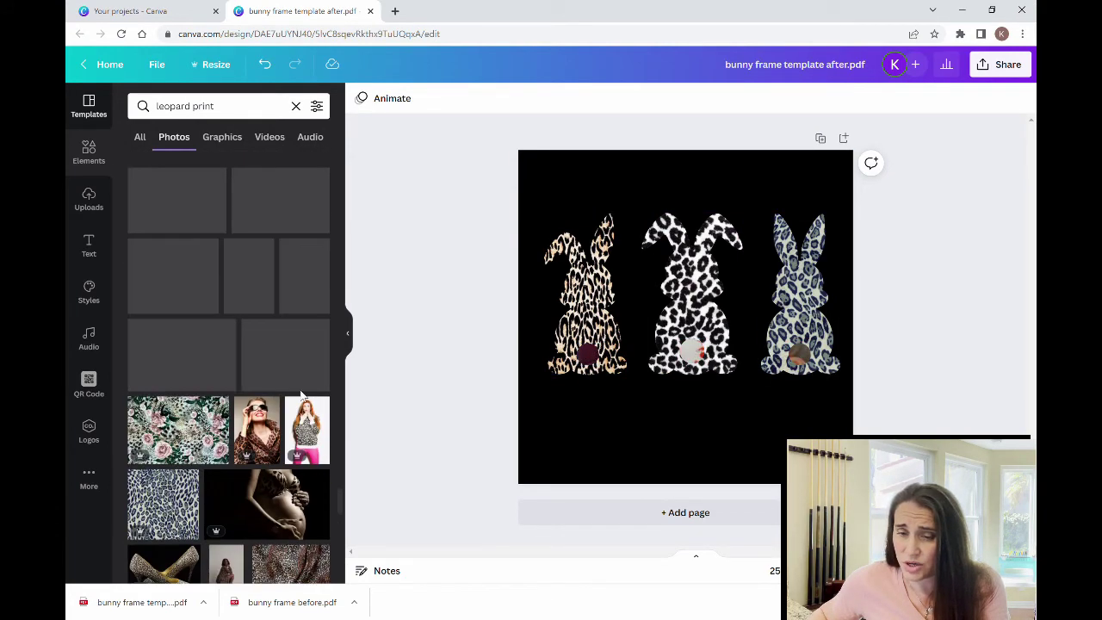
{"action": "left_click_drag", "start_coordinate": [312, 214], "coordinate": [593, 575]}
{"action": "left_click_drag", "start_coordinate": [328, 192], "coordinate": [589, 356]}
{"action": "left_click", "coordinate": [605, 450]}
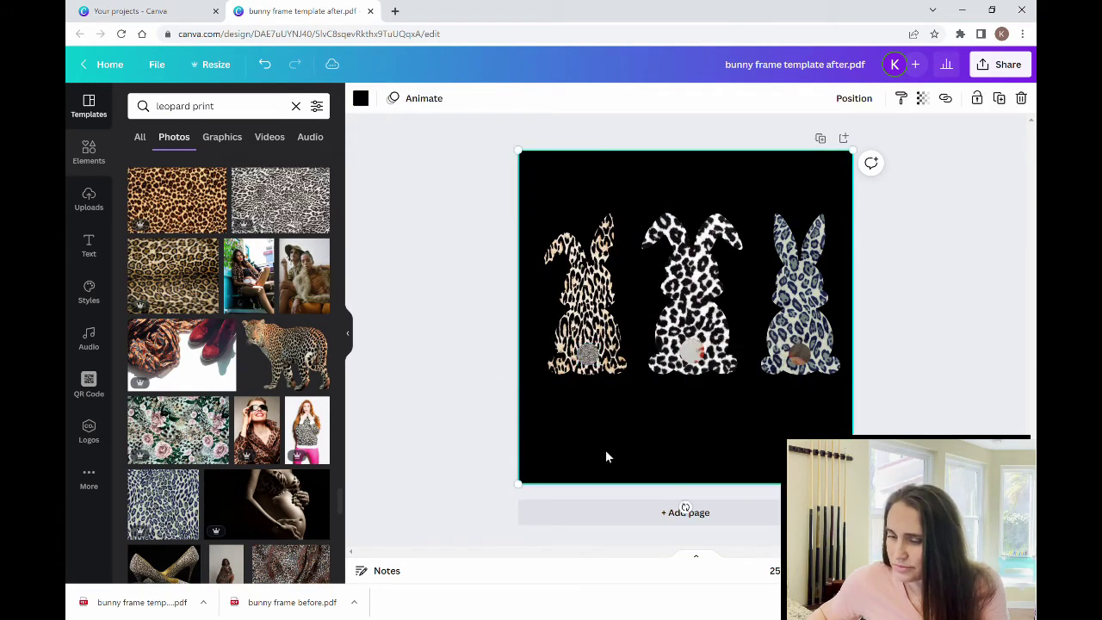
Step: Search the photos for "pink leopard print" and fill the third bunny with a purple-and-pink leopard print
{"action": "scroll", "coordinate": [200, 277], "scroll_direction": "up", "scroll_amount": 1}
{"action": "scroll", "coordinate": [238, 336], "scroll_direction": "up", "scroll_amount": 5}
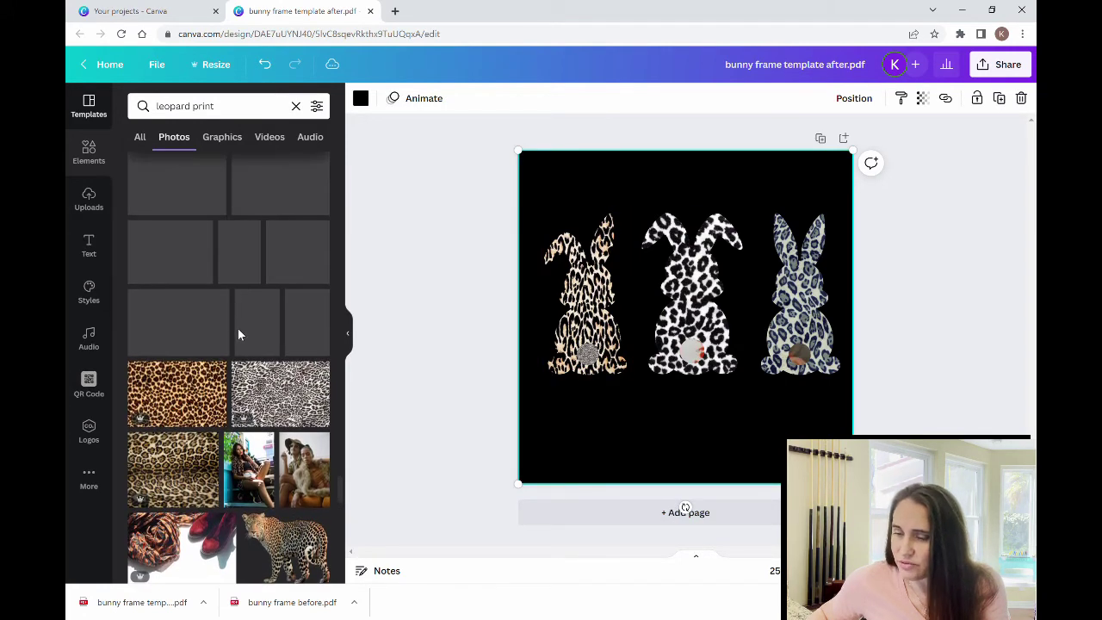
{"action": "scroll", "coordinate": [243, 345], "scroll_direction": "up", "scroll_amount": 5}
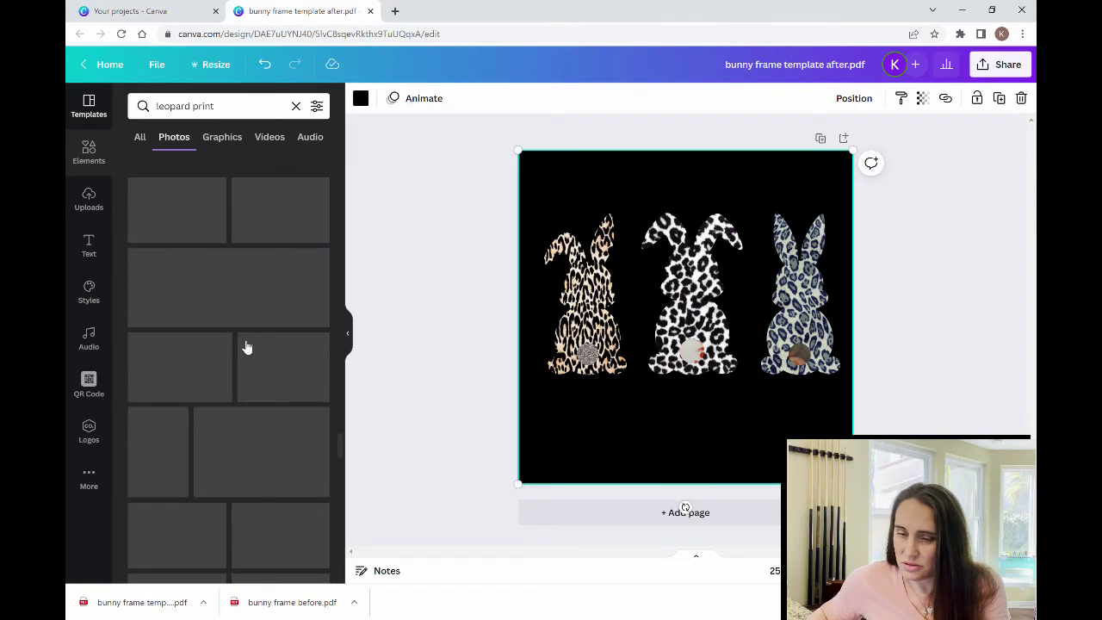
{"action": "scroll", "coordinate": [244, 346], "scroll_direction": "up", "scroll_amount": 4}
{"action": "scroll", "coordinate": [247, 347], "scroll_direction": "up", "scroll_amount": 1}
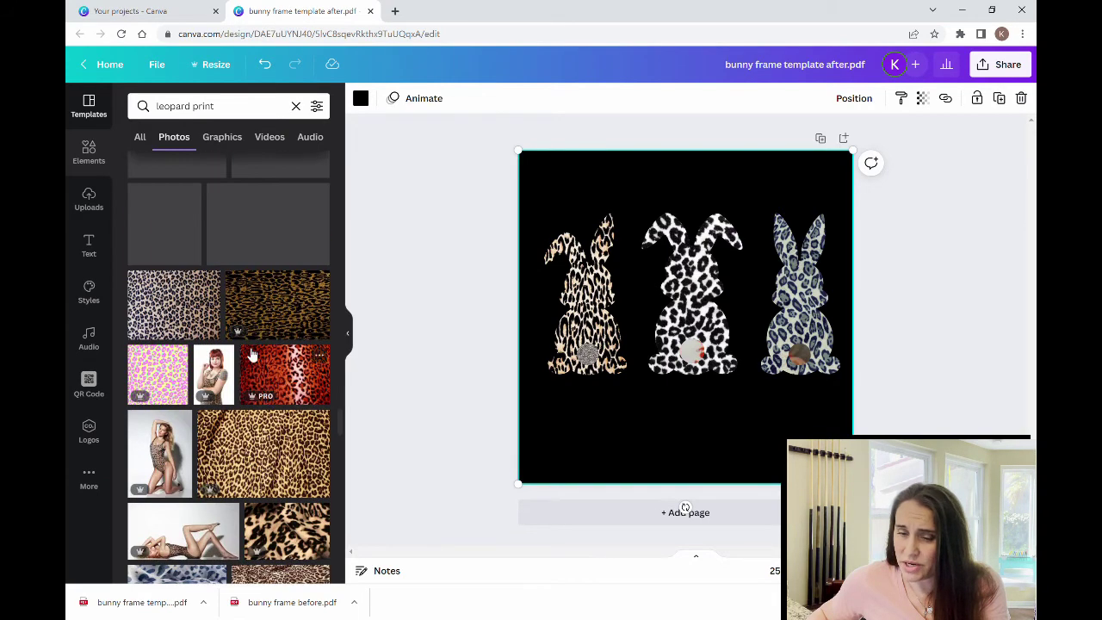
{"action": "scroll", "coordinate": [251, 360], "scroll_direction": "up", "scroll_amount": 5}
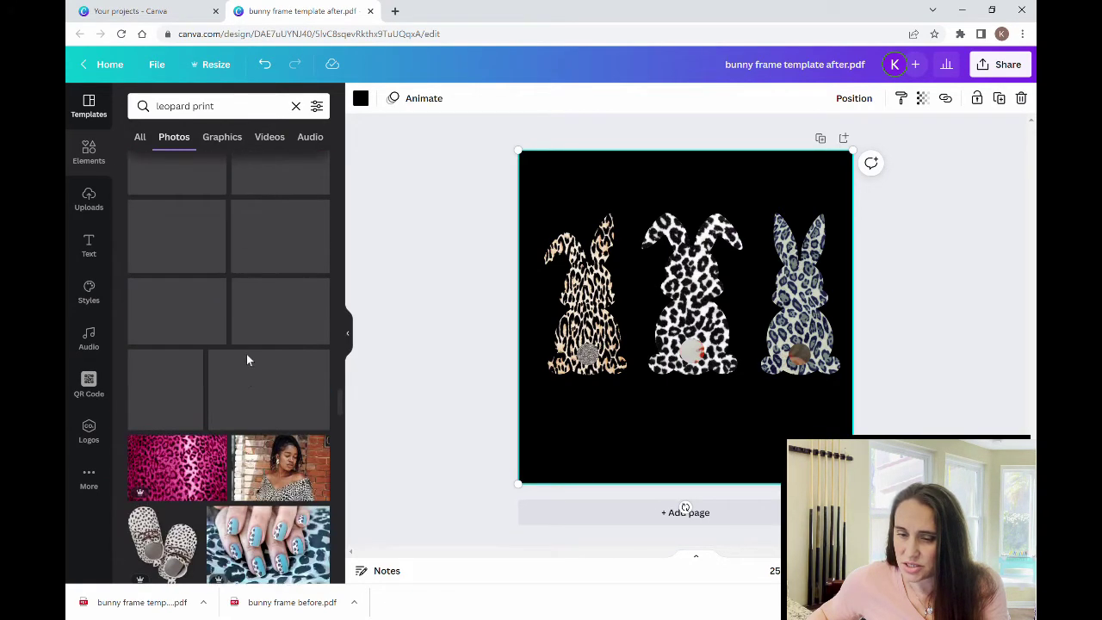
{"action": "scroll", "coordinate": [248, 353], "scroll_direction": "up", "scroll_amount": 3}
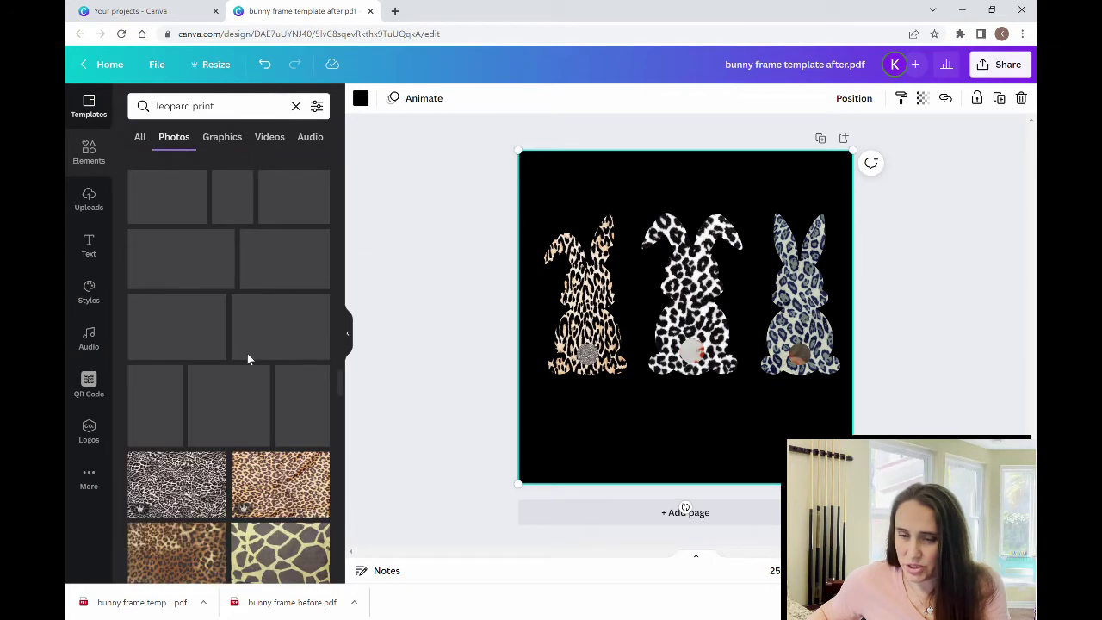
{"action": "scroll", "coordinate": [248, 347], "scroll_direction": "up", "scroll_amount": 3}
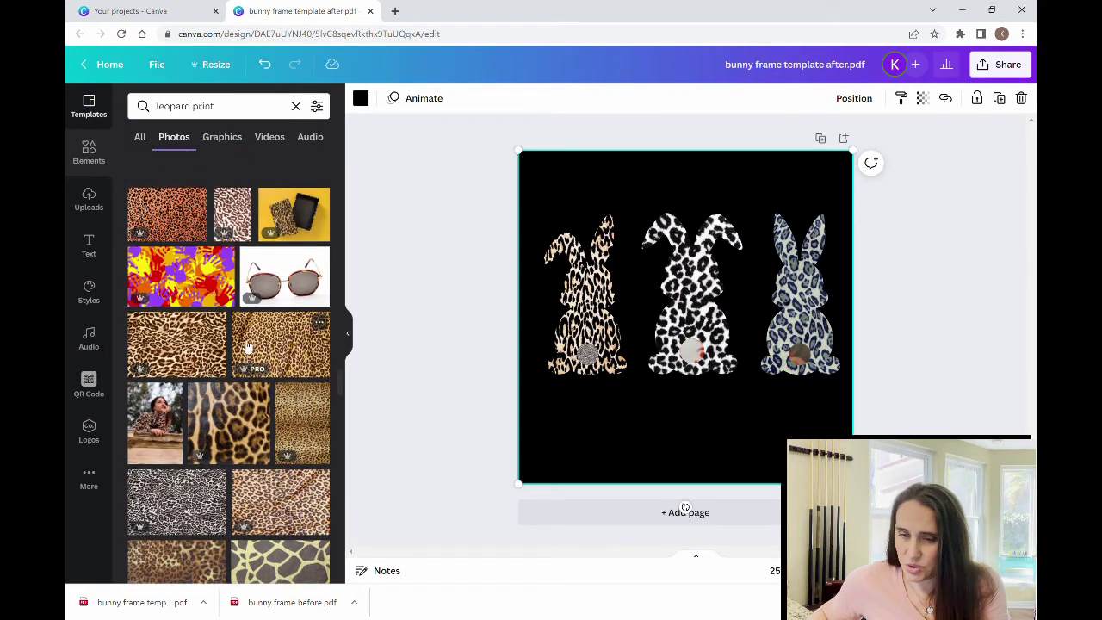
{"action": "scroll", "coordinate": [247, 346], "scroll_direction": "up", "scroll_amount": 5}
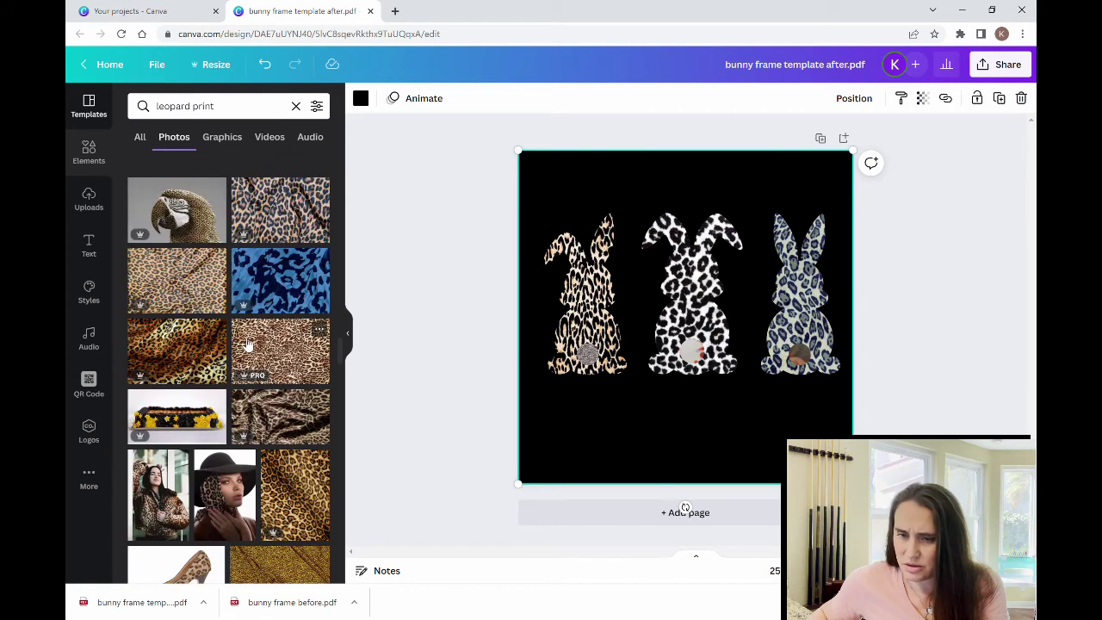
{"action": "scroll", "coordinate": [245, 343], "scroll_direction": "up", "scroll_amount": 3}
{"action": "scroll", "coordinate": [243, 345], "scroll_direction": "up", "scroll_amount": 3}
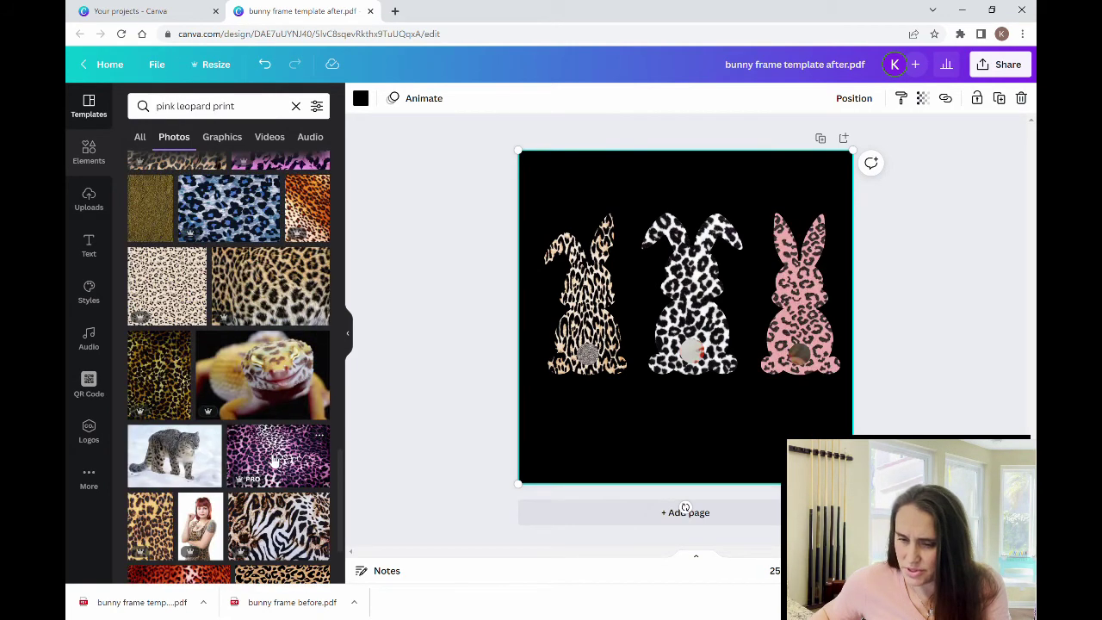
{"action": "left_click_drag", "start_coordinate": [274, 463], "coordinate": [805, 362]}
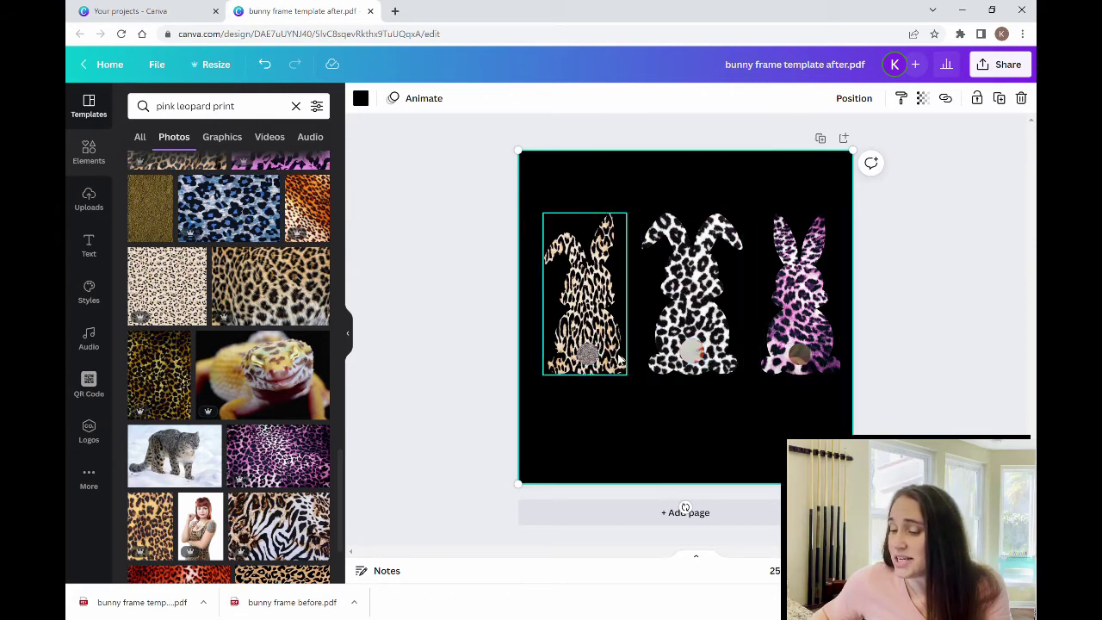
Step: Replace the photo fills of all three bunny tails with solid white
{"action": "left_click", "coordinate": [586, 353]}
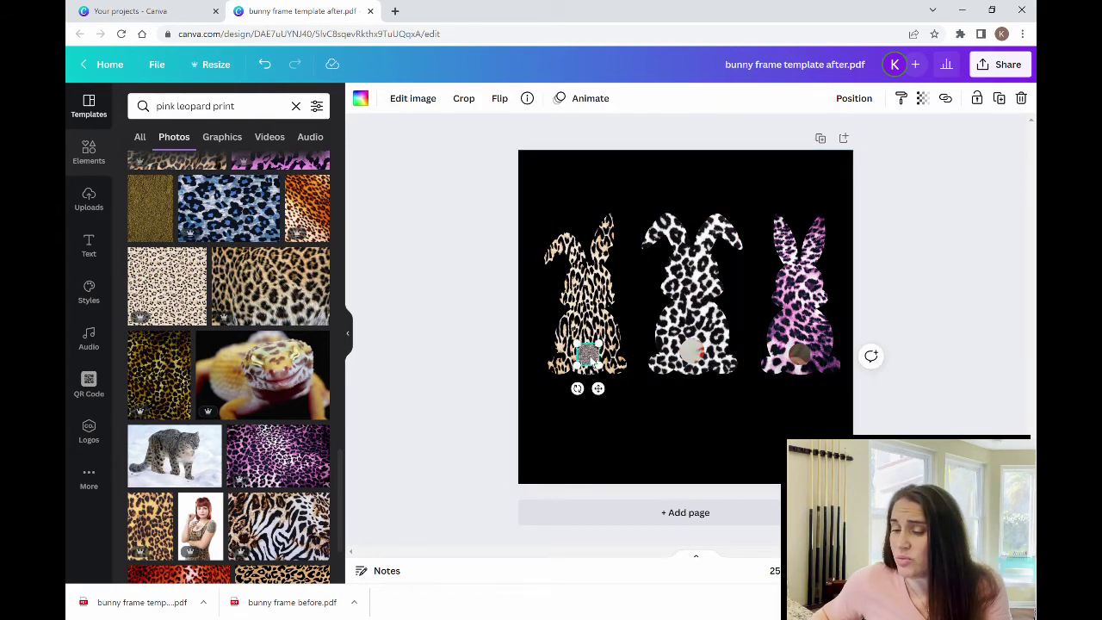
{"action": "left_click", "coordinate": [360, 98]}
{"action": "left_click", "coordinate": [315, 411]}
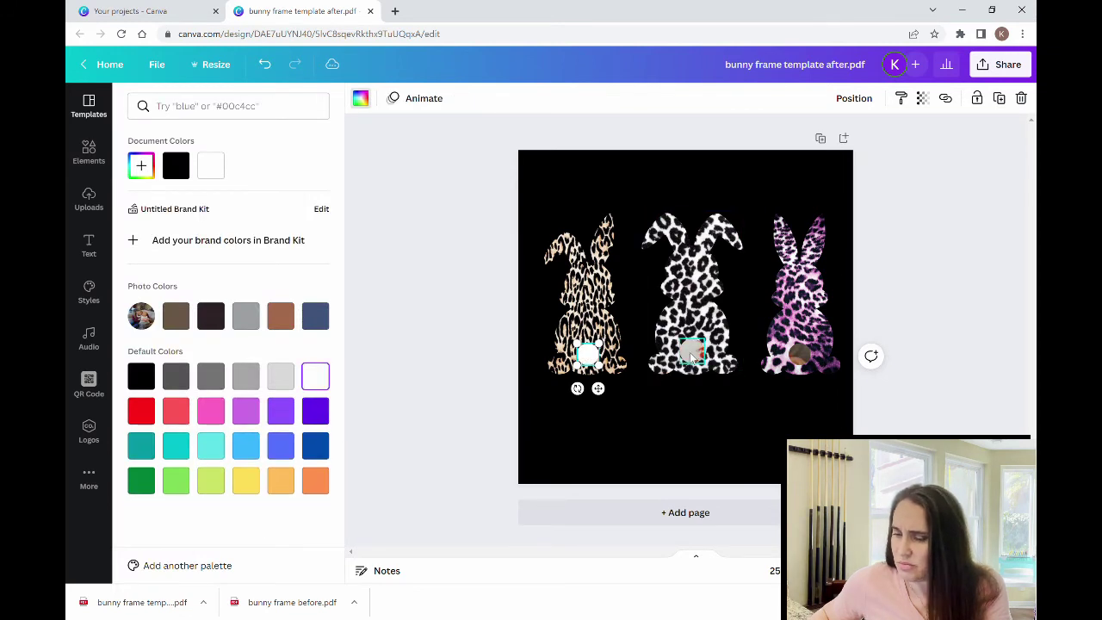
{"action": "left_click", "coordinate": [692, 357]}
{"action": "left_click", "coordinate": [315, 377]}
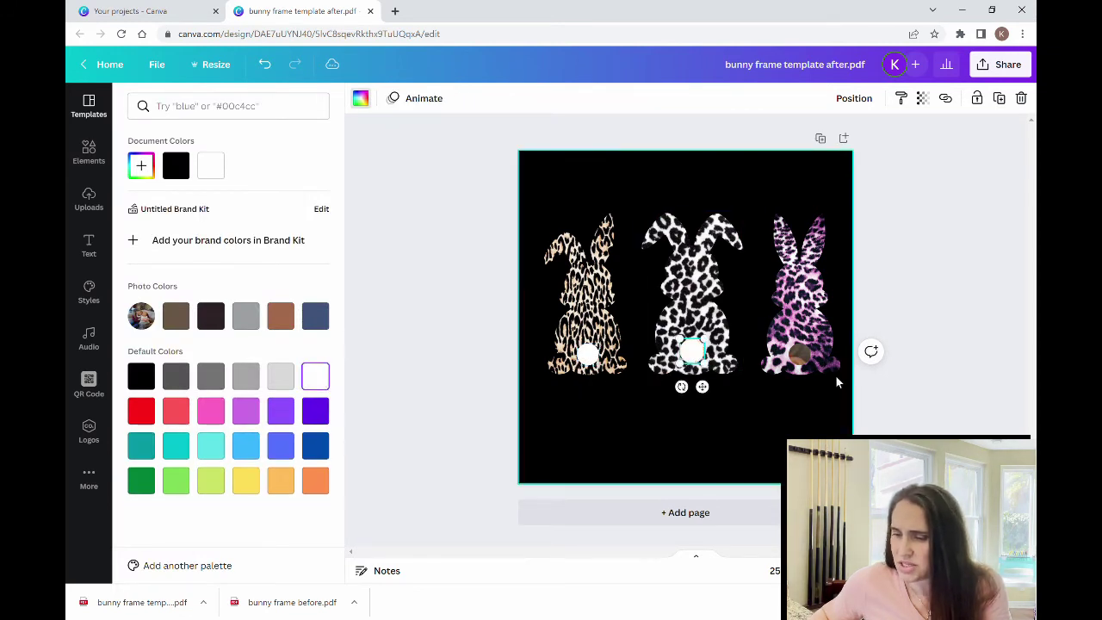
{"action": "left_click", "coordinate": [803, 355]}
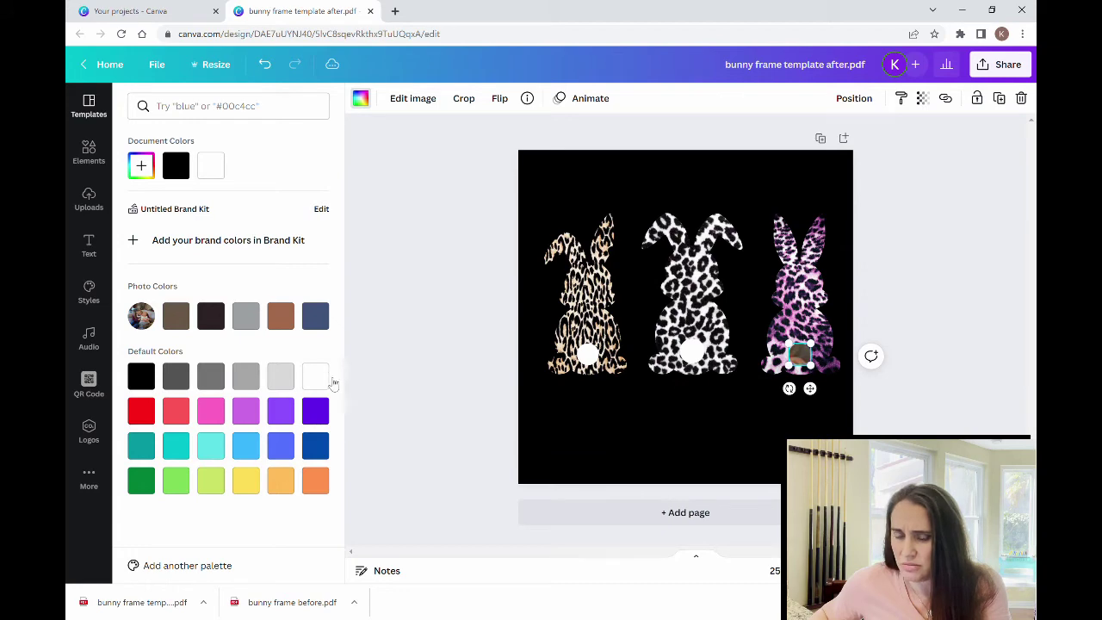
{"action": "left_click", "coordinate": [316, 376]}
{"action": "left_click", "coordinate": [469, 321]}
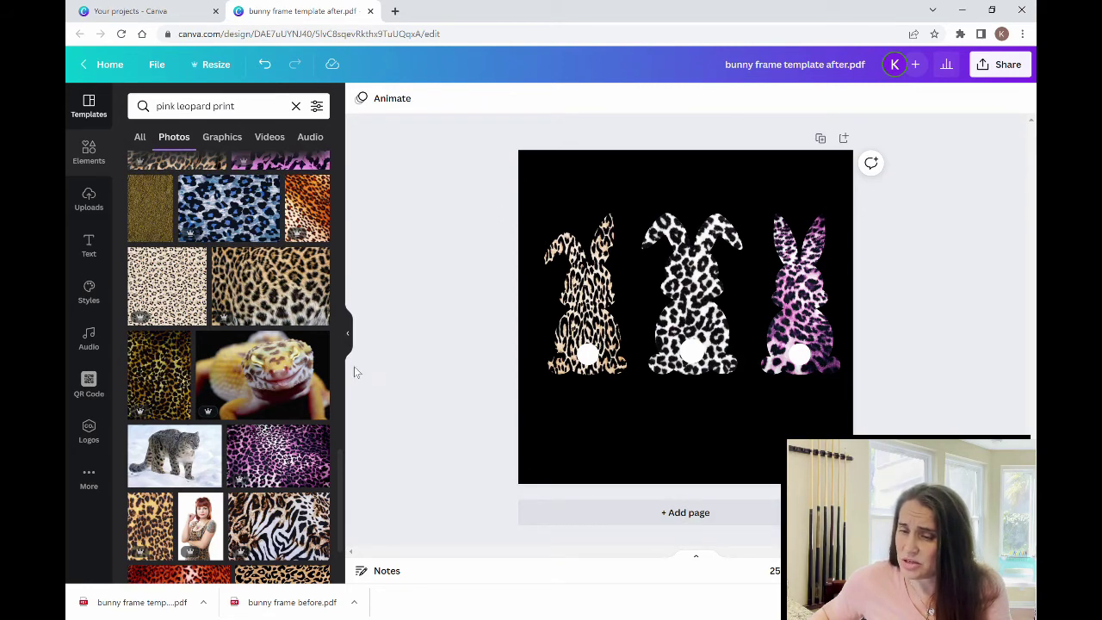
Step: Resize the current design to the recent custom size 4500 × 5400 px without making a copy
{"action": "left_click", "coordinate": [351, 339]}
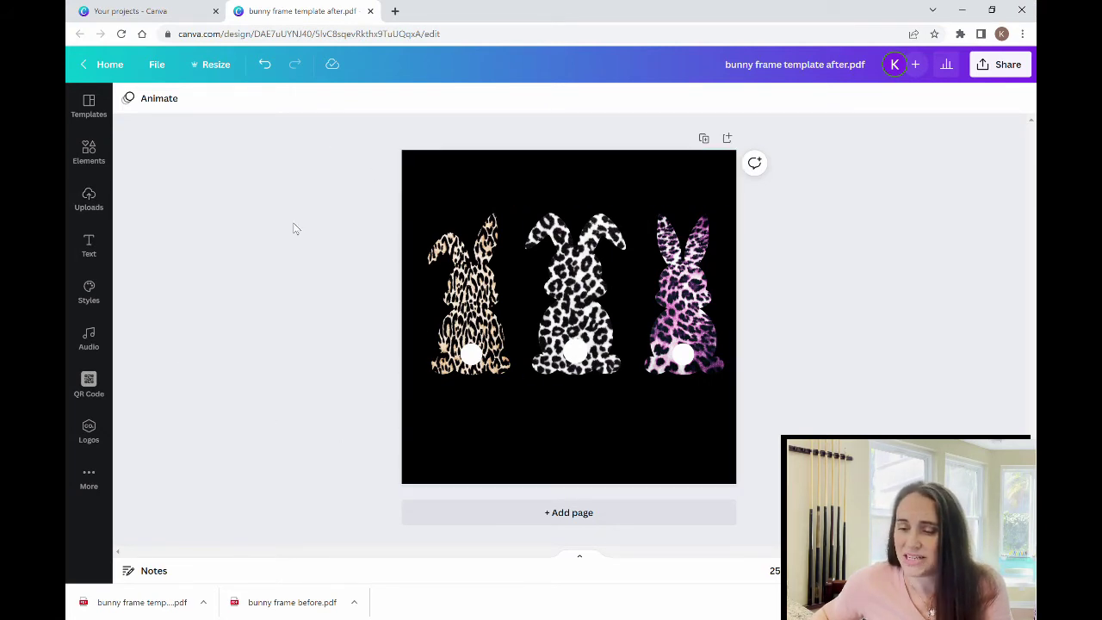
{"action": "left_click", "coordinate": [229, 73]}
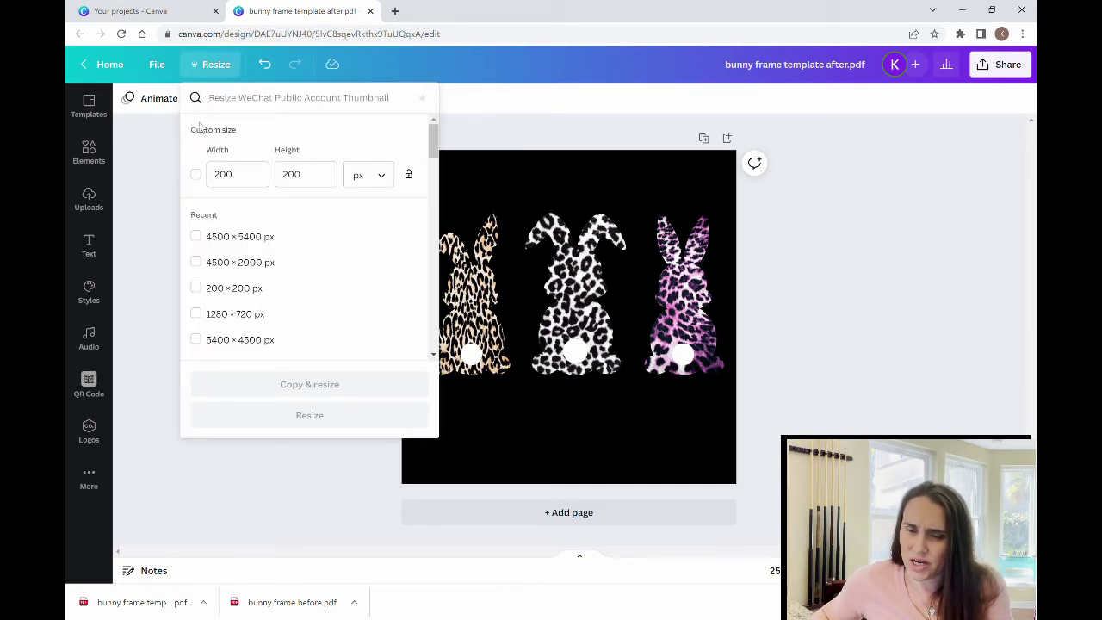
{"action": "left_click", "coordinate": [197, 238]}
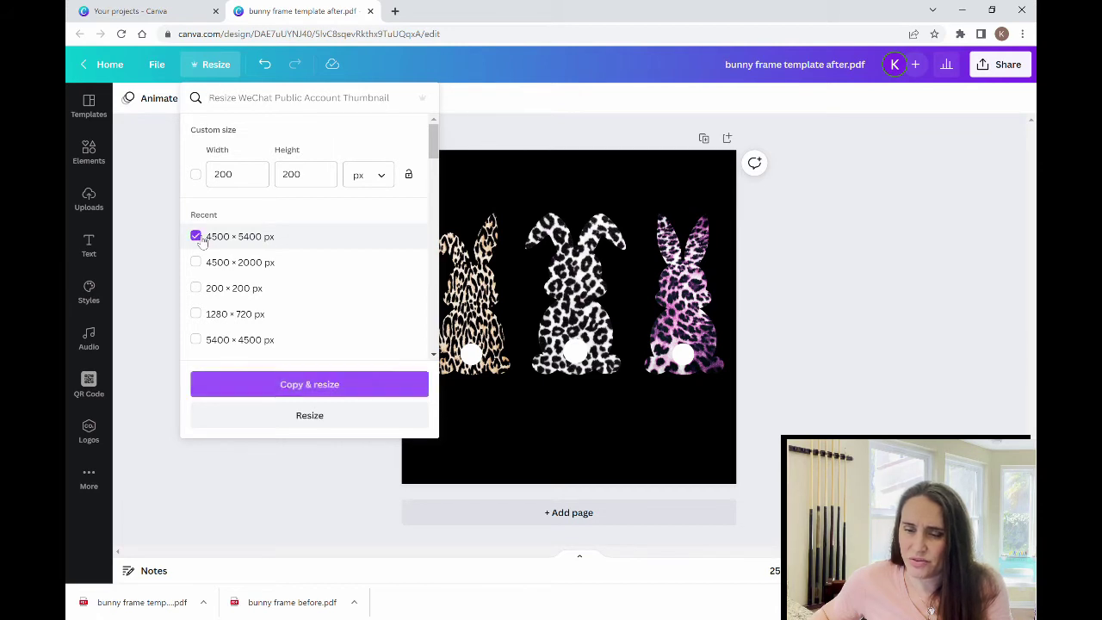
{"action": "left_click", "coordinate": [317, 417]}
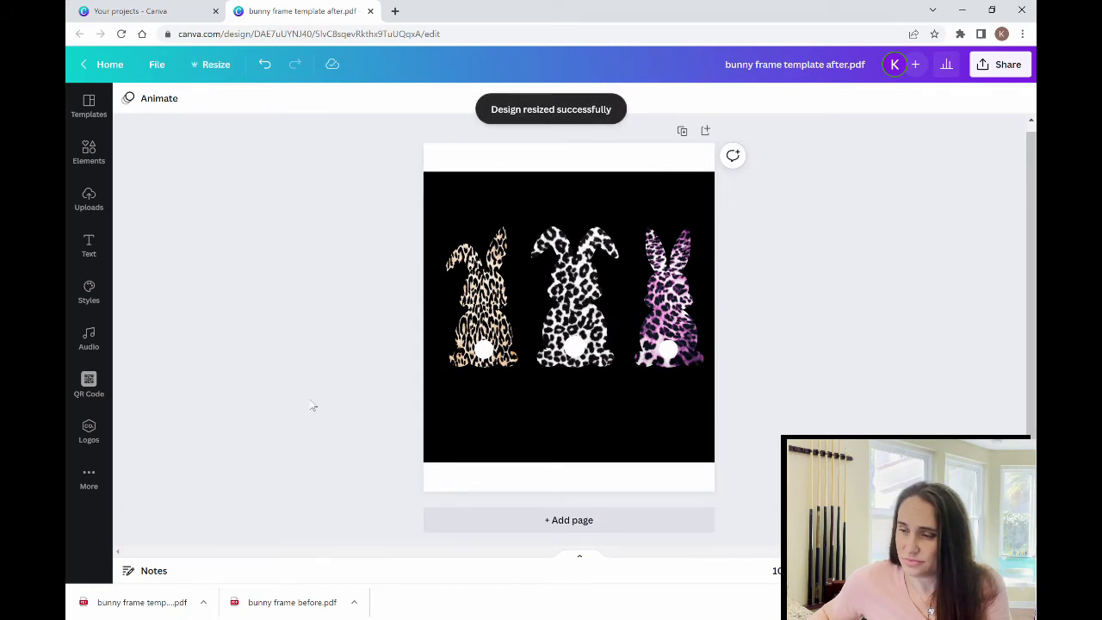
Step: Enlarge the black background square past the page edges so it covers the whole page, and lock it in place
{"action": "left_click", "coordinate": [534, 164]}
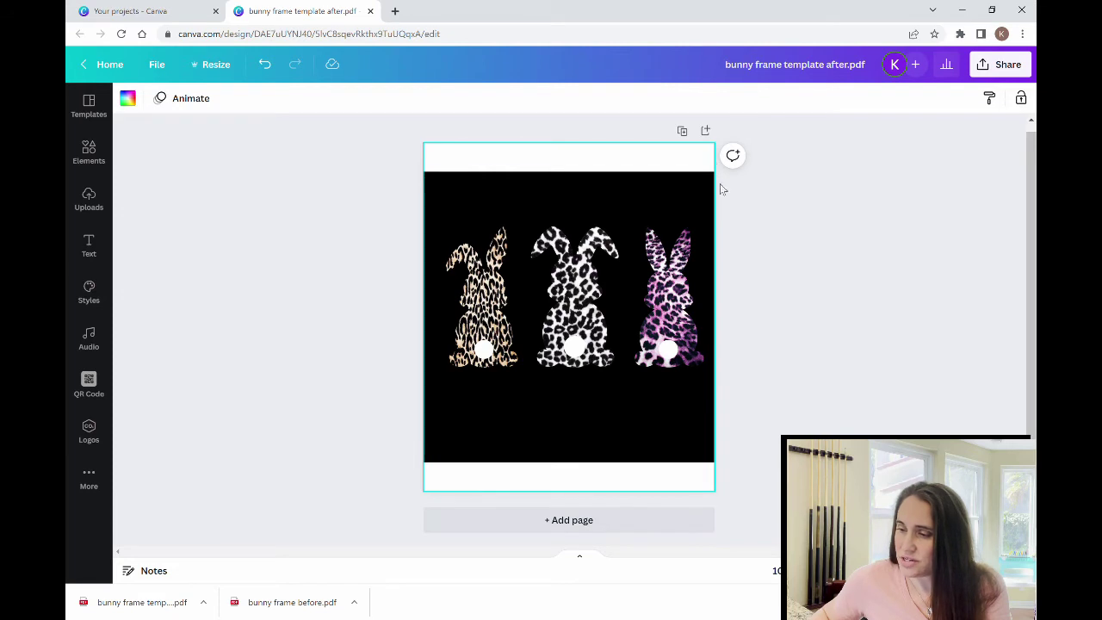
{"action": "left_click", "coordinate": [510, 199]}
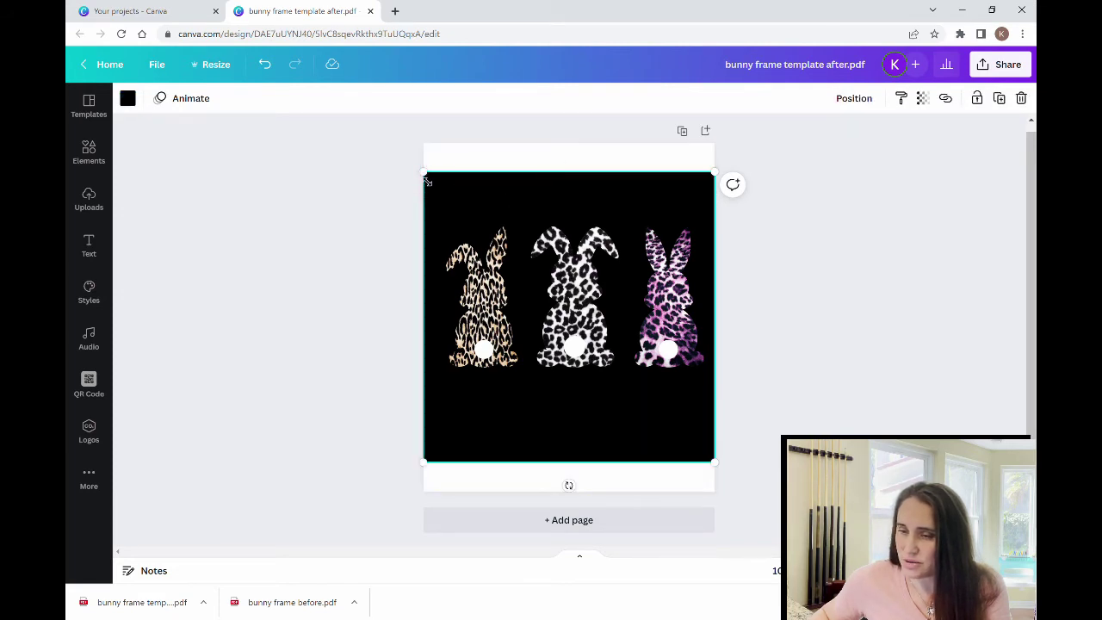
{"action": "left_click_drag", "start_coordinate": [425, 179], "coordinate": [391, 138]}
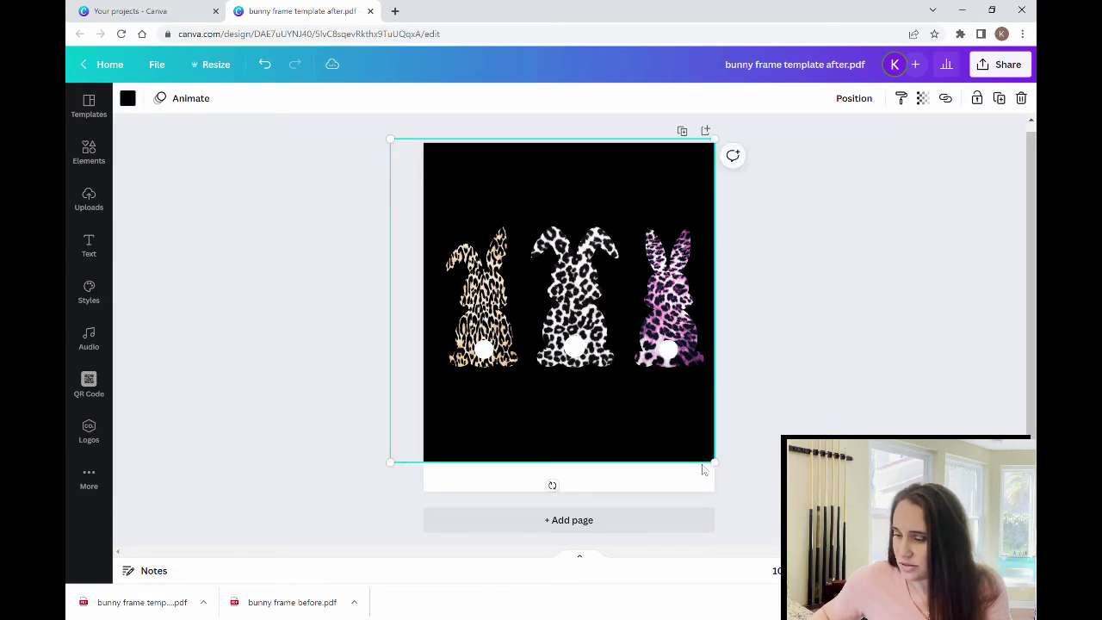
{"action": "left_click_drag", "start_coordinate": [726, 477], "coordinate": [758, 505]}
{"action": "left_click", "coordinate": [851, 386]}
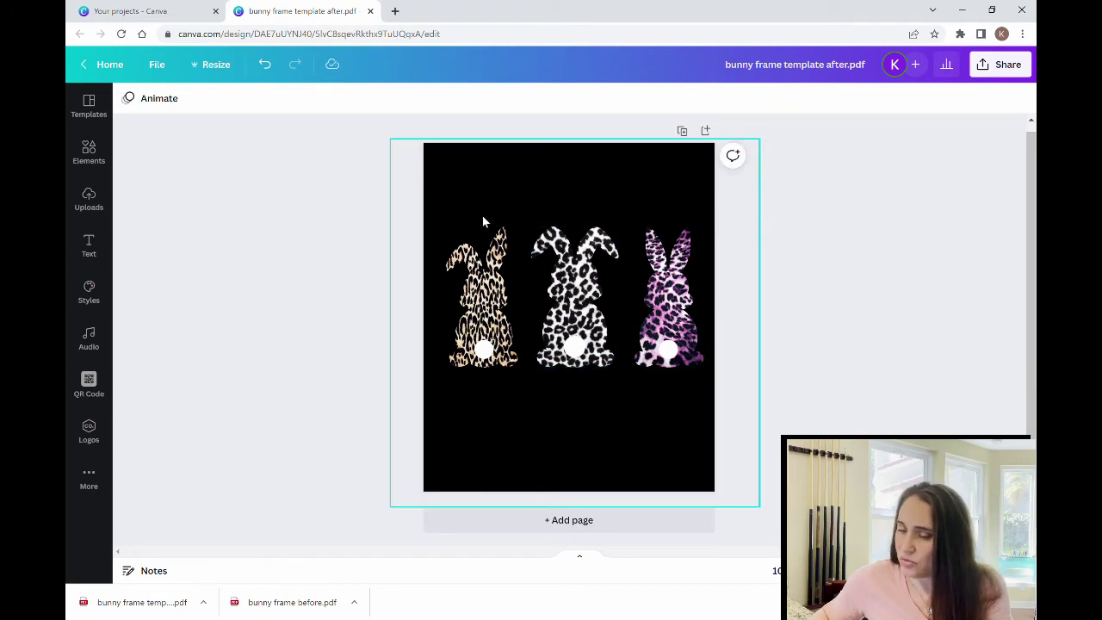
{"action": "mouse_move", "coordinate": [441, 222]}
{"action": "left_mouse_down"}
{"action": "mouse_move", "coordinate": [670, 257]}
{"action": "mouse_move", "coordinate": [503, 226]}
{"action": "mouse_move", "coordinate": [450, 231]}
{"action": "mouse_move", "coordinate": [461, 219]}
{"action": "left_mouse_up"}
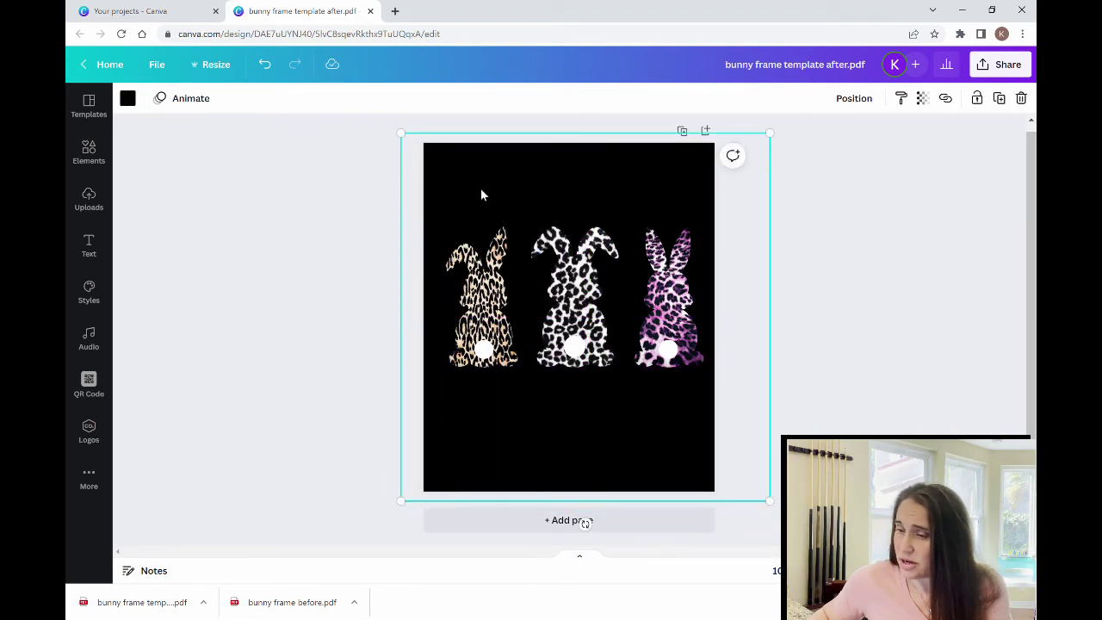
{"action": "left_click", "coordinate": [978, 99]}
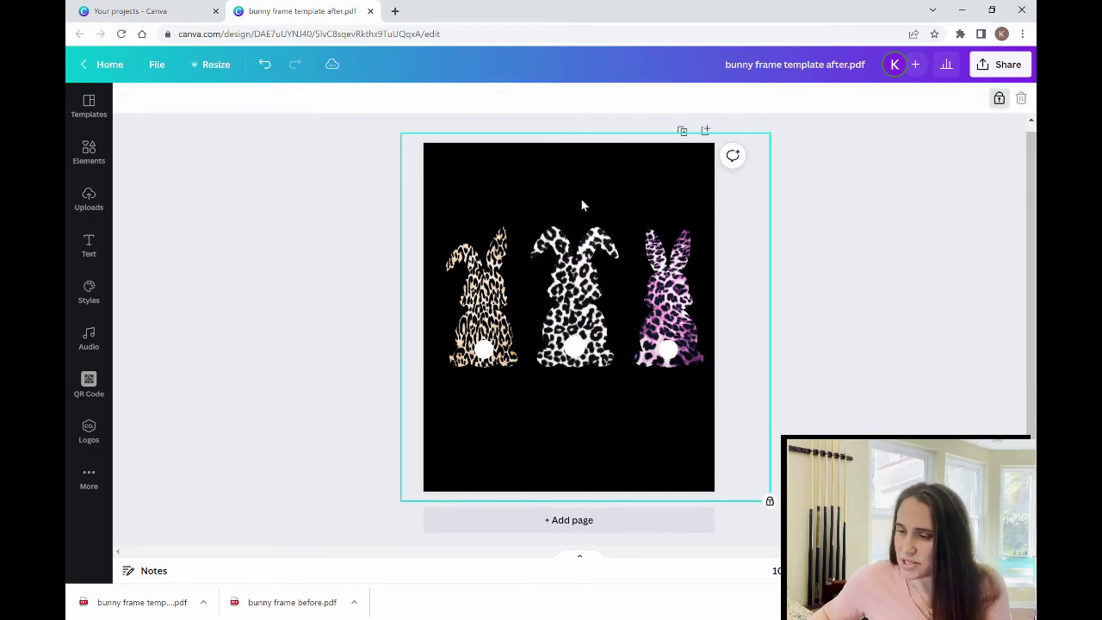
Step: Select all three bunnies with their tails and move them together to the centre of the page
{"action": "left_click_drag", "start_coordinate": [452, 203], "coordinate": [701, 379]}
{"action": "left_click_drag", "start_coordinate": [635, 308], "coordinate": [642, 330]}
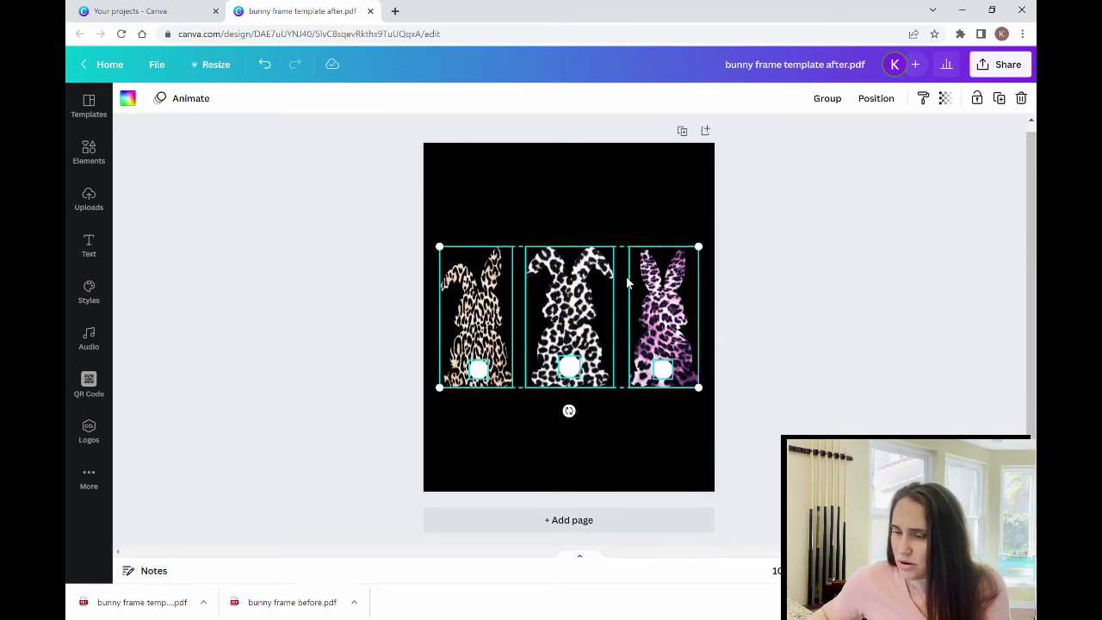
{"action": "left_click", "coordinate": [623, 223]}
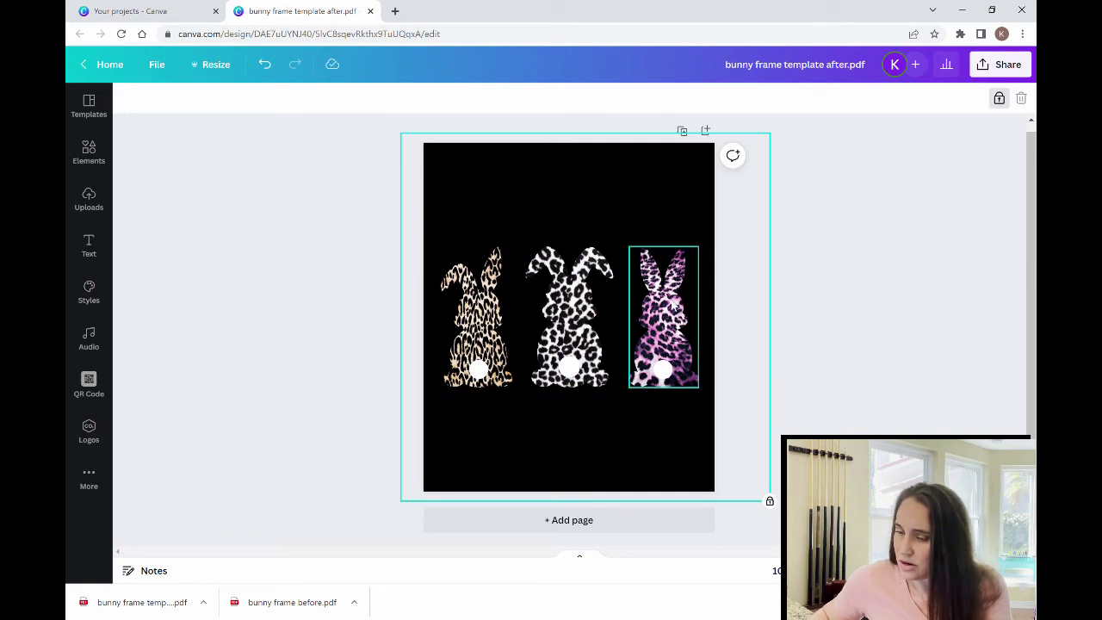
Step: Lock each of the three leopard-print bunny frames in place, one after another
{"action": "left_click", "coordinate": [674, 306]}
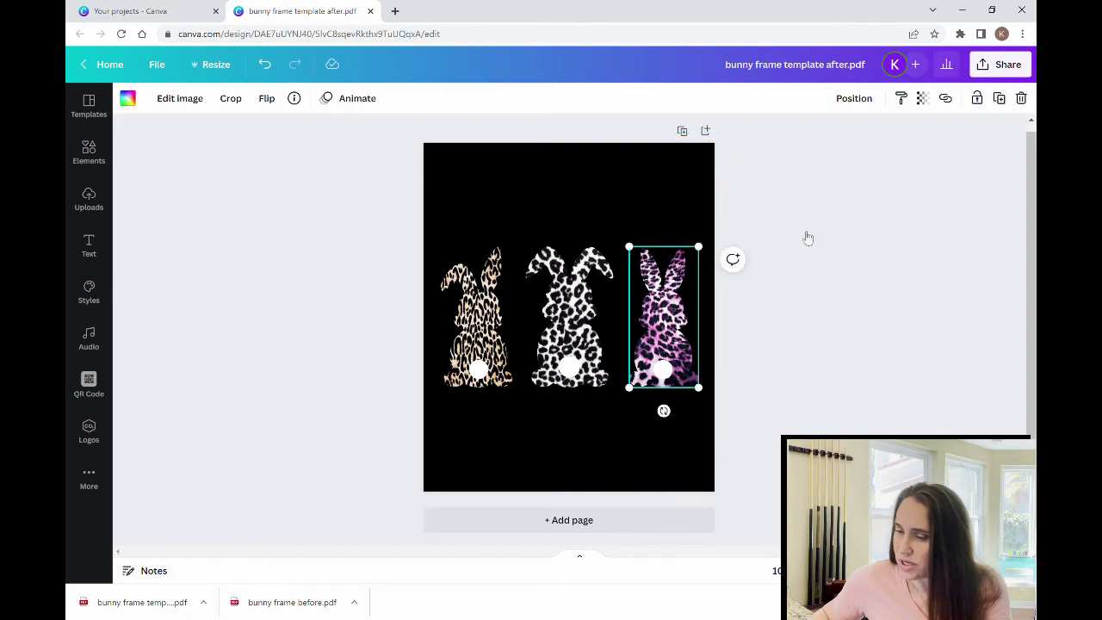
{"action": "left_click", "coordinate": [980, 105]}
{"action": "key", "text": "Escape"}
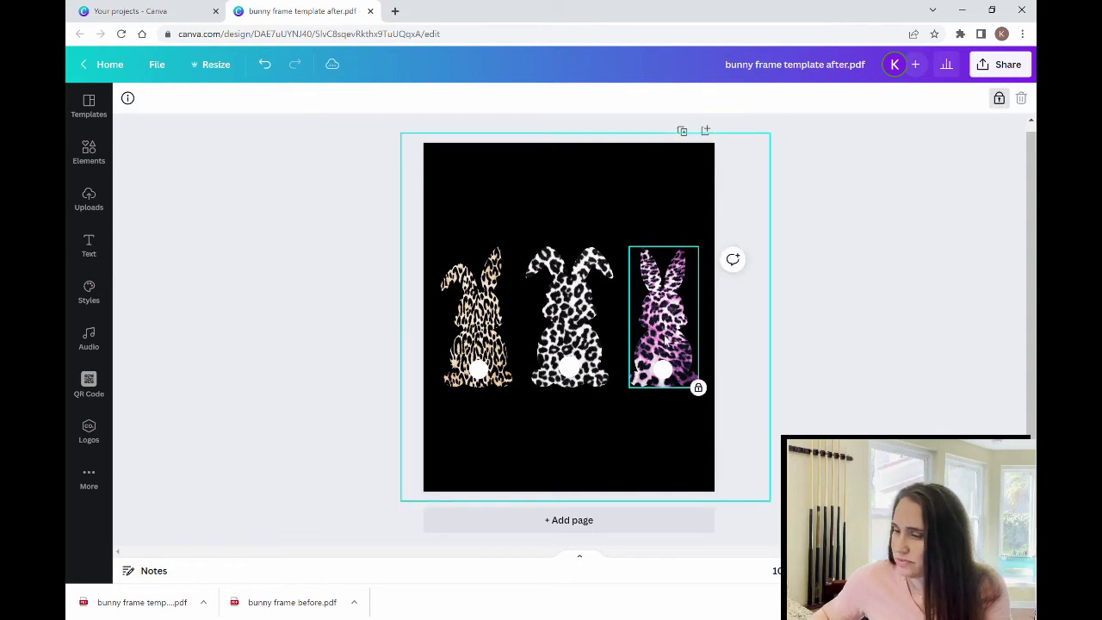
{"action": "key", "text": "Tab"}
{"action": "left_click", "coordinate": [978, 99]}
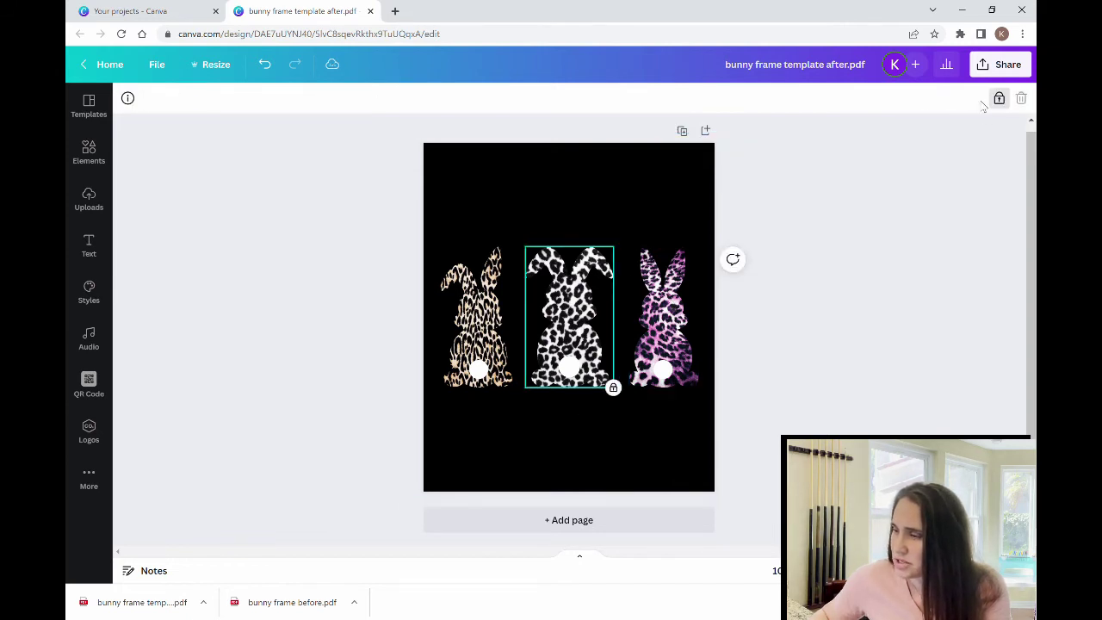
{"action": "key", "text": "Tab"}
{"action": "key", "text": "Tab"}
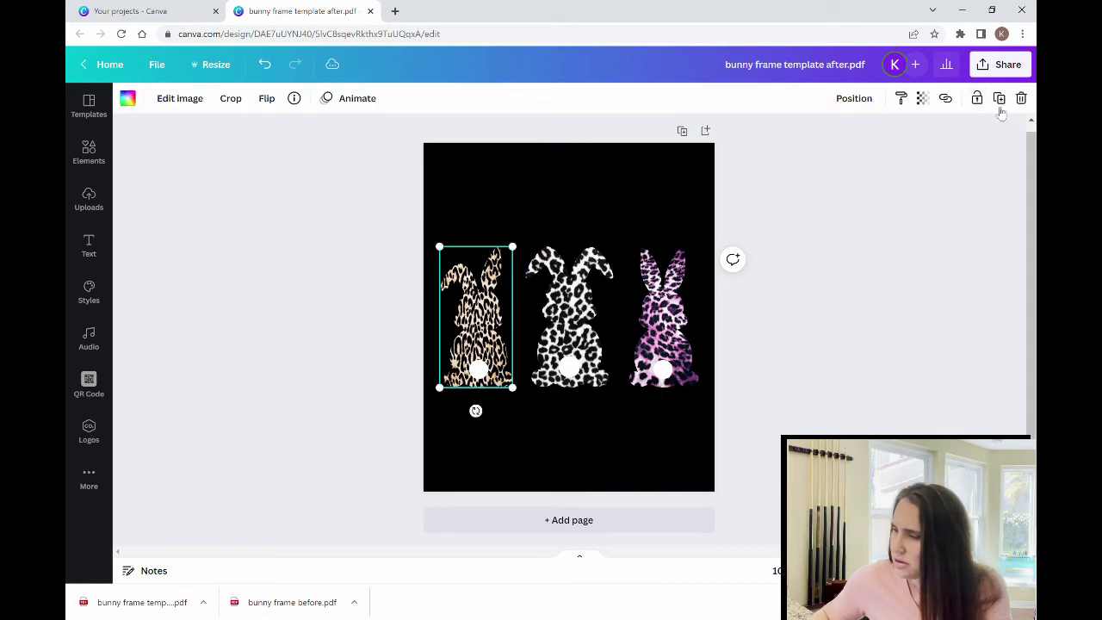
{"action": "left_click", "coordinate": [978, 100]}
{"action": "left_click", "coordinate": [965, 305]}
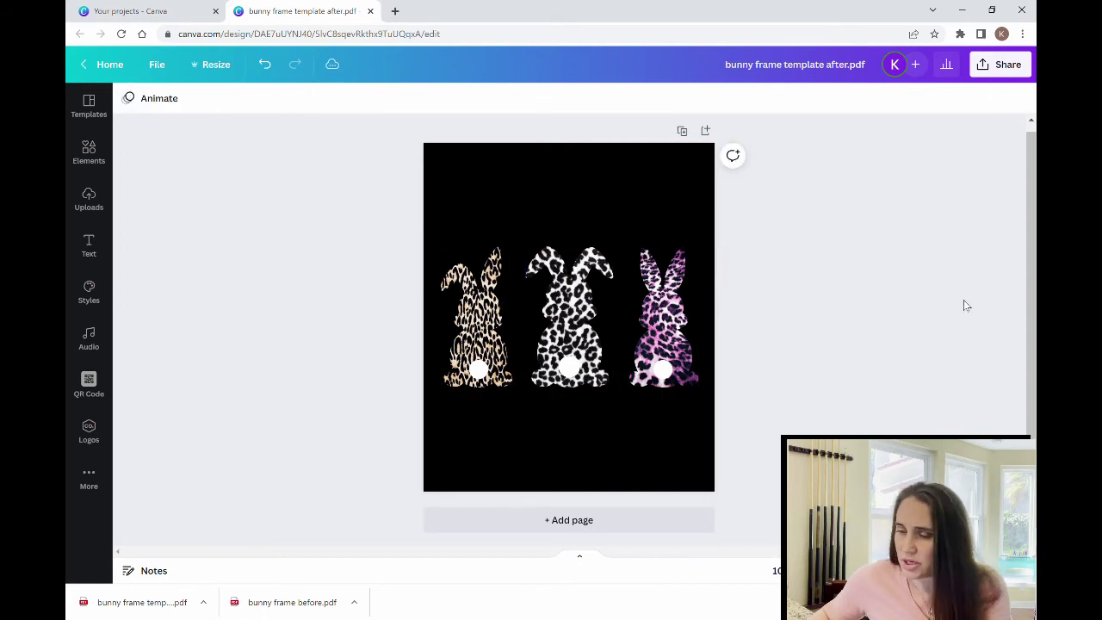
Step: Lock the white circle tails of all three bunnies in place, one after another
{"action": "left_click", "coordinate": [667, 374]}
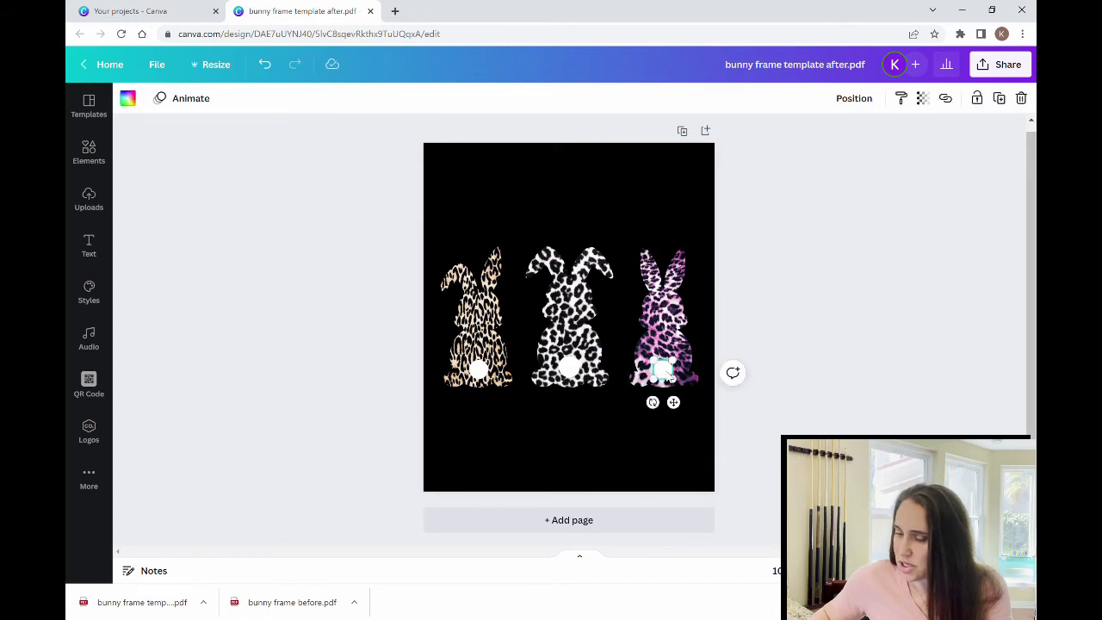
{"action": "left_click", "coordinate": [978, 100]}
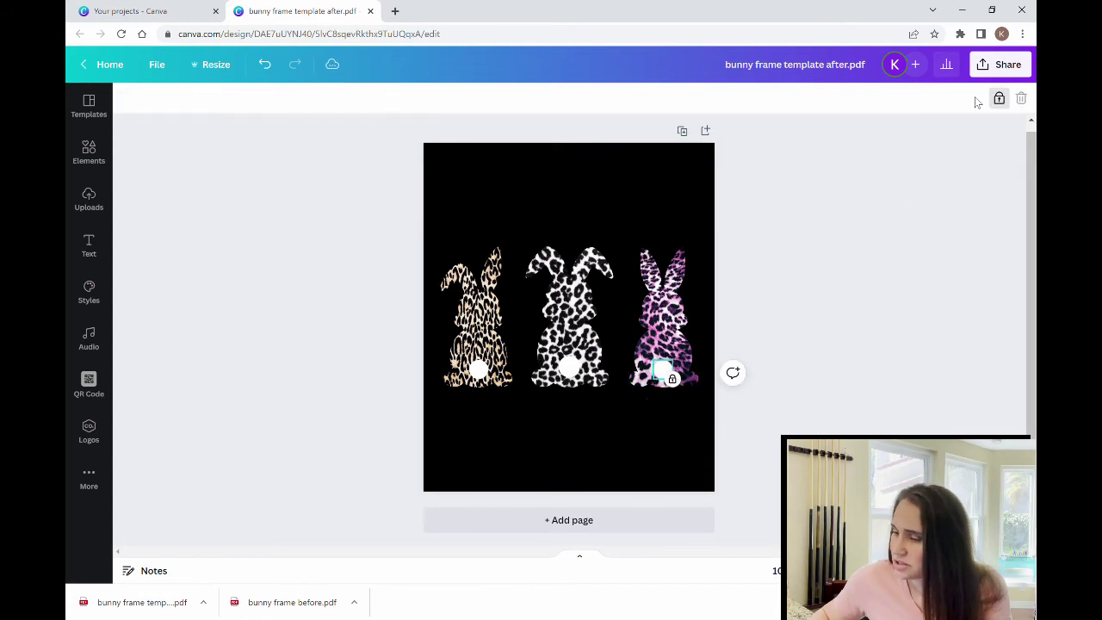
{"action": "left_click", "coordinate": [569, 368]}
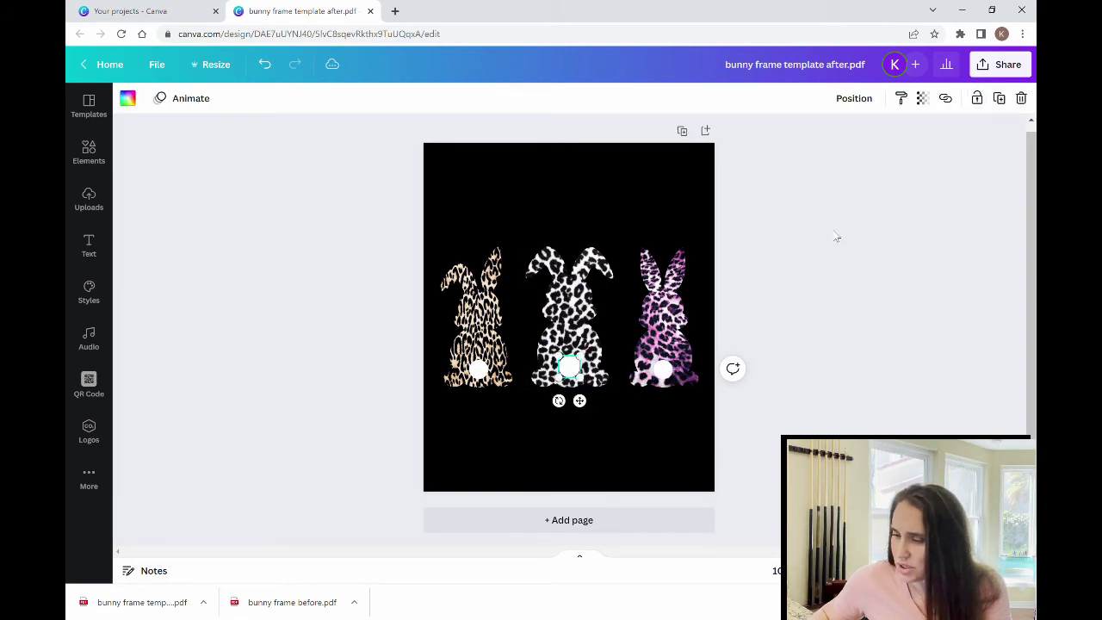
{"action": "left_click", "coordinate": [978, 100]}
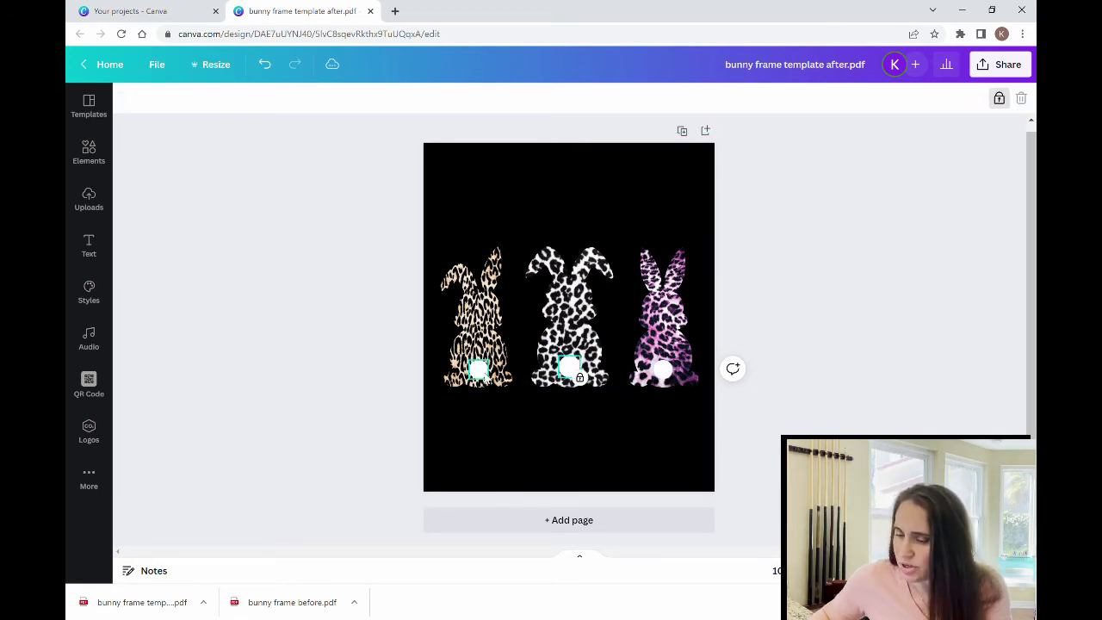
{"action": "left_click", "coordinate": [479, 370]}
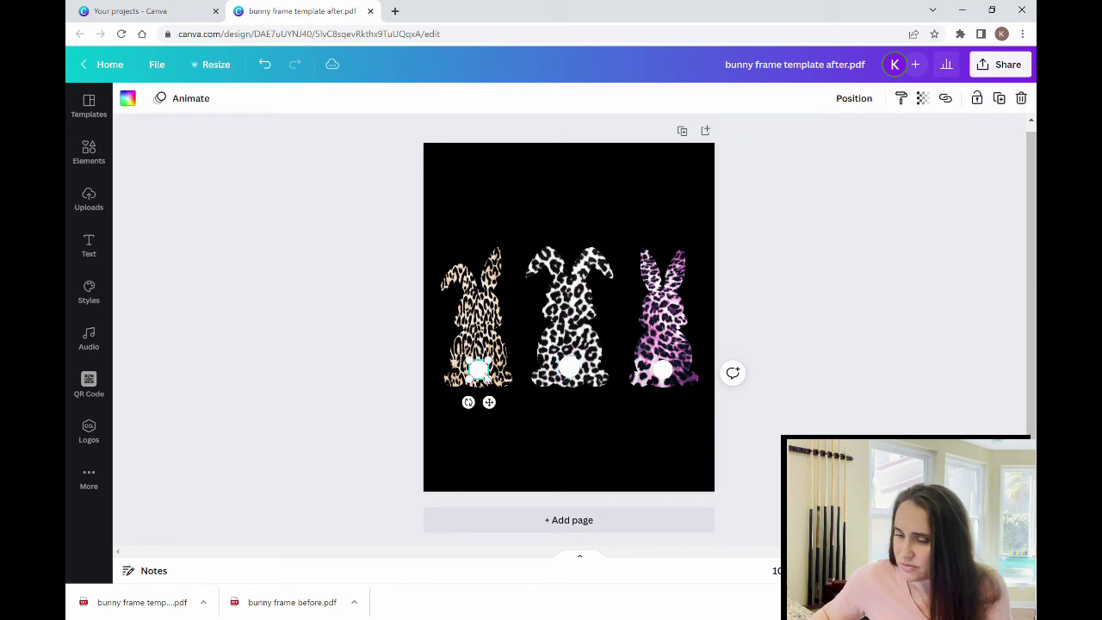
{"action": "left_click", "coordinate": [977, 99]}
{"action": "left_click", "coordinate": [951, 247]}
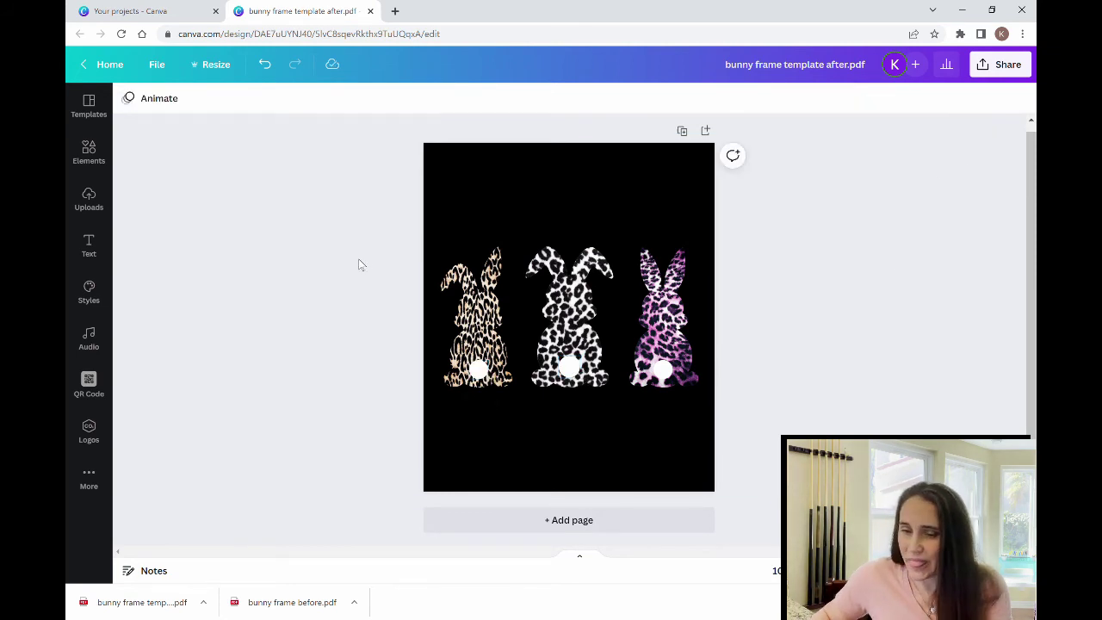
Step: Search the elements library for "puff" and limit the results to graphics
{"action": "left_click", "coordinate": [89, 151]}
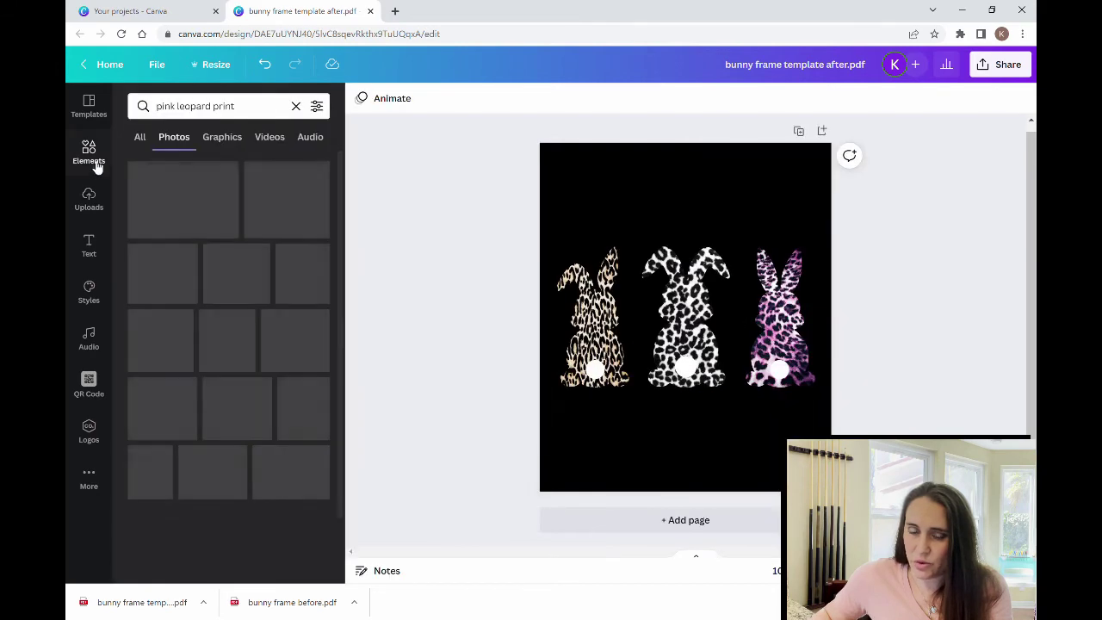
{"action": "left_click", "coordinate": [260, 112]}
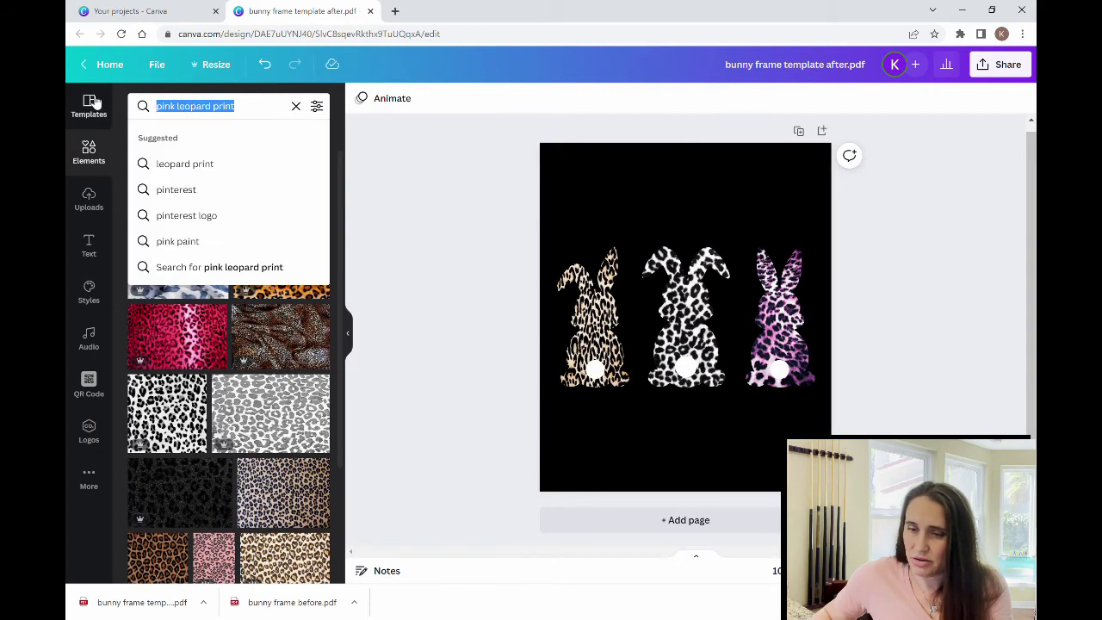
{"action": "type", "text": "puff"}
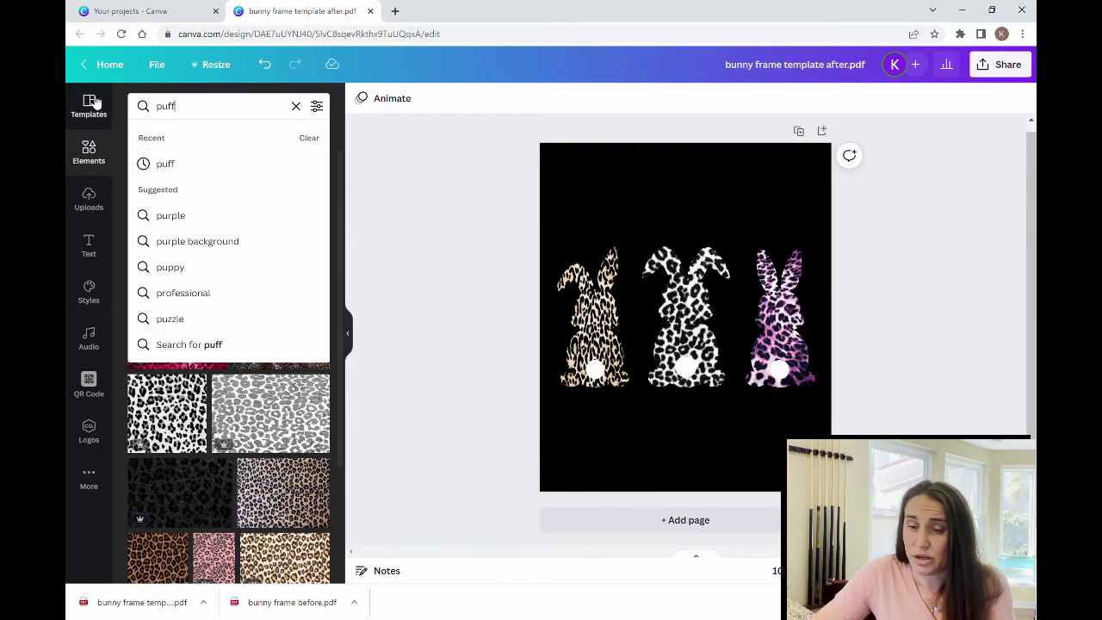
{"action": "key", "text": "Return"}
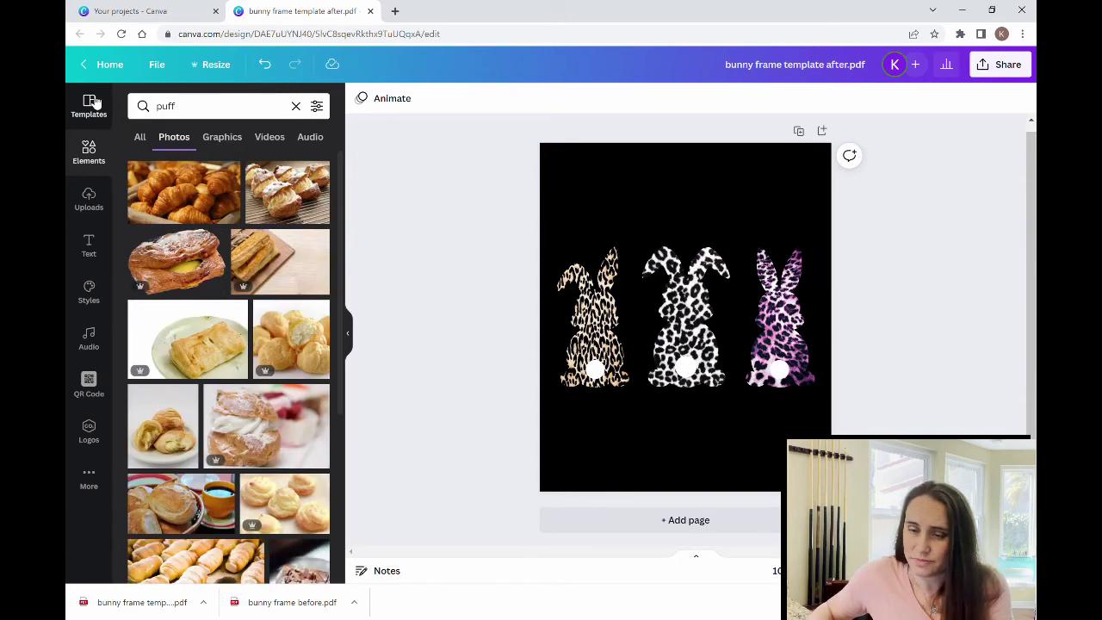
{"action": "left_click", "coordinate": [231, 145]}
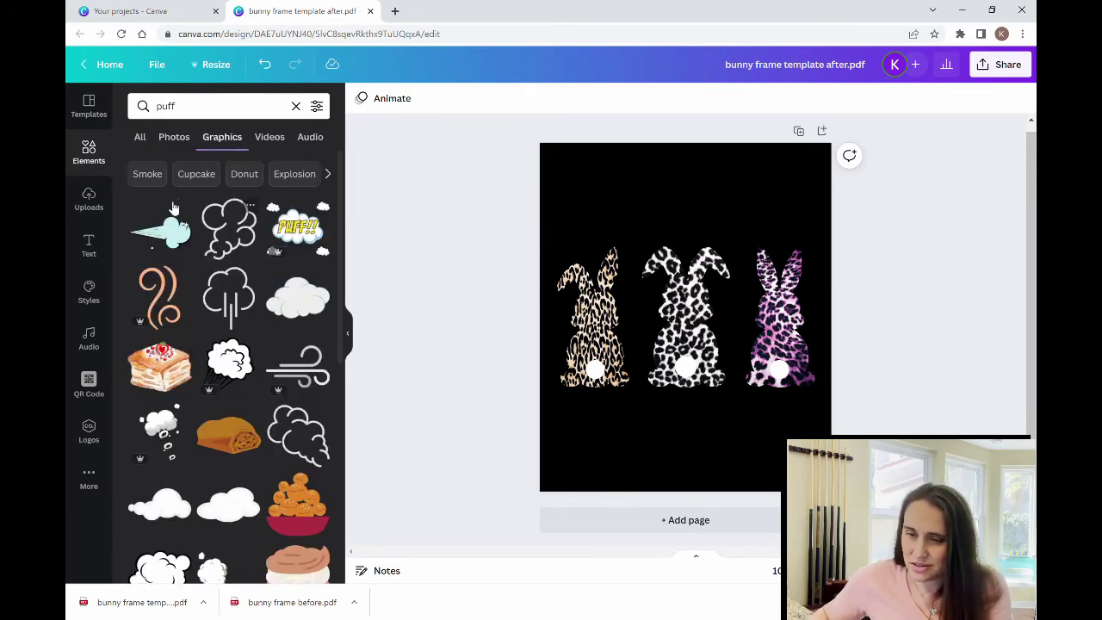
Step: Open all Magic Recommendations for the fluffy white cloud puff graphic, and delete the puff placed on the page
{"action": "scroll", "coordinate": [260, 304], "scroll_direction": "down", "scroll_amount": 5}
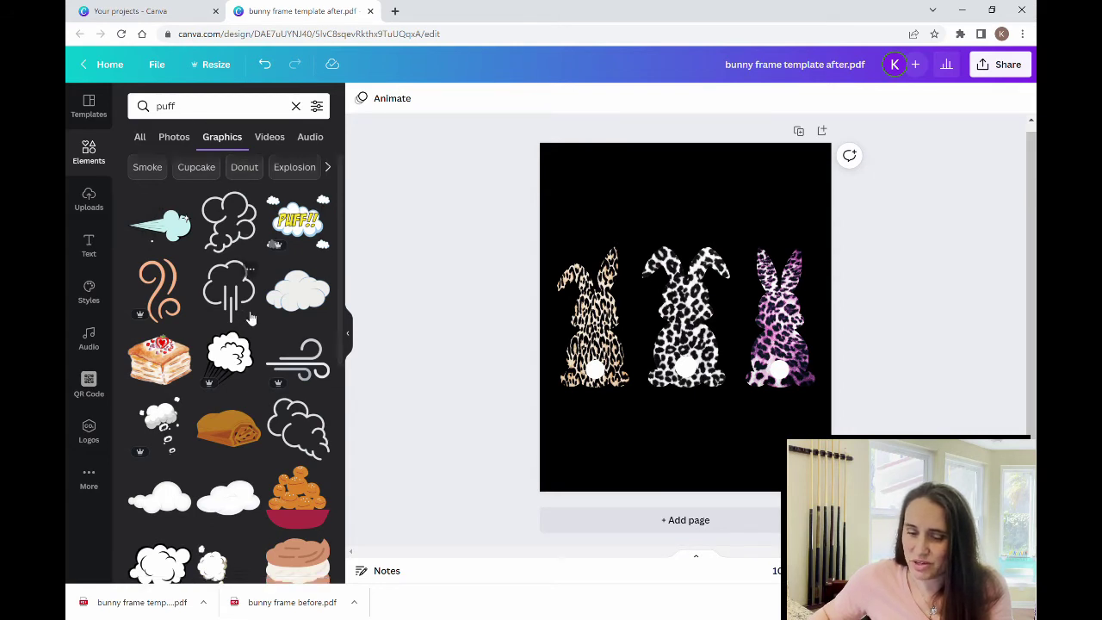
{"action": "scroll", "coordinate": [259, 304], "scroll_direction": "down", "scroll_amount": 3}
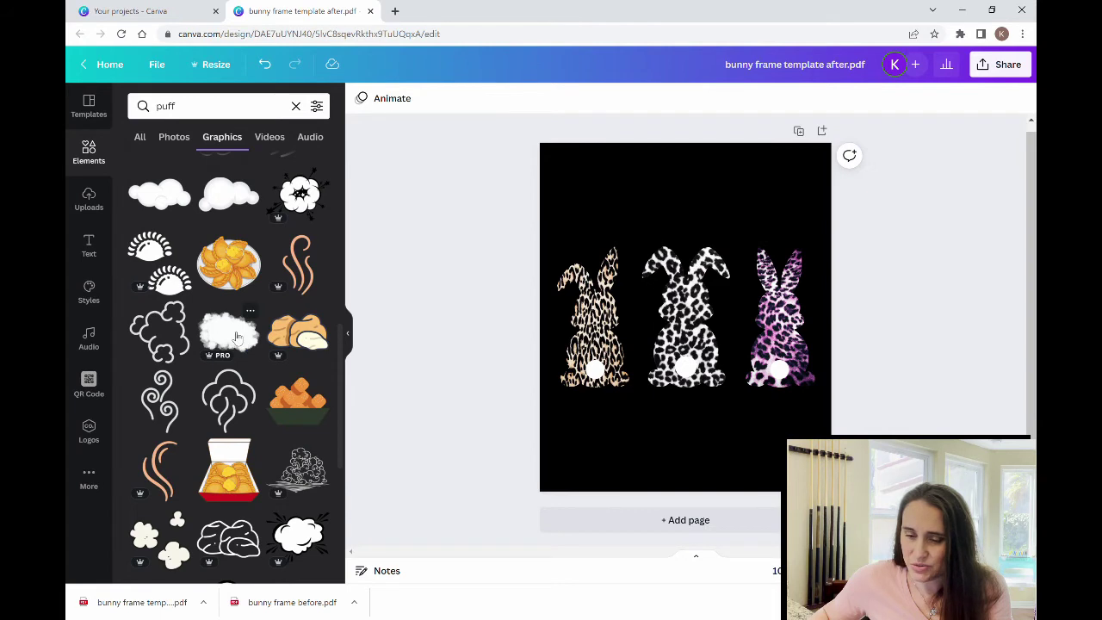
{"action": "left_click", "coordinate": [239, 334]}
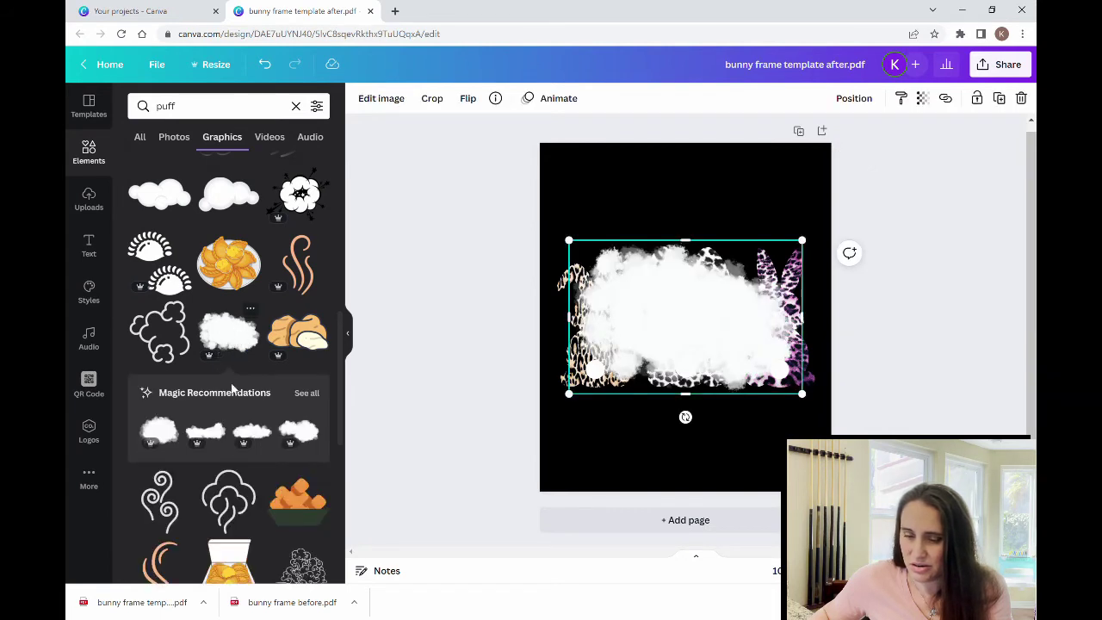
{"action": "left_click", "coordinate": [307, 394]}
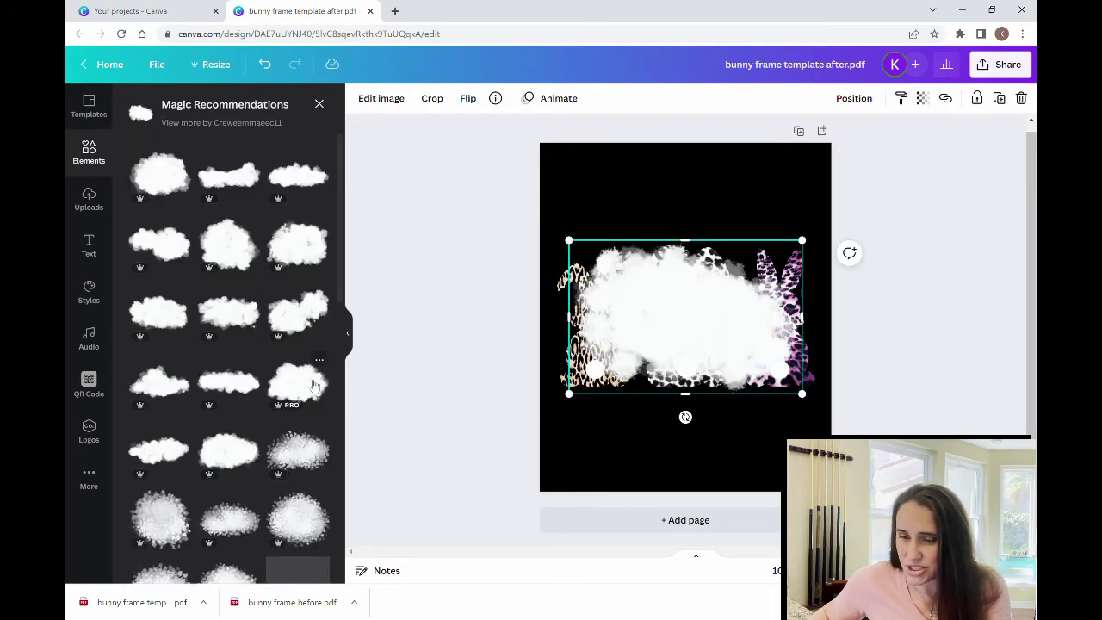
{"action": "key", "text": "Delete"}
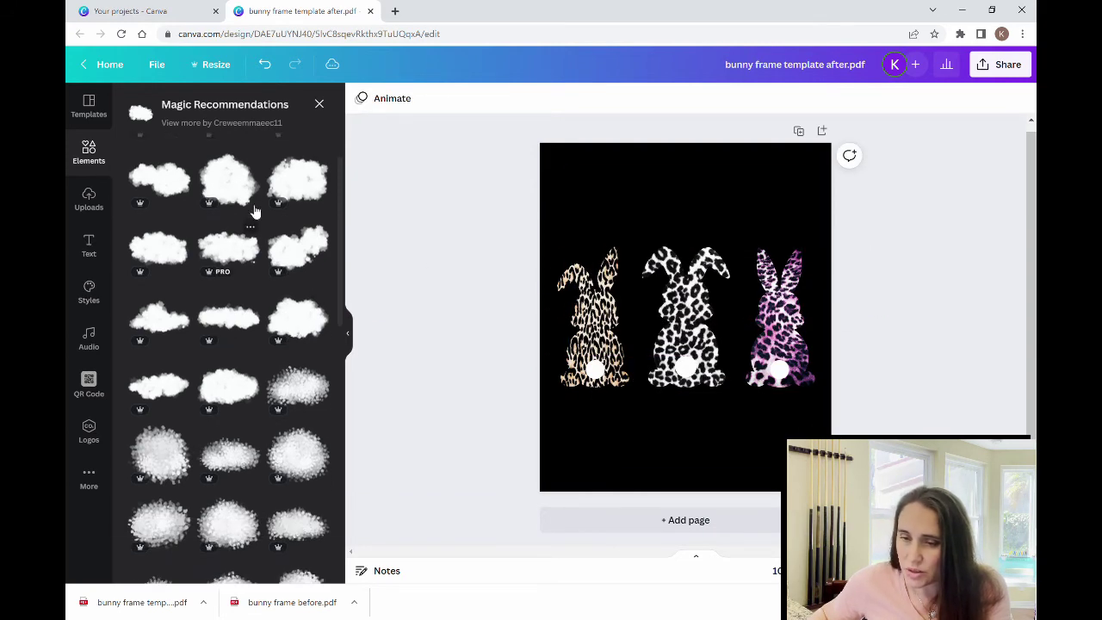
Step: Cover the tails of all three bunnies with small, tail-sized copies of the rounded white cloud puff
{"action": "left_click", "coordinate": [230, 185]}
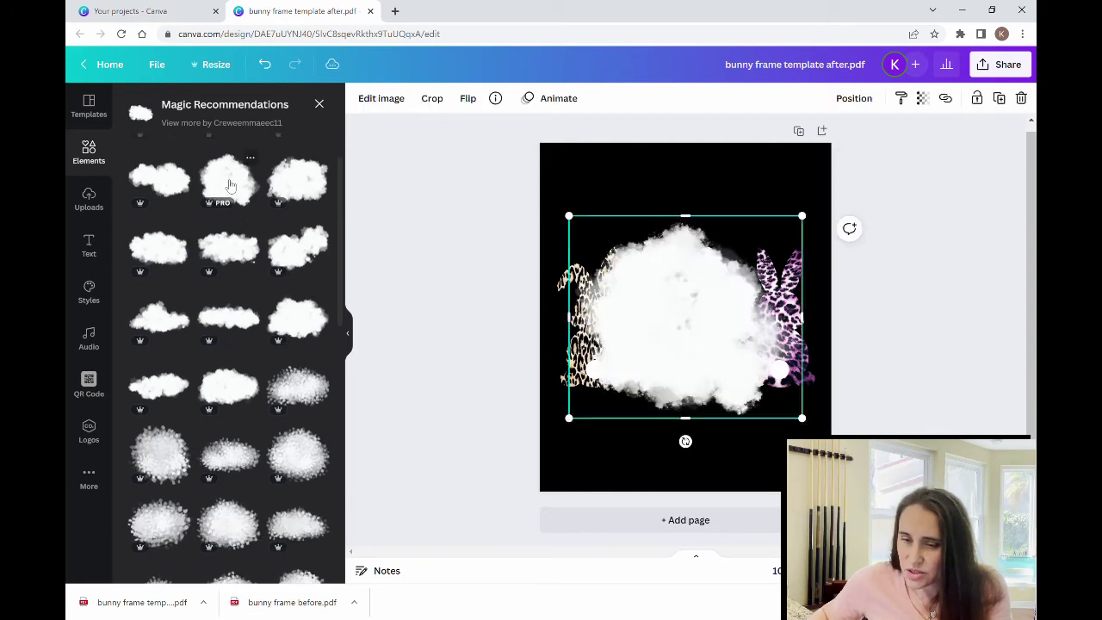
{"action": "left_click_drag", "start_coordinate": [810, 226], "coordinate": [601, 384]}
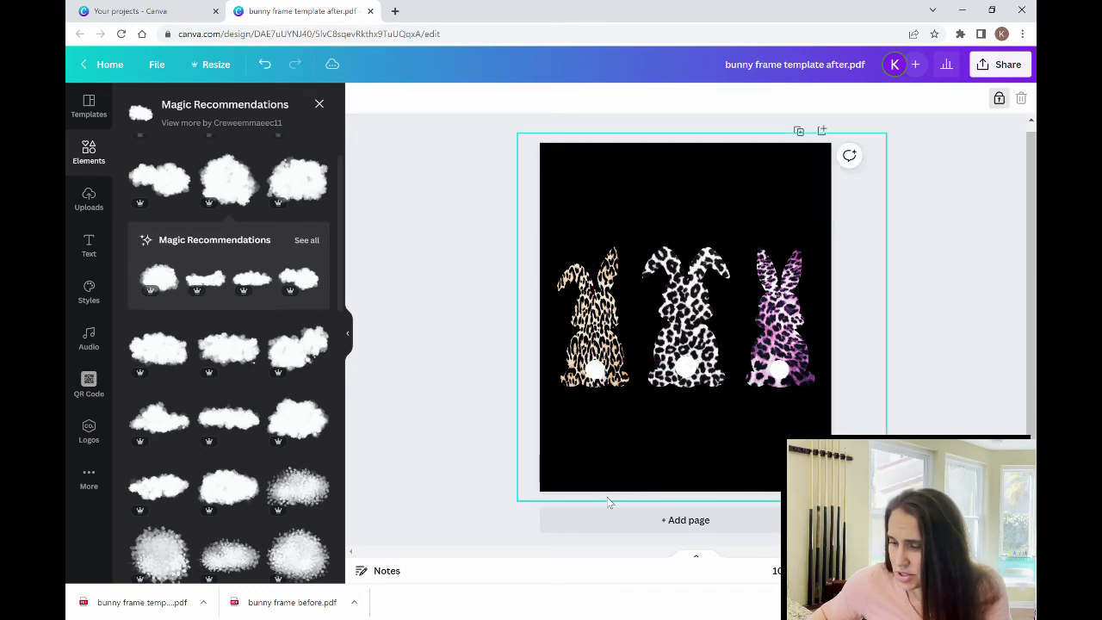
{"action": "left_click", "coordinate": [594, 371]}
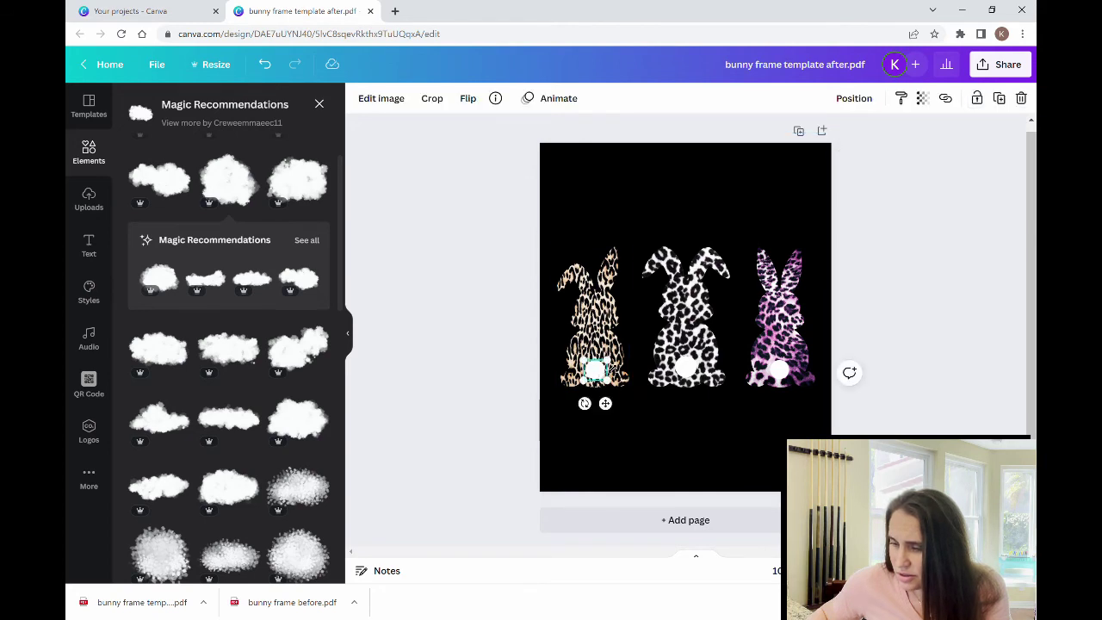
{"action": "left_click_drag", "start_coordinate": [613, 370], "coordinate": [598, 373]}
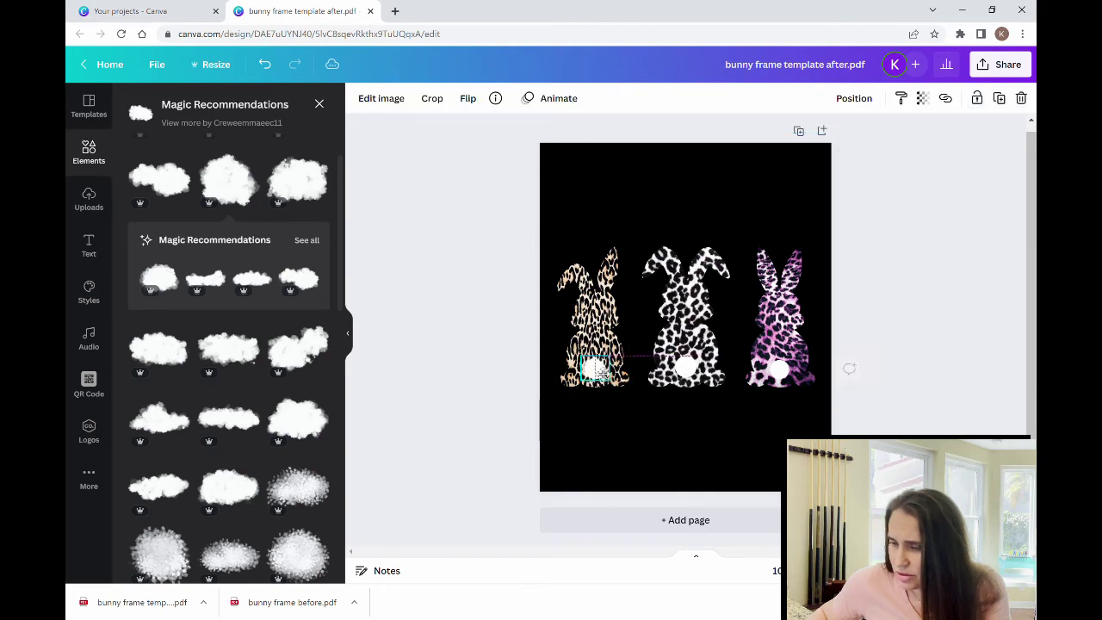
{"action": "left_click", "coordinate": [625, 467]}
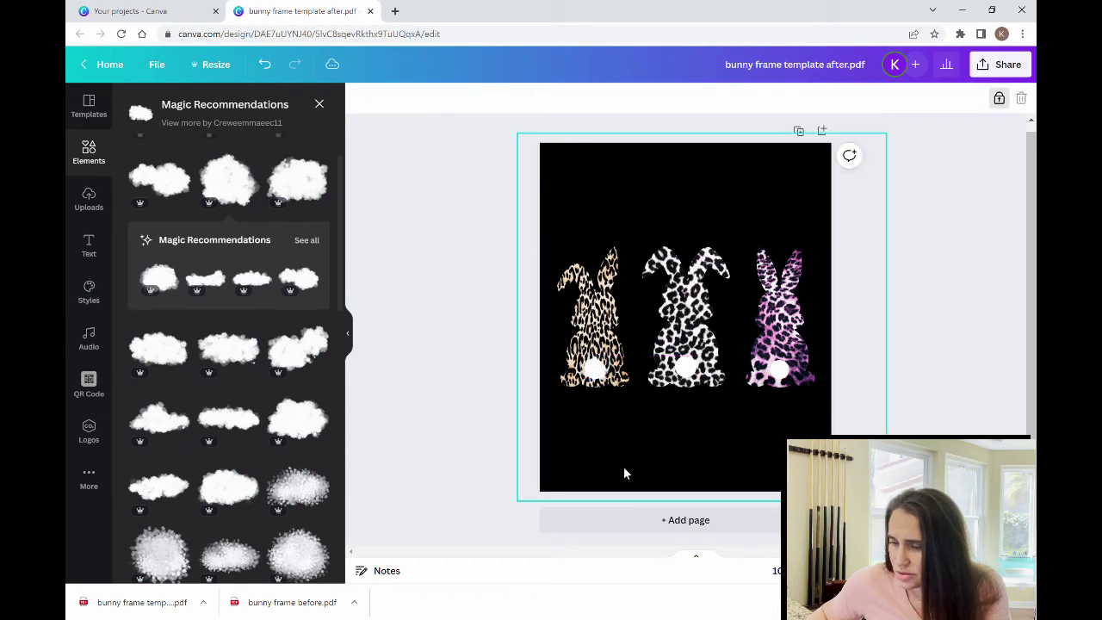
{"action": "left_click", "coordinate": [596, 372]}
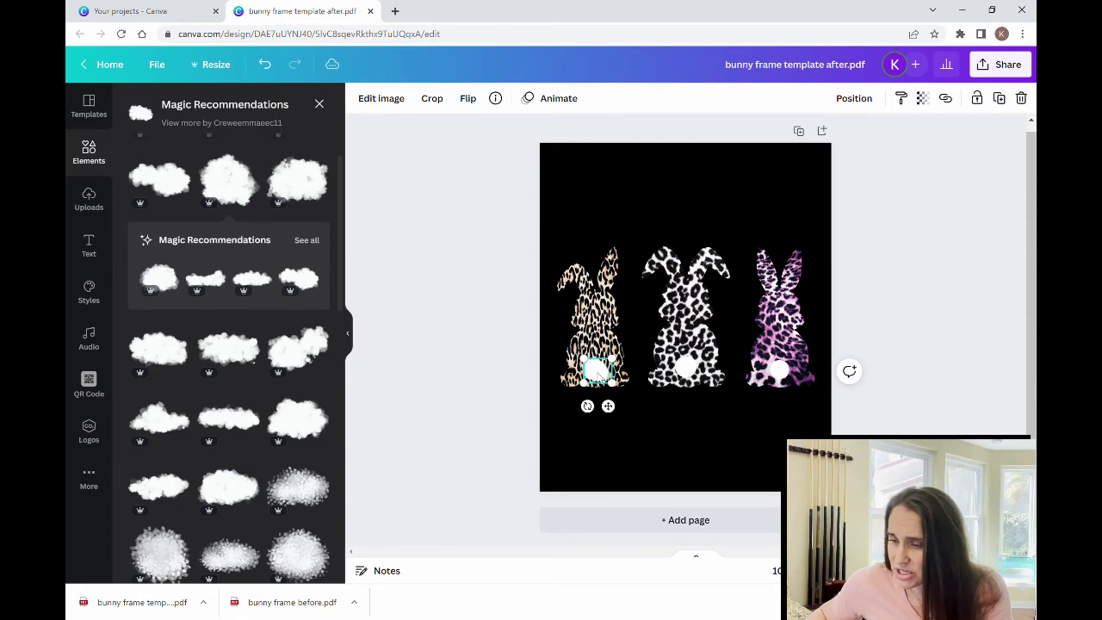
{"action": "left_click_drag", "start_coordinate": [596, 372], "coordinate": [778, 372]}
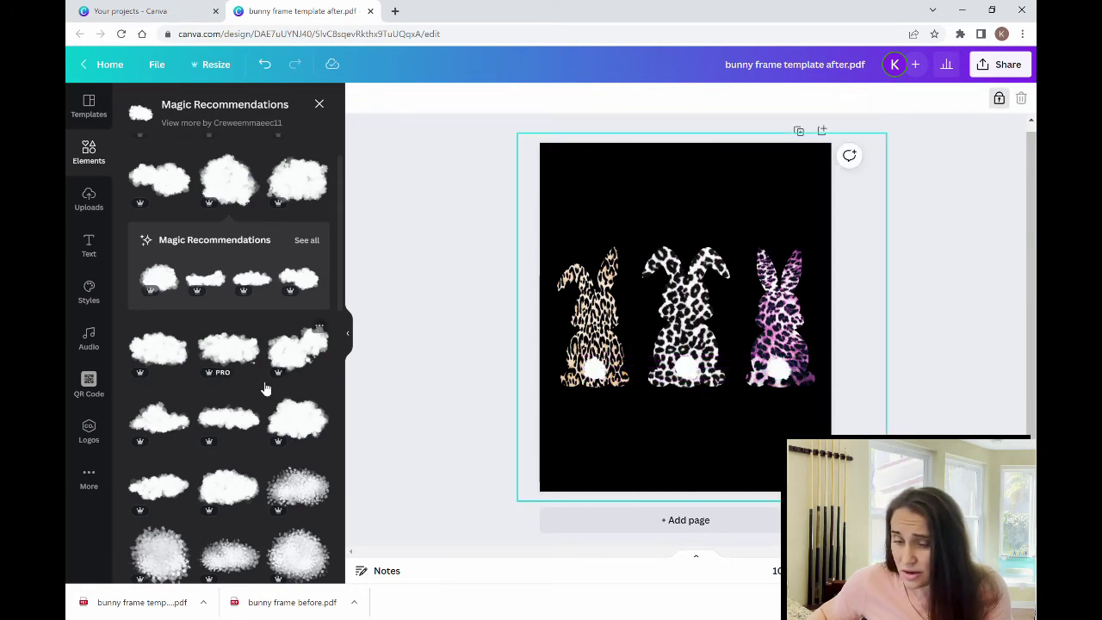
Step: Add the round speckled white puff from the recommendations, shrinking and fitting it over the left bunny's tail
{"action": "scroll", "coordinate": [246, 369], "scroll_direction": "down", "scroll_amount": 1}
{"action": "scroll", "coordinate": [245, 368], "scroll_direction": "down", "scroll_amount": 1}
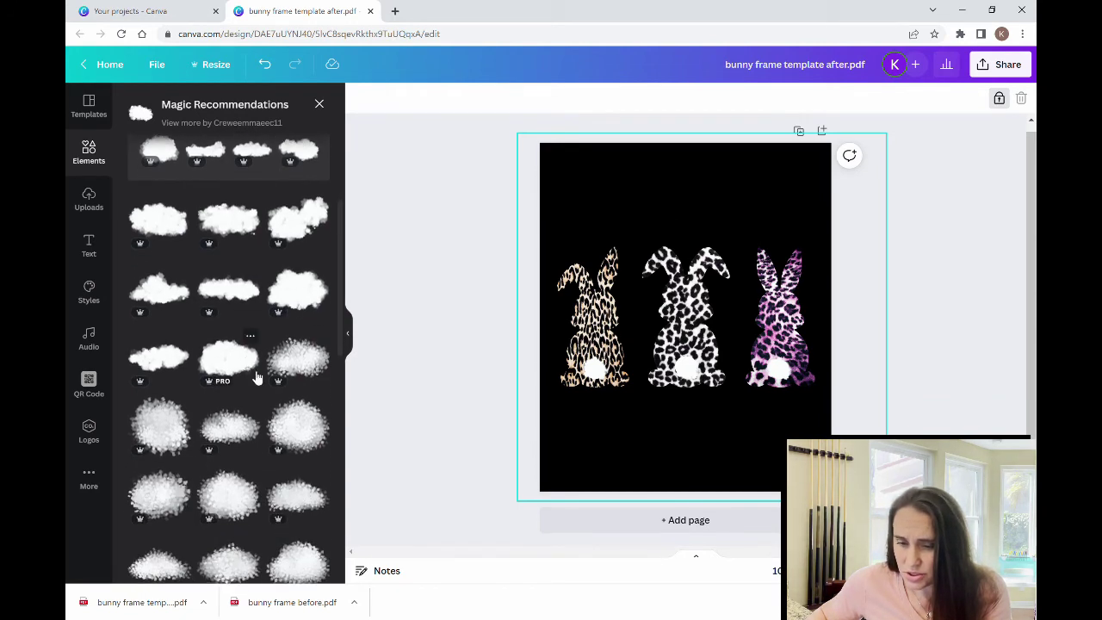
{"action": "left_click", "coordinate": [309, 426]}
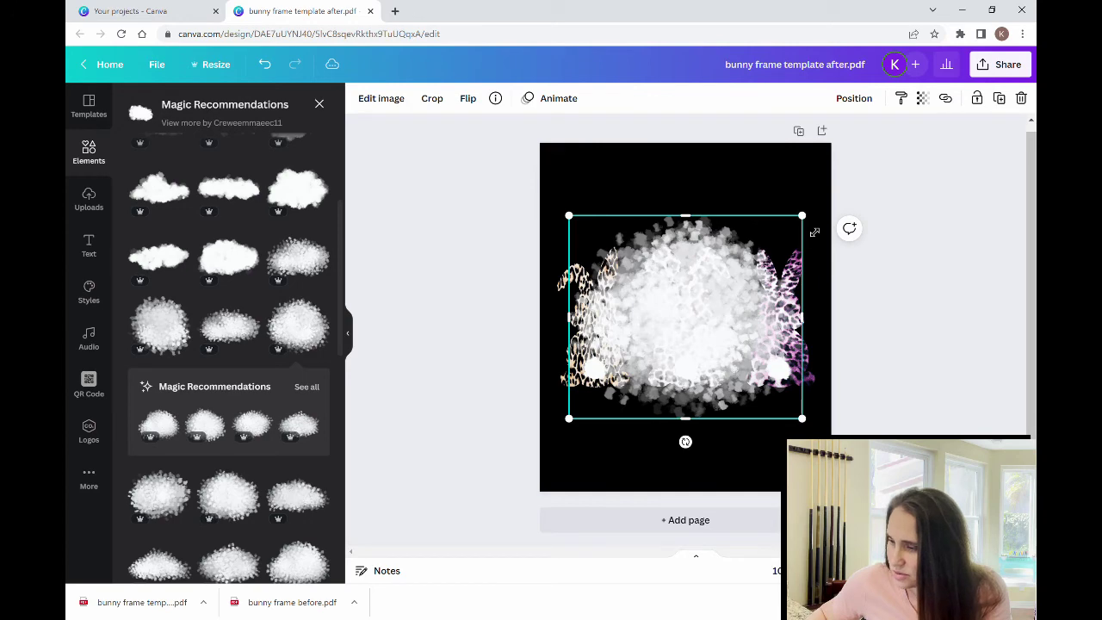
{"action": "left_click_drag", "start_coordinate": [803, 217], "coordinate": [601, 371]}
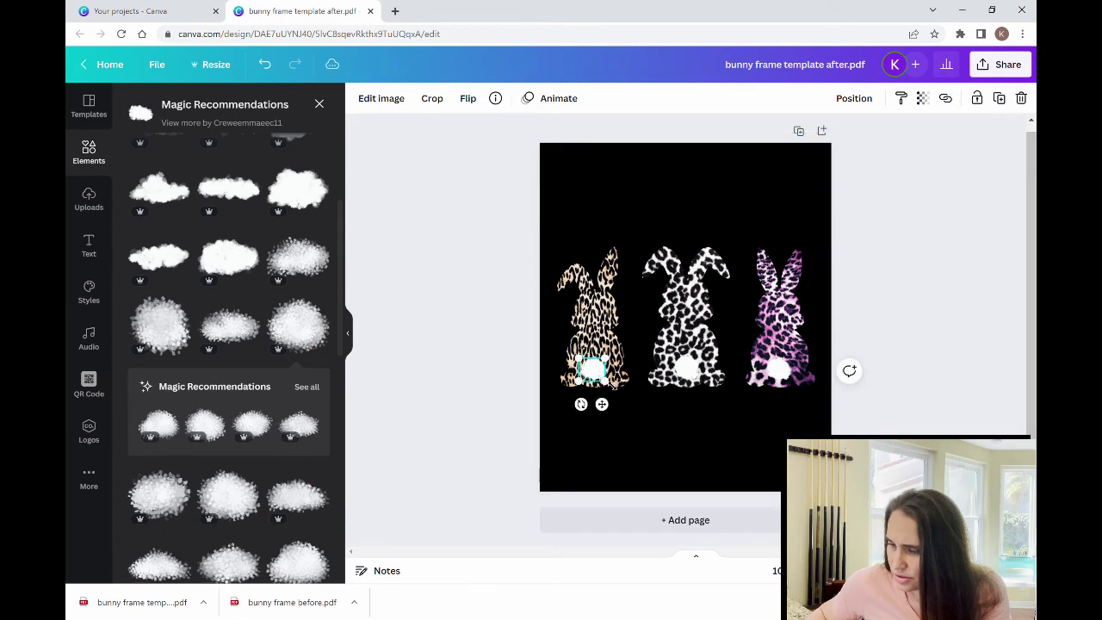
{"action": "left_click_drag", "start_coordinate": [614, 386], "coordinate": [606, 374]}
{"action": "left_click", "coordinate": [648, 466]}
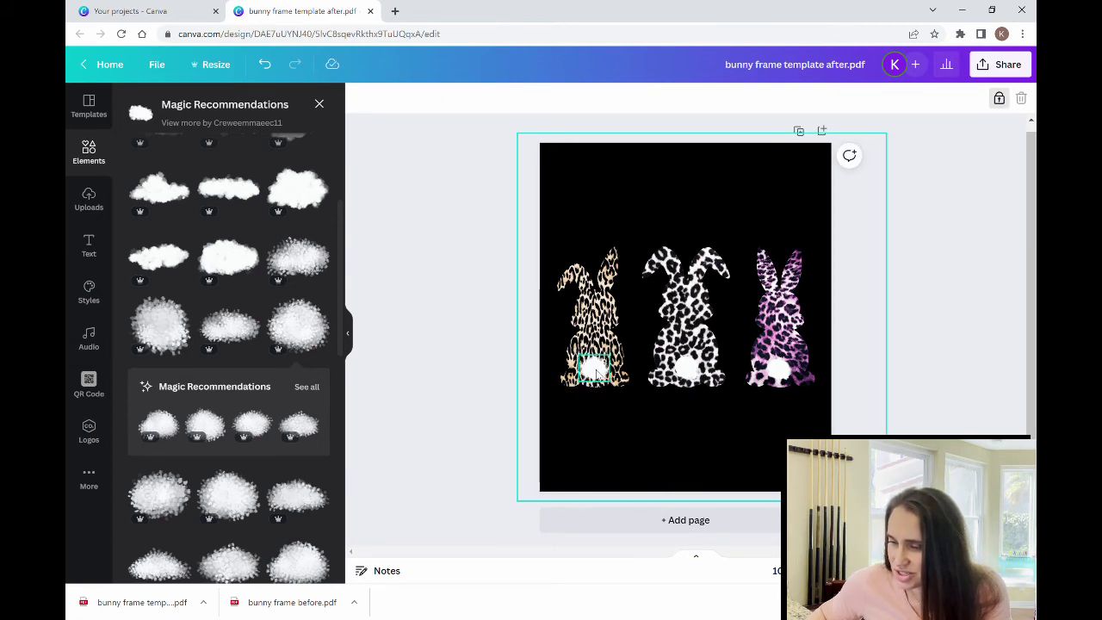
{"action": "left_click", "coordinate": [597, 372]}
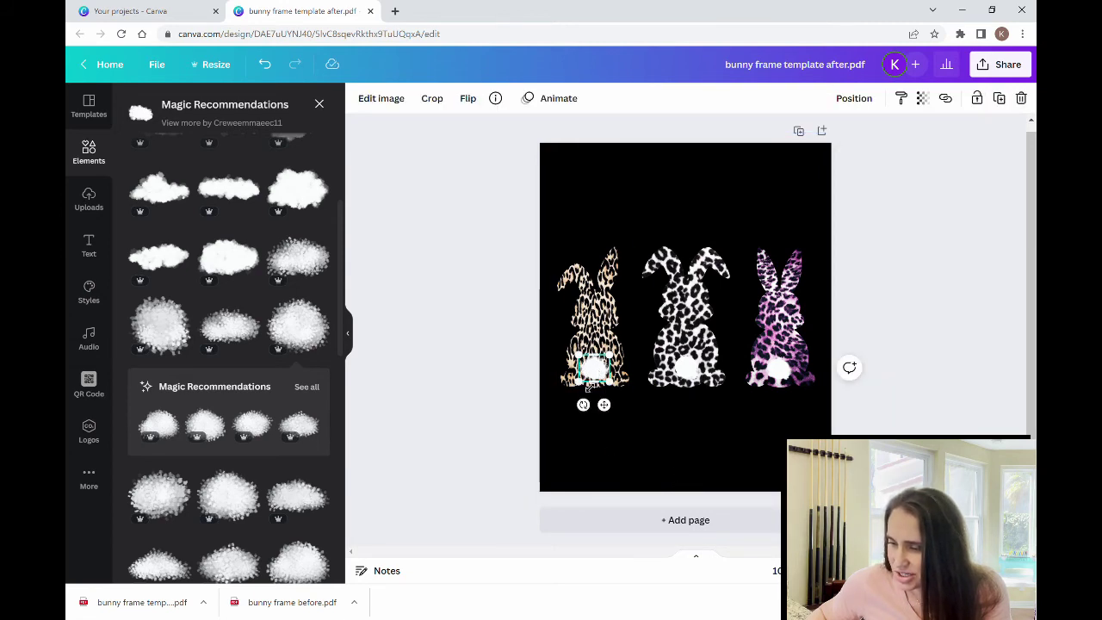
{"action": "left_click", "coordinate": [635, 443]}
{"action": "left_click", "coordinate": [596, 378]}
{"action": "left_click_drag", "start_coordinate": [596, 376], "coordinate": [603, 376]}
{"action": "left_click", "coordinate": [605, 431]}
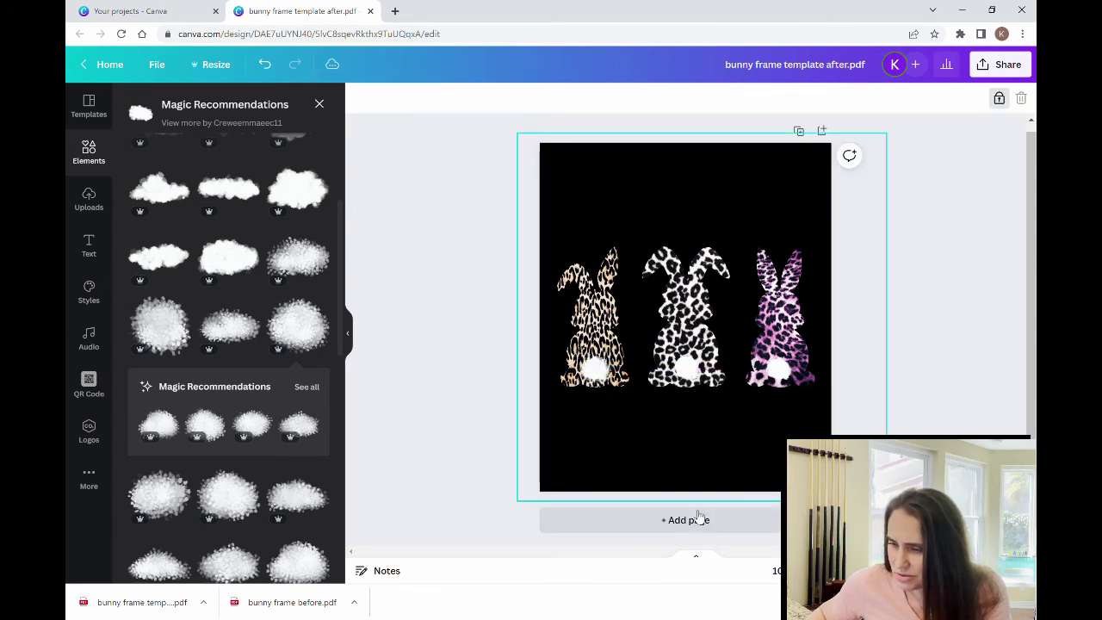
Step: Duplicate the speckled puff from the left bunny's tail onto the tails of the right and middle bunnies
{"action": "left_click", "coordinate": [598, 372]}
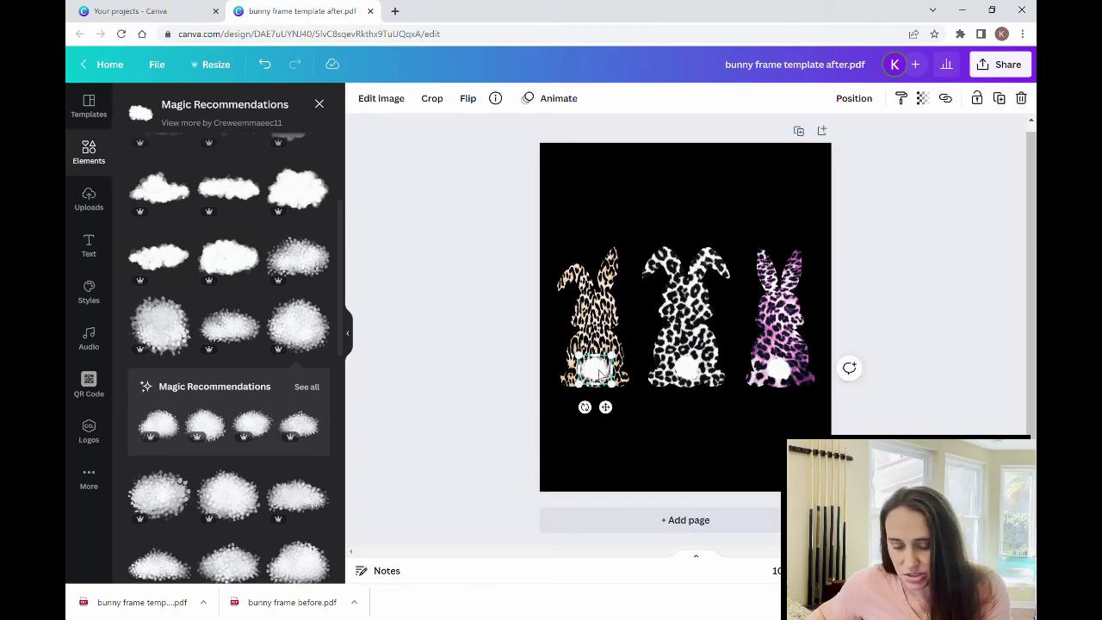
{"action": "key", "text": "ctrl+d"}
{"action": "left_click_drag", "start_coordinate": [600, 372], "coordinate": [788, 372]}
{"action": "left_click", "coordinate": [601, 372]}
{"action": "key", "text": "ctrl+d"}
{"action": "left_click", "coordinate": [935, 398]}
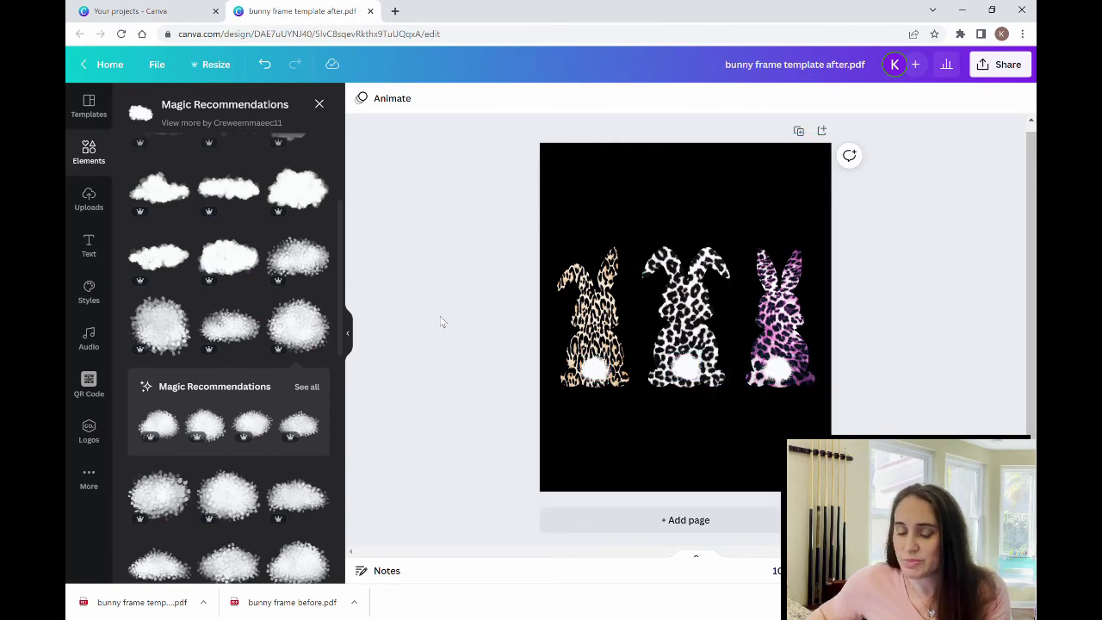
Step: Add a text box and move it to the black area above the middle bunny
{"action": "left_click", "coordinate": [349, 336]}
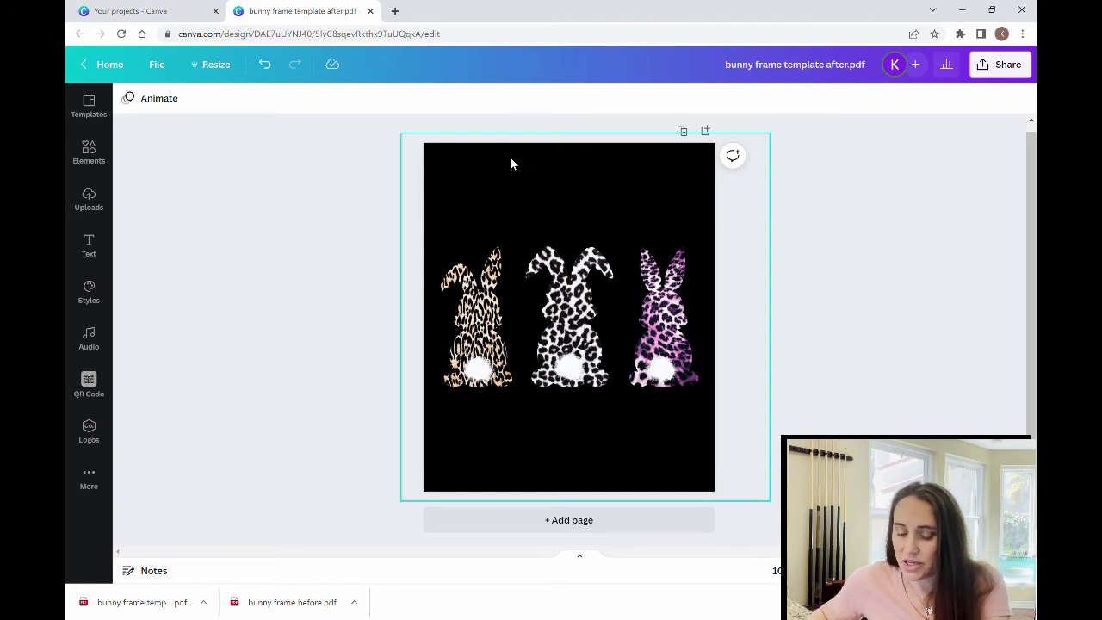
{"action": "key", "text": "t"}
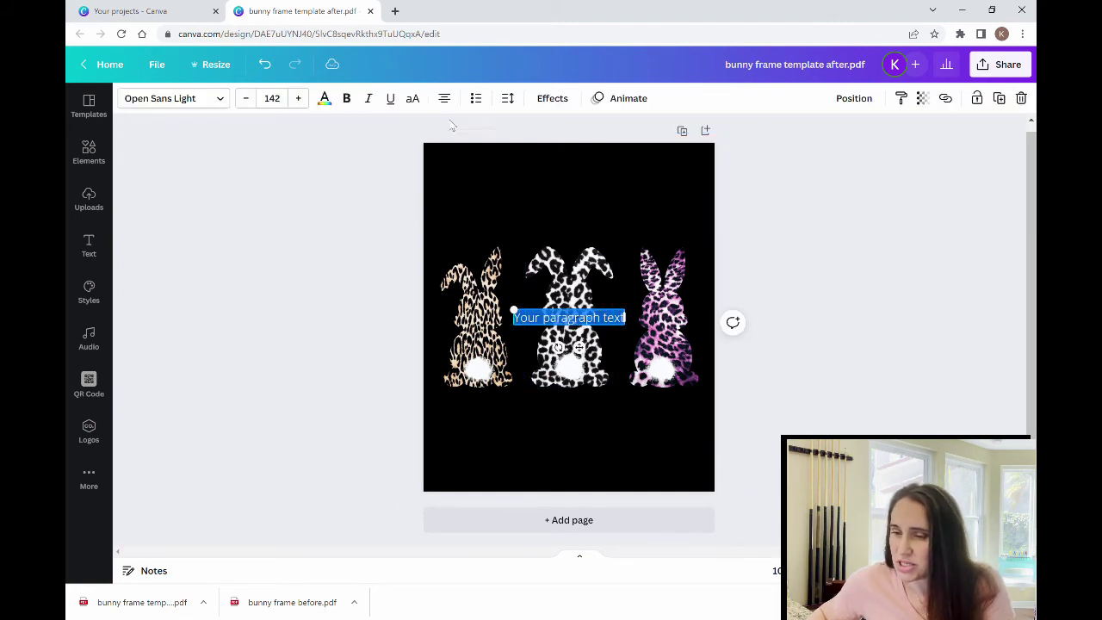
{"action": "left_click", "coordinate": [324, 98]}
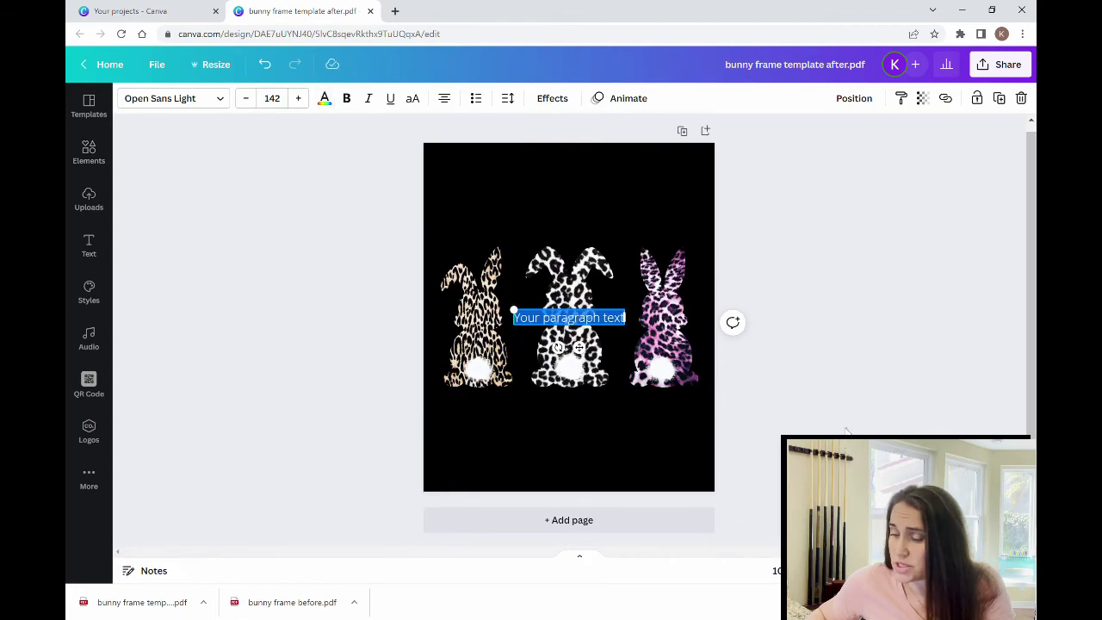
{"action": "key", "text": "Escape"}
{"action": "left_click_drag", "start_coordinate": [569, 318], "coordinate": [572, 186]}
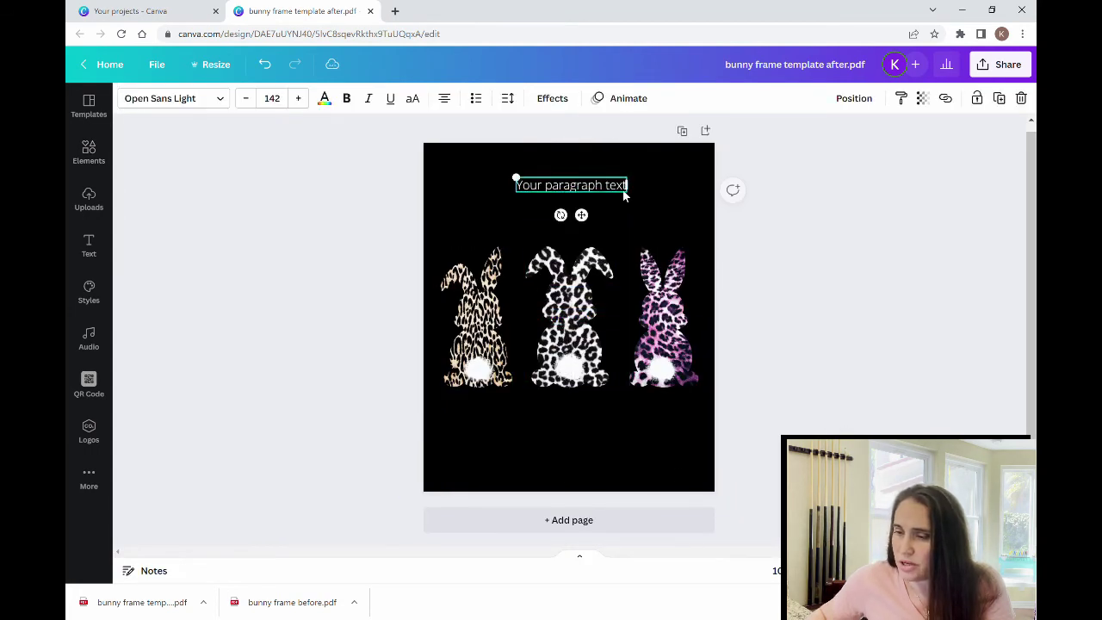
Step: Replace the placeholder text with "Happy Easter", enlarge it to size 396 and reposition it above the bunnies
{"action": "double_click", "coordinate": [627, 188]}
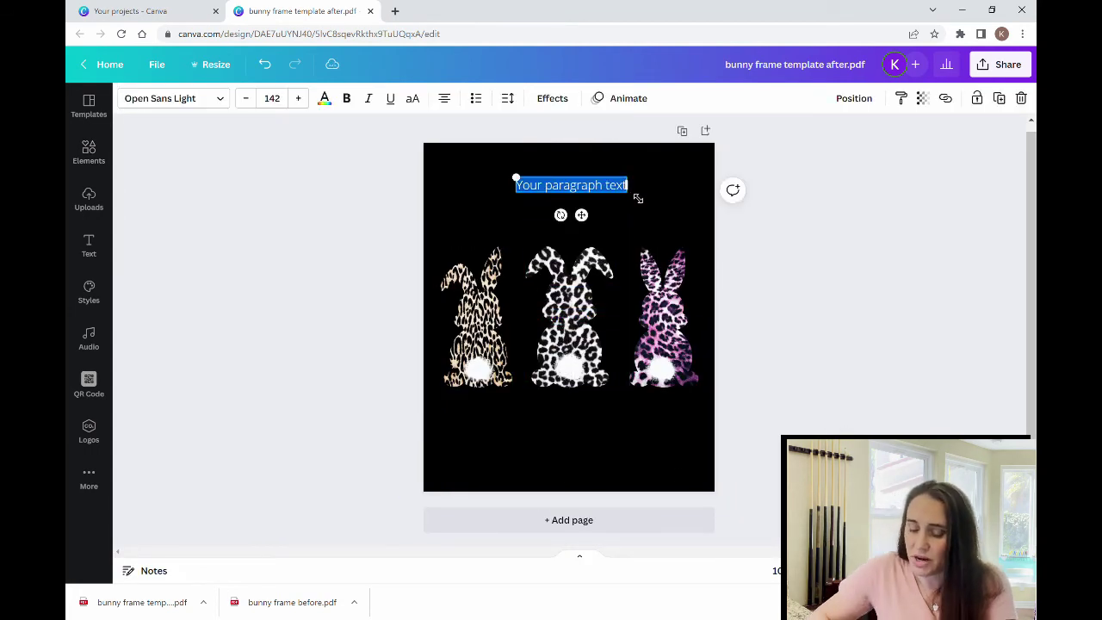
{"action": "type", "text": "Happy Easter"}
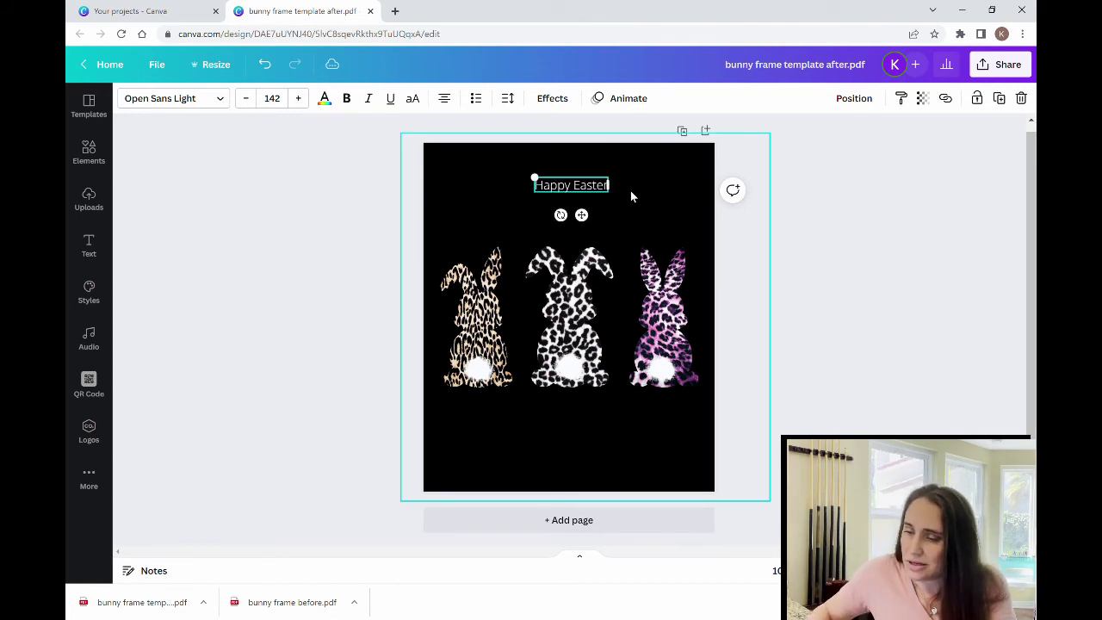
{"action": "key", "text": "Escape"}
{"action": "left_click_drag", "start_coordinate": [609, 193], "coordinate": [731, 276]}
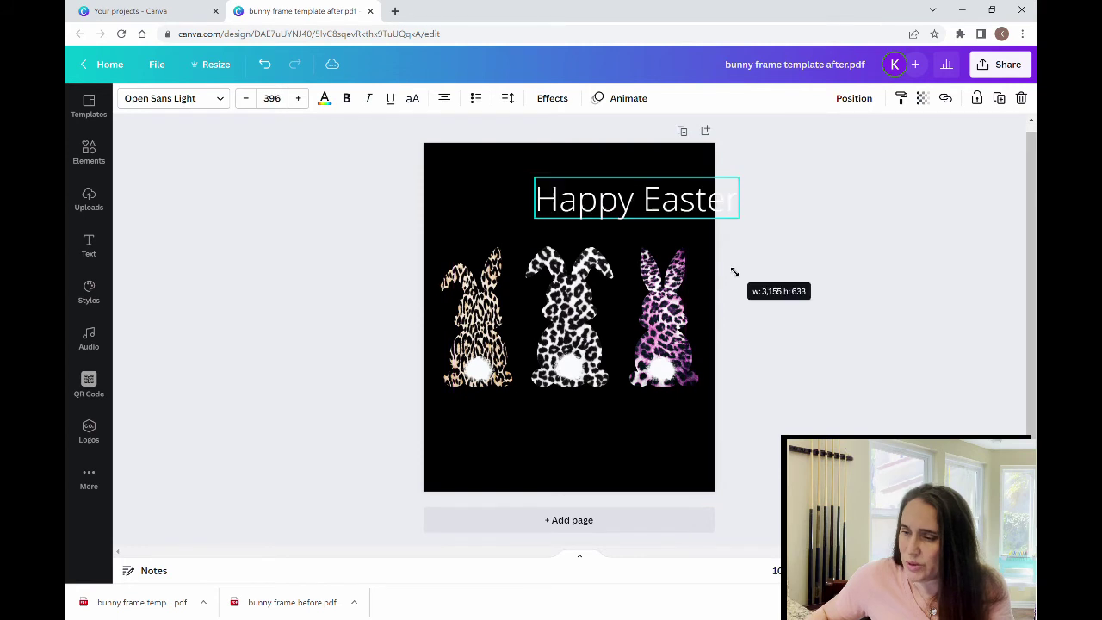
{"action": "left_click", "coordinate": [706, 234]}
{"action": "left_click_drag", "start_coordinate": [676, 203], "coordinate": [614, 199]}
{"action": "left_click", "coordinate": [799, 295]}
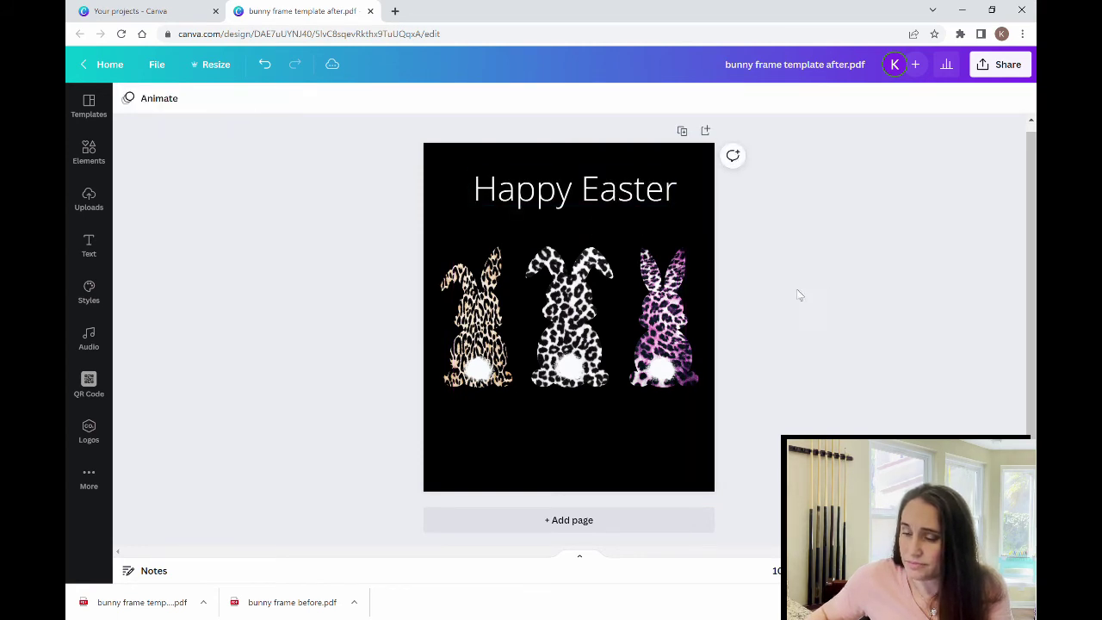
Step: Select the Happy Easter text and search its font choices for script
{"action": "left_click", "coordinate": [525, 189]}
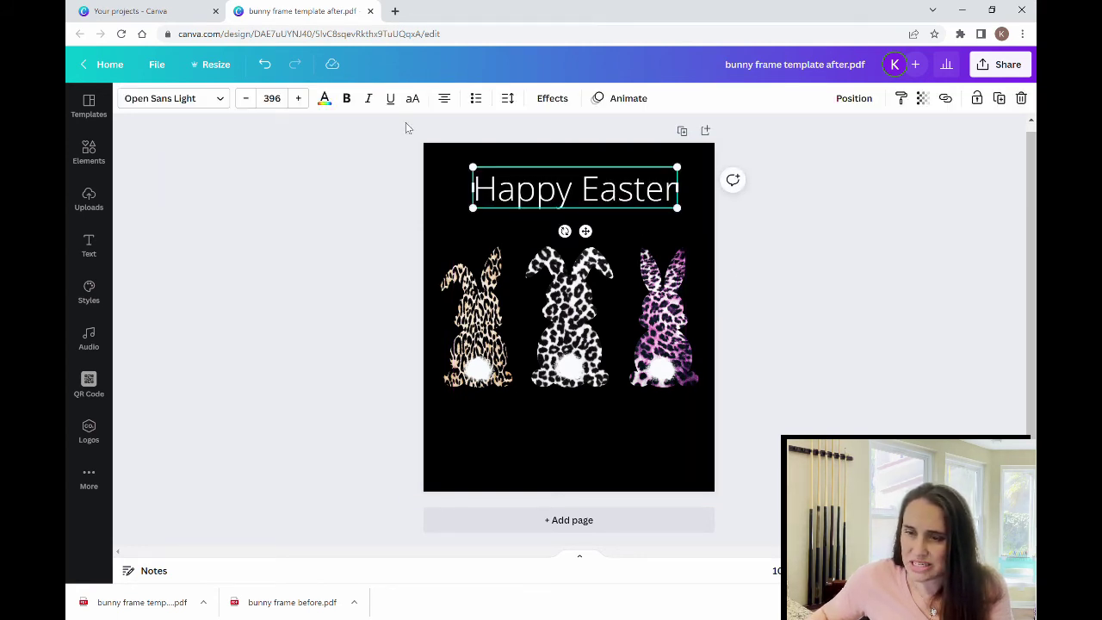
{"action": "left_click", "coordinate": [172, 98]}
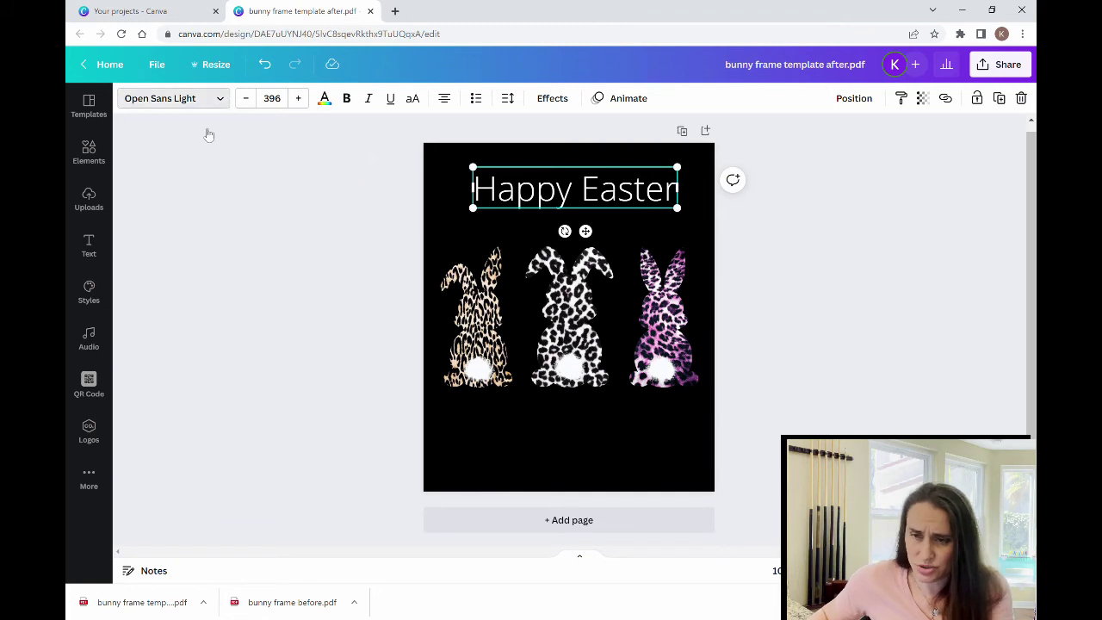
{"action": "left_click", "coordinate": [253, 109]}
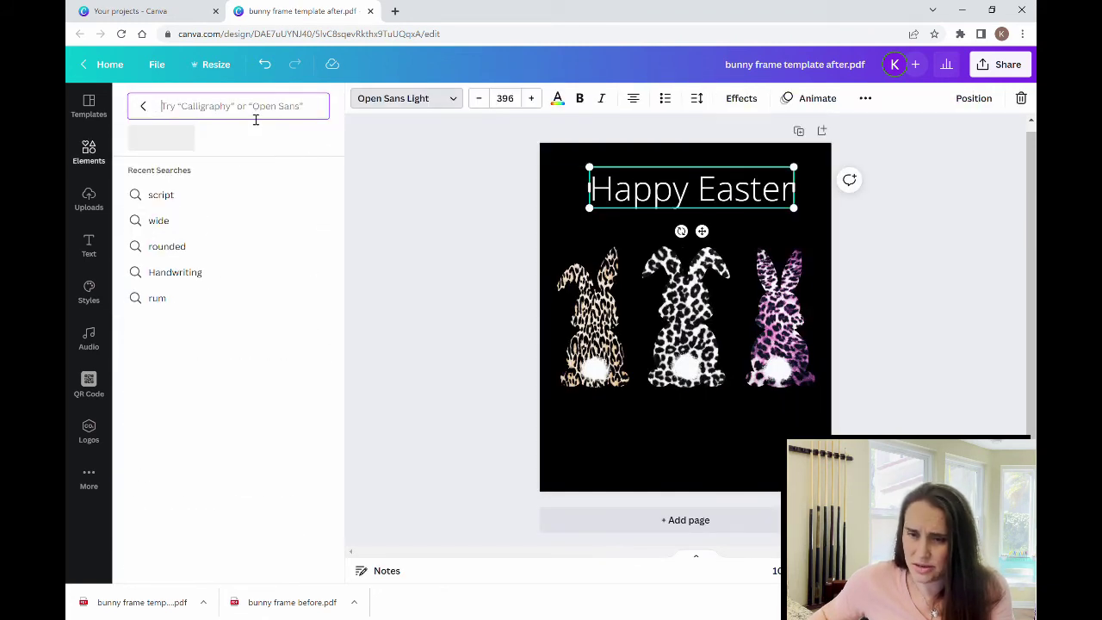
{"action": "left_click", "coordinate": [168, 195]}
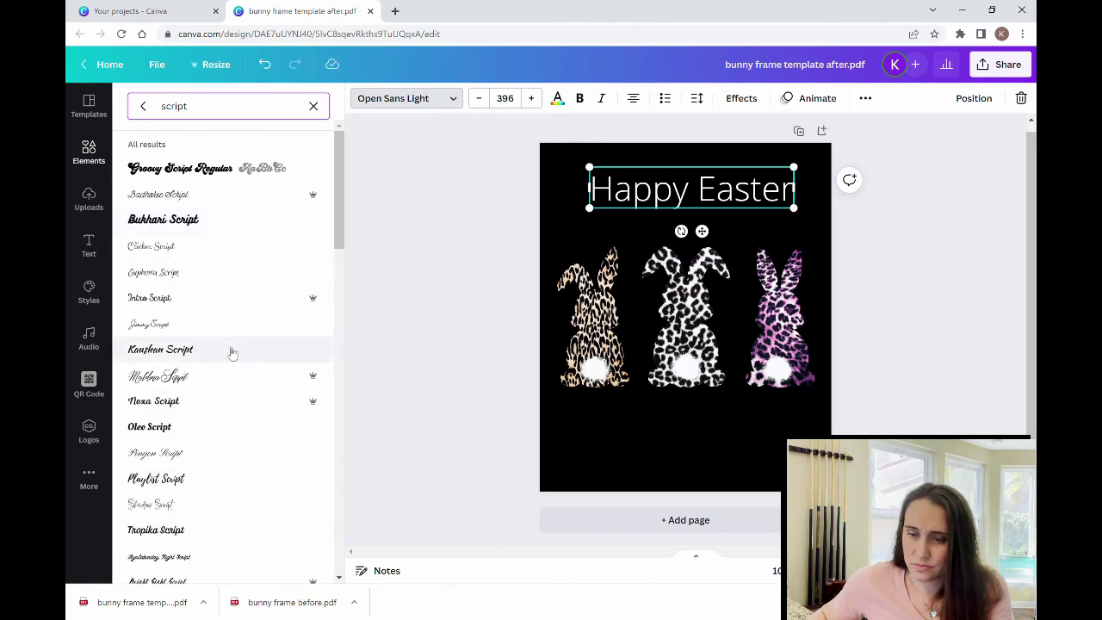
Step: Try several script fonts on the Happy Easter text, including Intro Script, Kaushan Script and Pinyon Script
{"action": "left_click", "coordinate": [184, 300]}
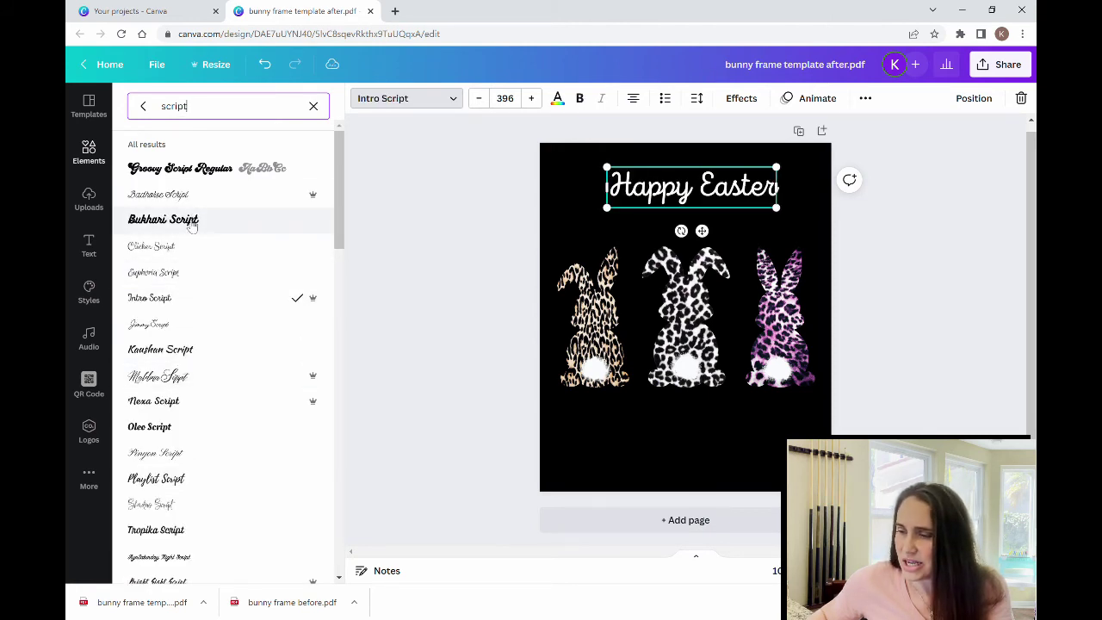
{"action": "left_click", "coordinate": [183, 348]}
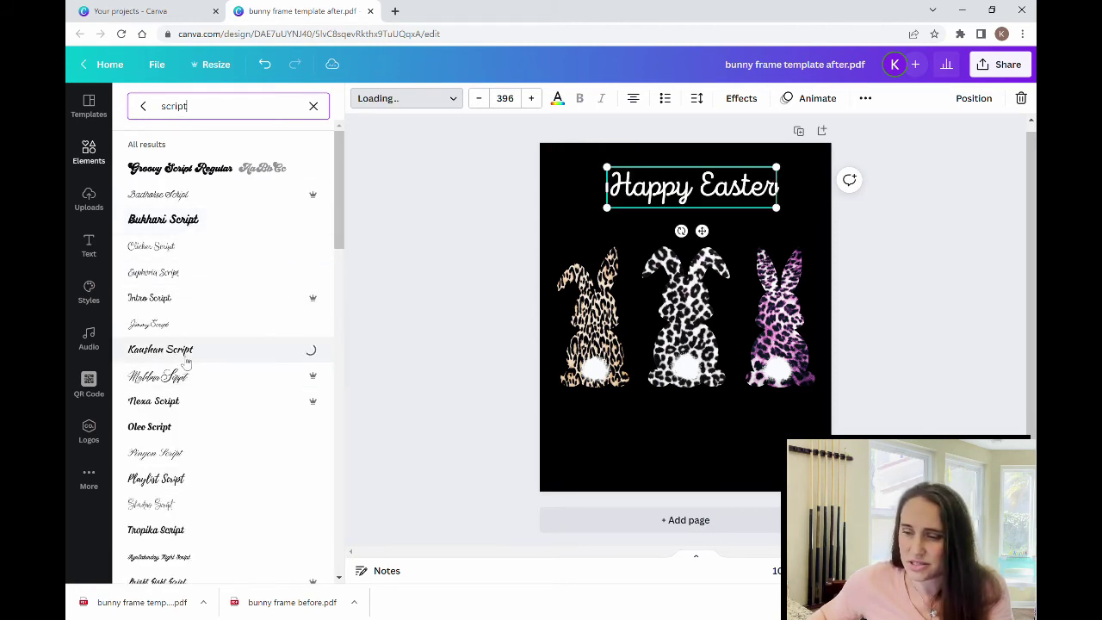
{"action": "left_click", "coordinate": [172, 426]}
{"action": "left_click", "coordinate": [175, 457]}
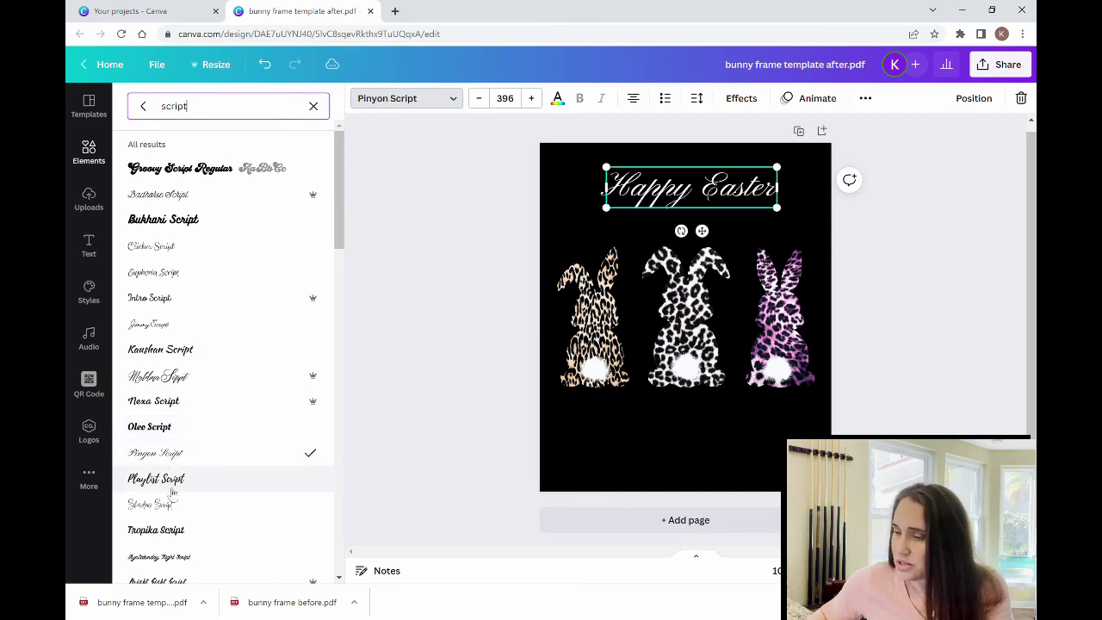
{"action": "left_click", "coordinate": [164, 508]}
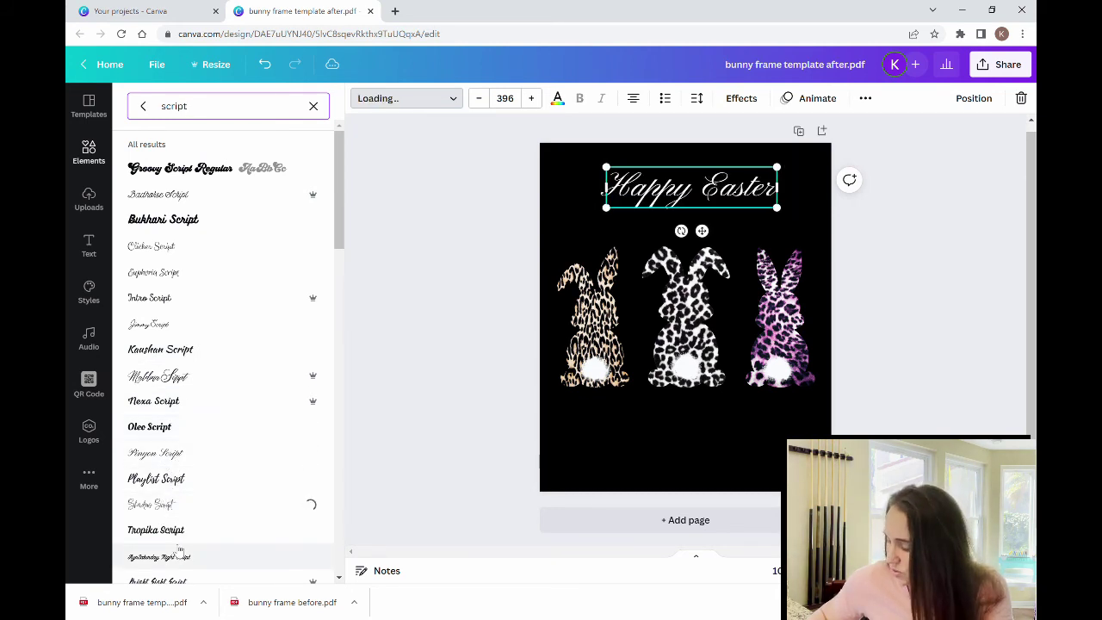
{"action": "left_click", "coordinate": [173, 557]}
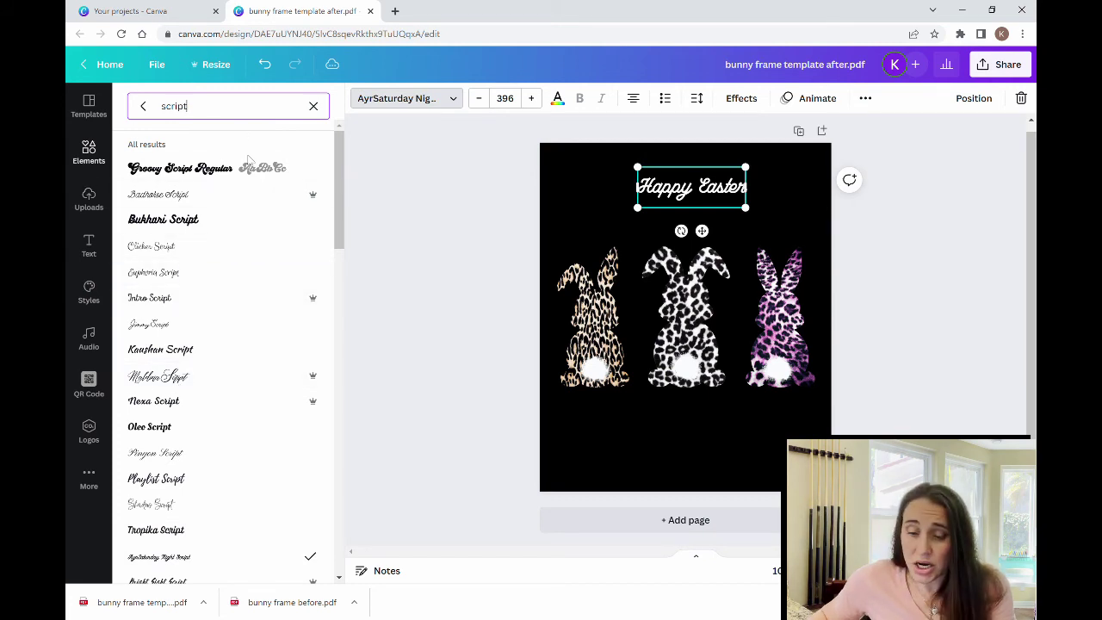
Step: Search the fonts for "vintage goods" and apply Vintage Goods to the Happy Easter text
{"action": "double_click", "coordinate": [223, 116]}
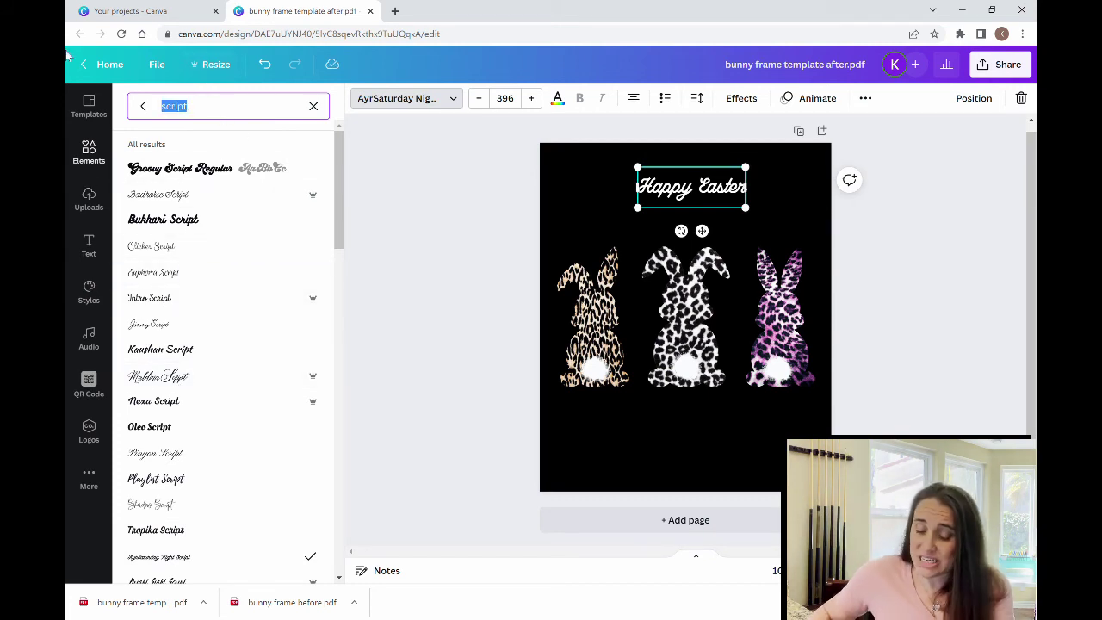
{"action": "type", "text": "vintag"}
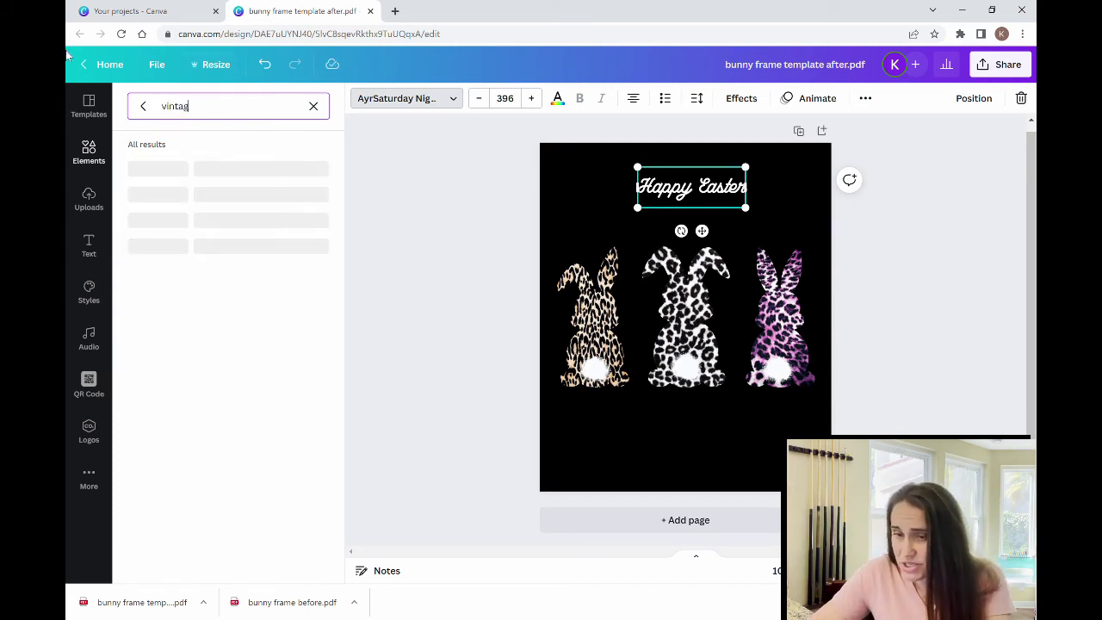
{"action": "type", "text": "e"}
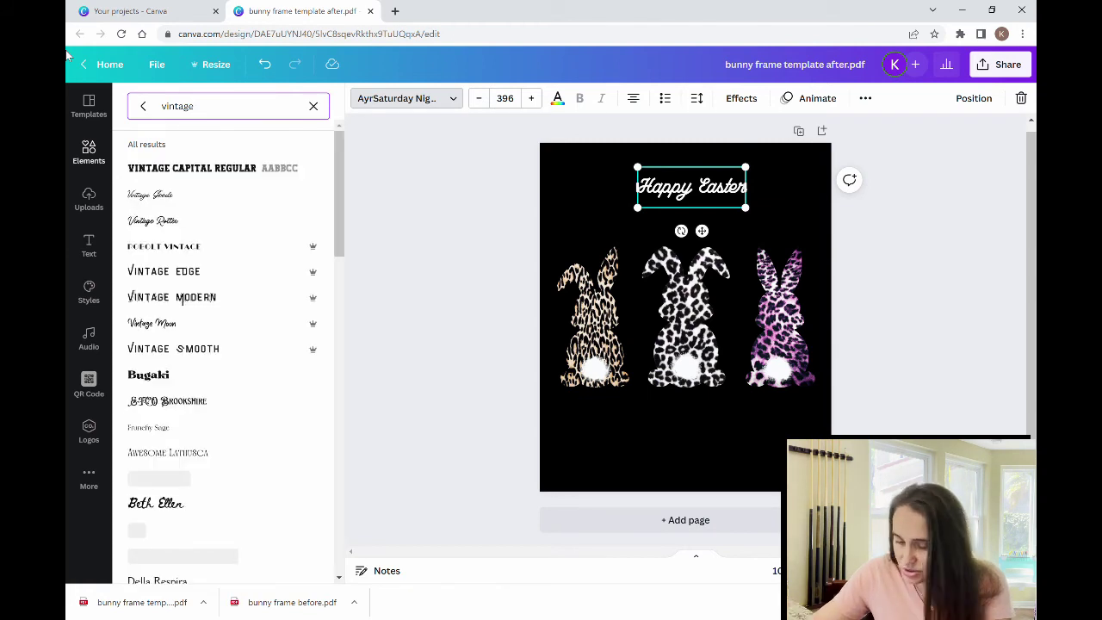
{"action": "type", "text": " goods"}
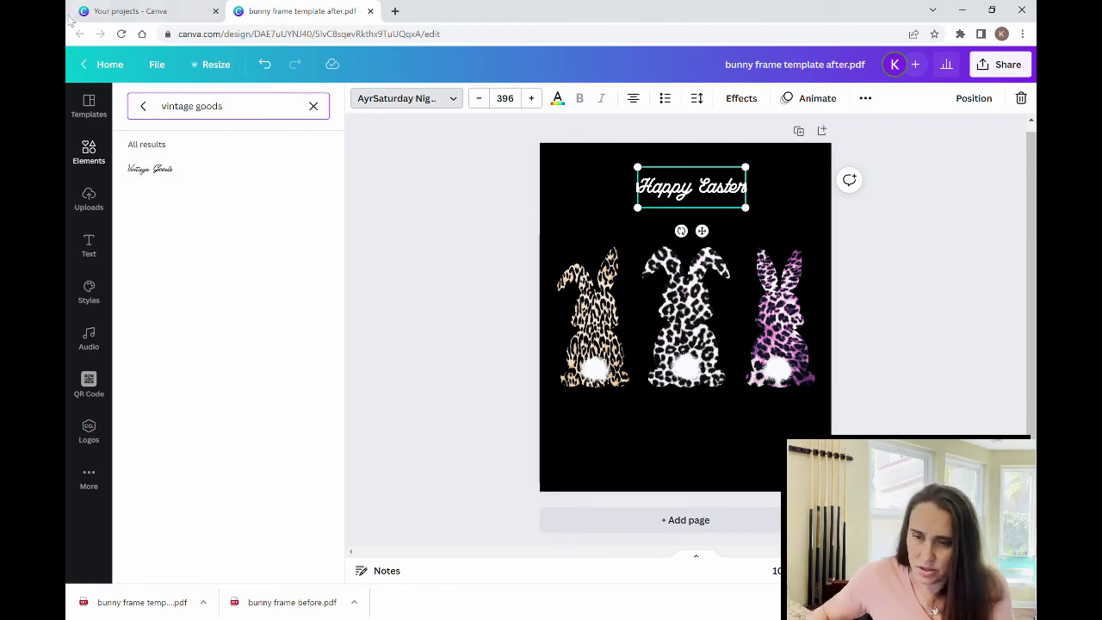
{"action": "left_click", "coordinate": [159, 177]}
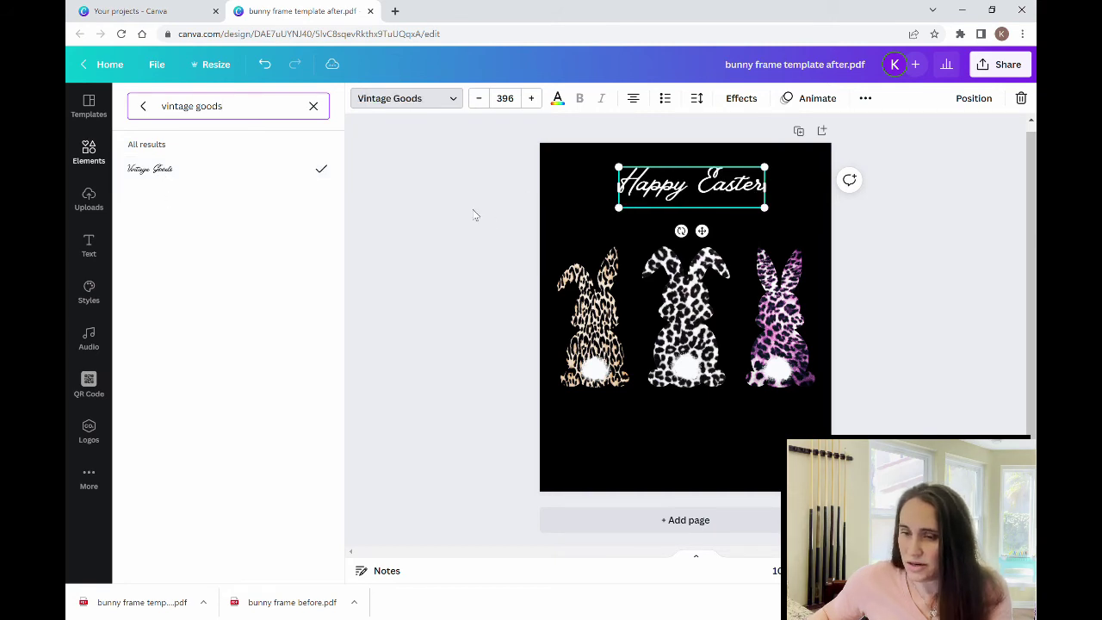
{"action": "key", "text": "Escape"}
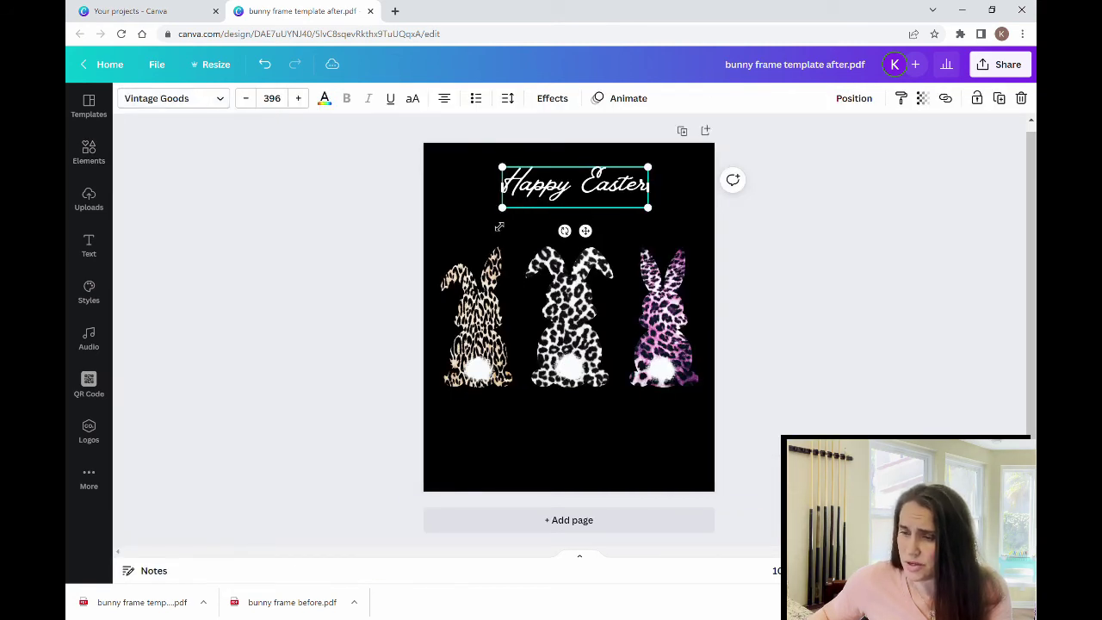
Step: Enlarge the Happy Easter text to size 718, nearly the page width, and center it between the page's upper edge and the bunnies
{"action": "left_click_drag", "start_coordinate": [499, 227], "coordinate": [436, 244]}
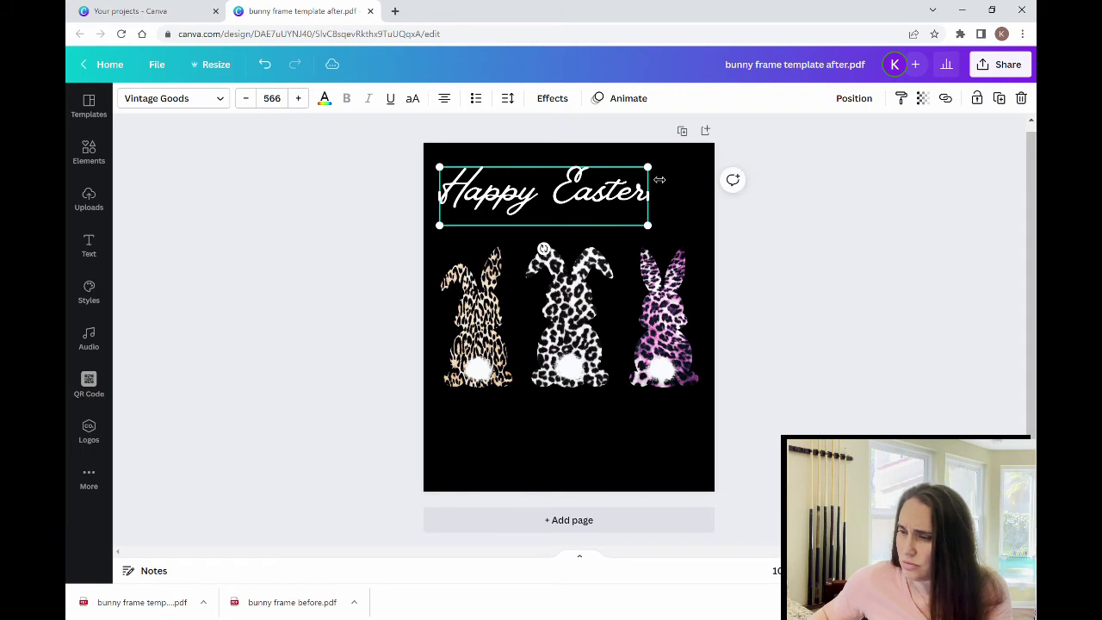
{"action": "left_click_drag", "start_coordinate": [680, 166], "coordinate": [713, 160]}
{"action": "left_click", "coordinate": [755, 216]}
{"action": "left_click", "coordinate": [603, 196]}
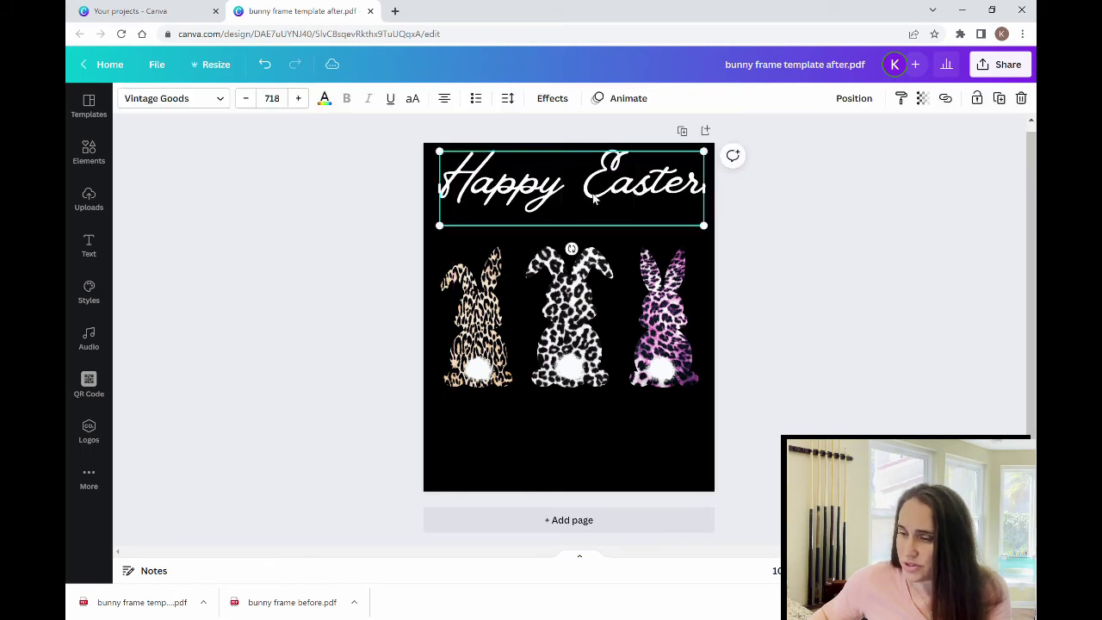
{"action": "left_click_drag", "start_coordinate": [603, 196], "coordinate": [600, 201]}
{"action": "left_click", "coordinate": [810, 224]}
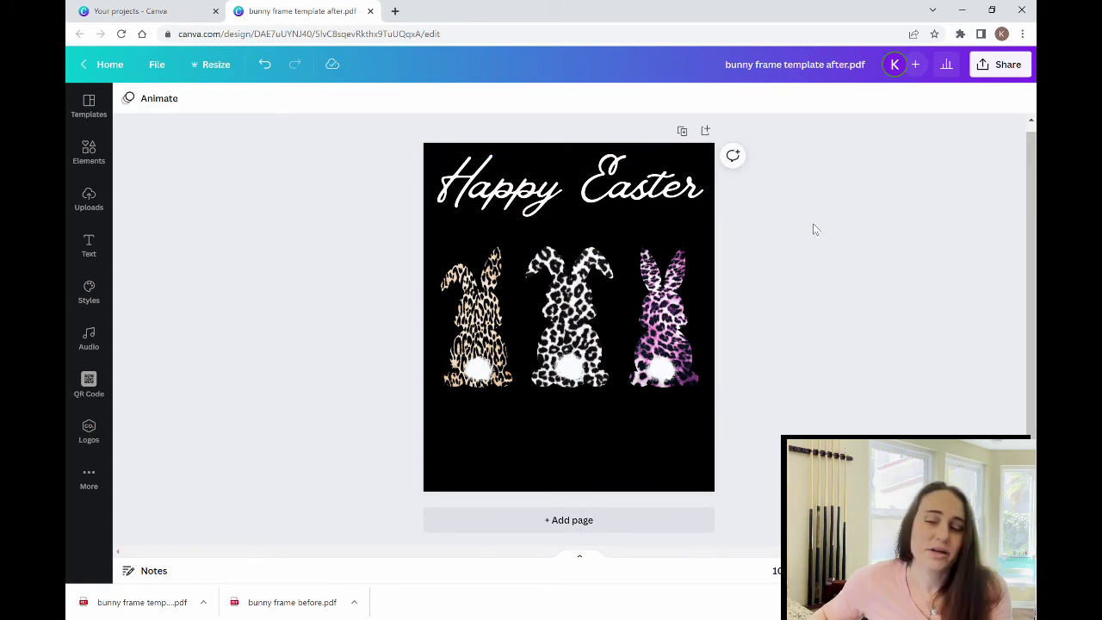
{"action": "left_click", "coordinate": [627, 178]}
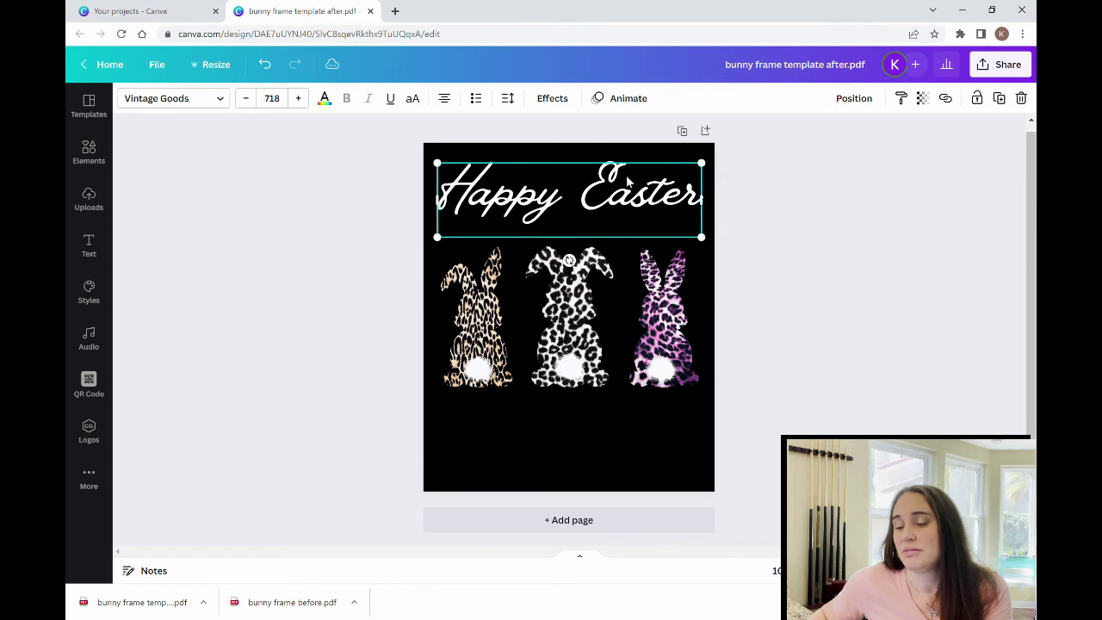
{"action": "left_click", "coordinate": [870, 252]}
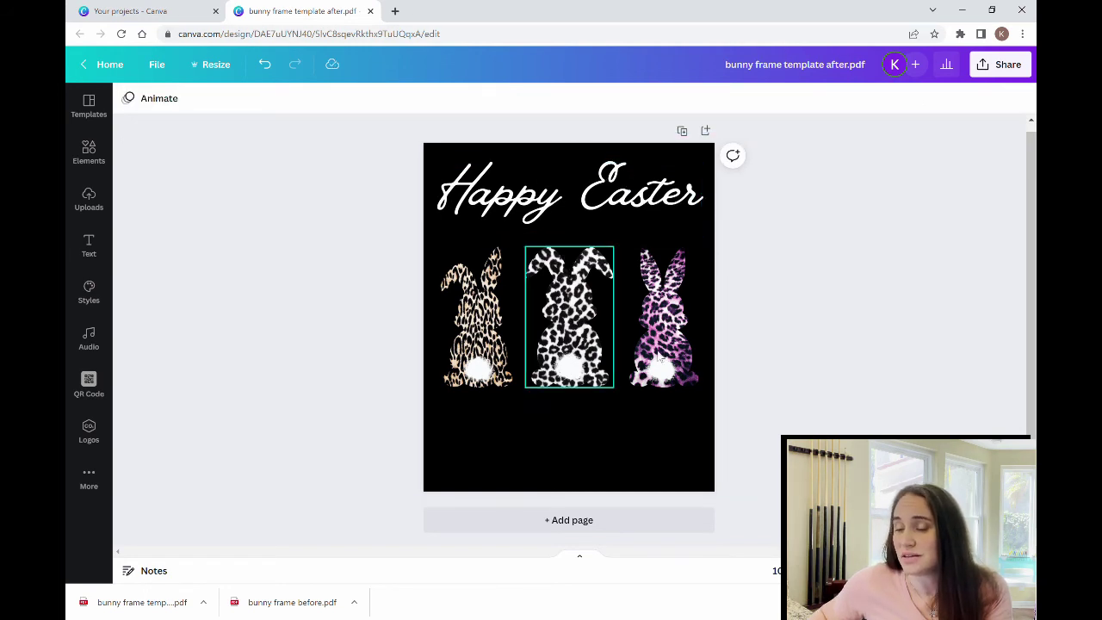
Step: Recolor the Happy Easter text to light pink #ECC0DD, sampled from the right bunny's leopard print
{"action": "left_click", "coordinate": [648, 174]}
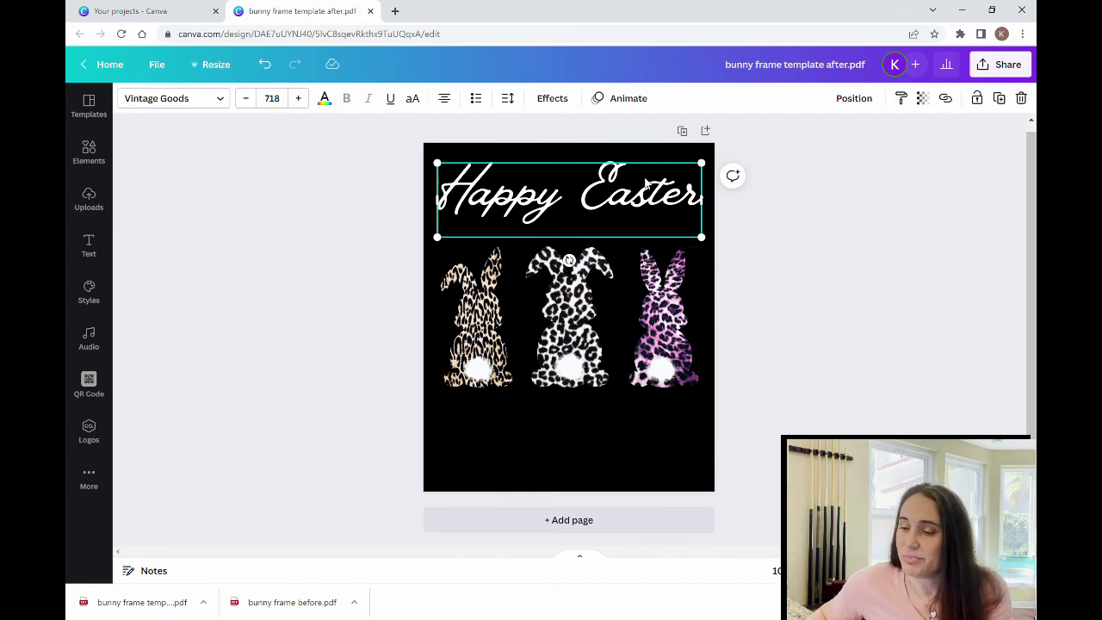
{"action": "left_click", "coordinate": [325, 100]}
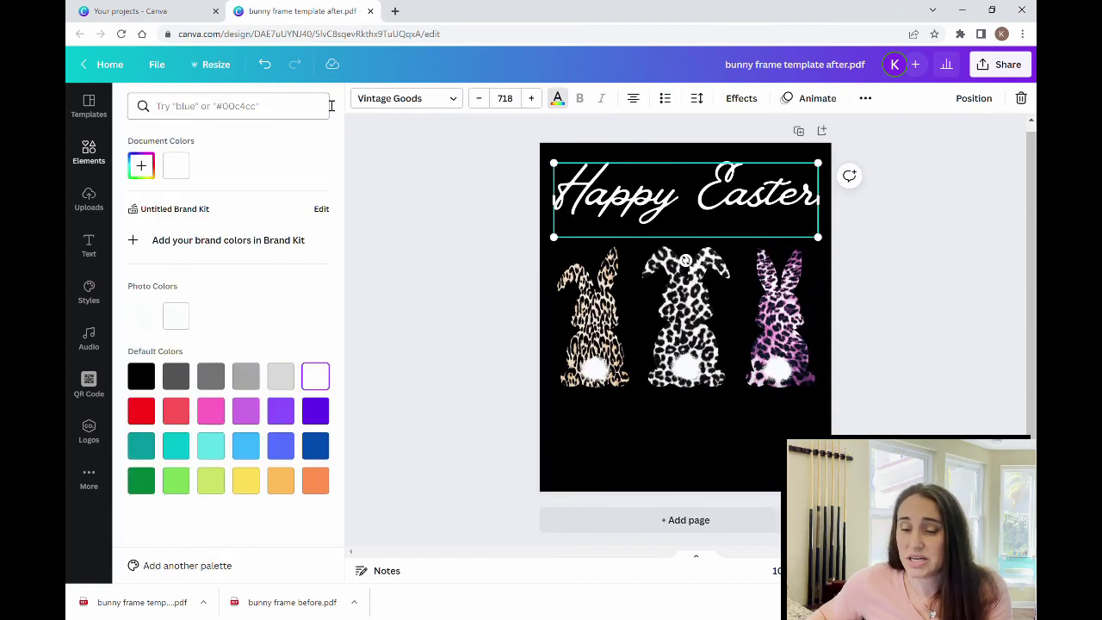
{"action": "left_click", "coordinate": [141, 166]}
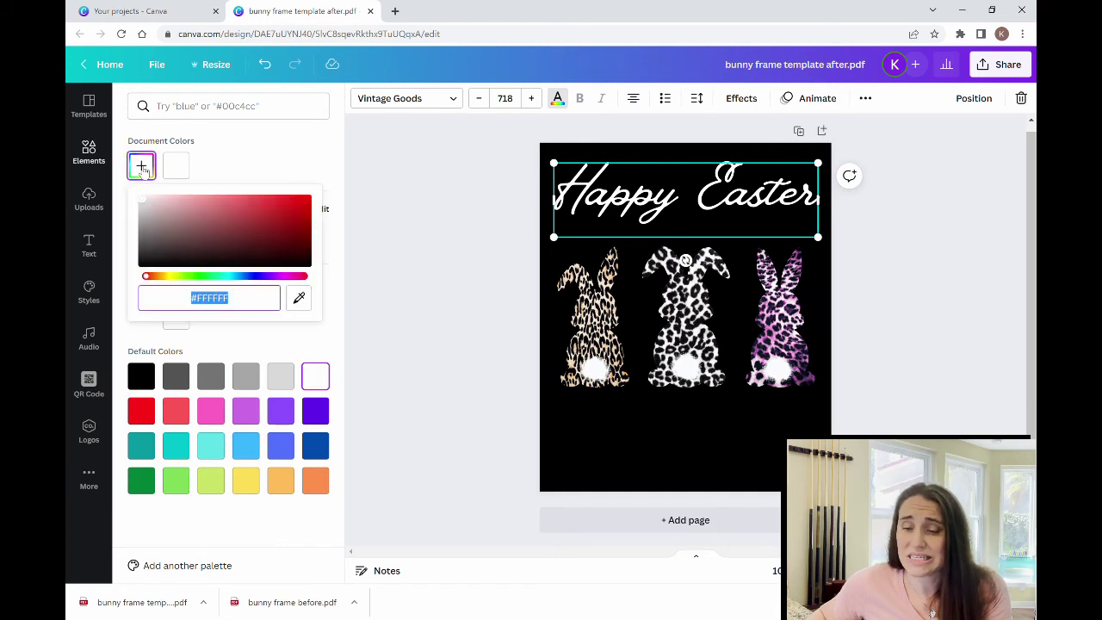
{"action": "left_click", "coordinate": [300, 298]}
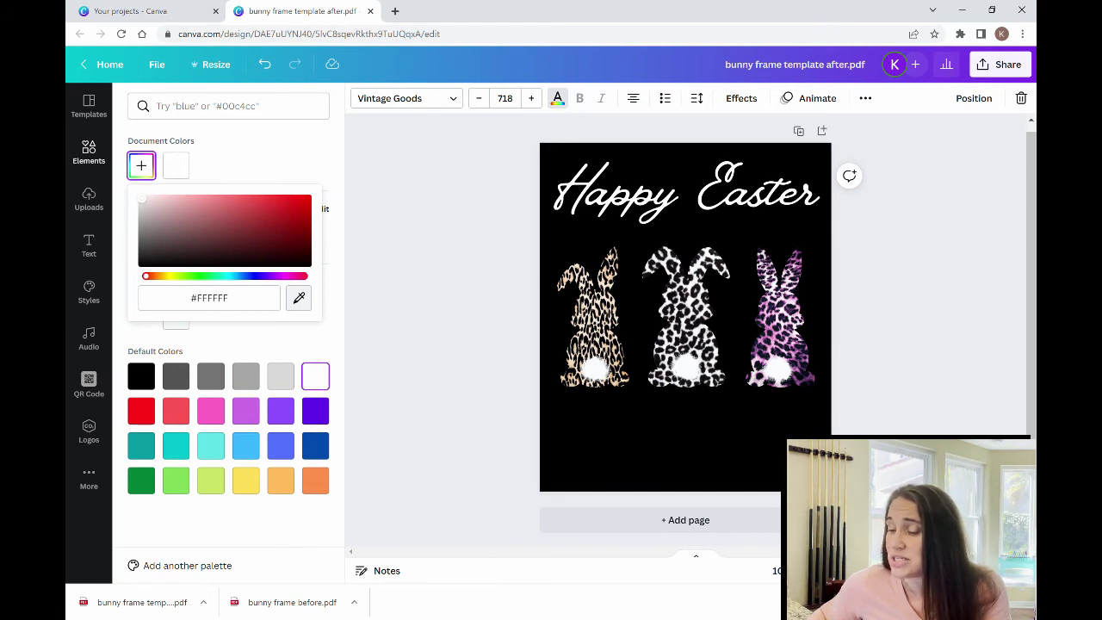
{"action": "left_click", "coordinate": [778, 319]}
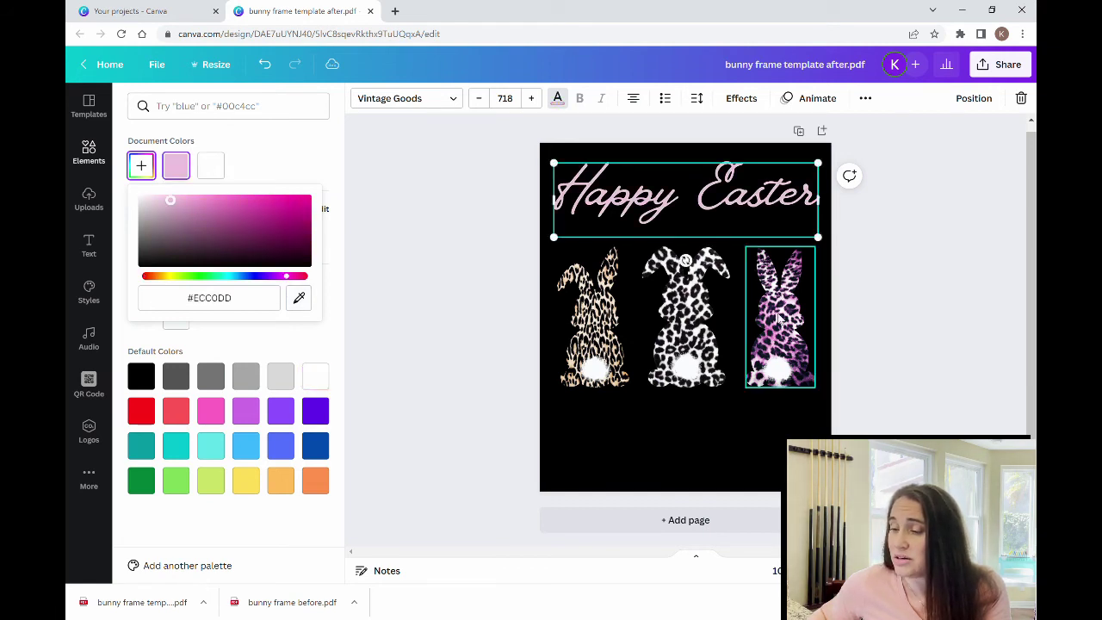
{"action": "left_click", "coordinate": [938, 294]}
{"action": "left_click", "coordinate": [669, 471]}
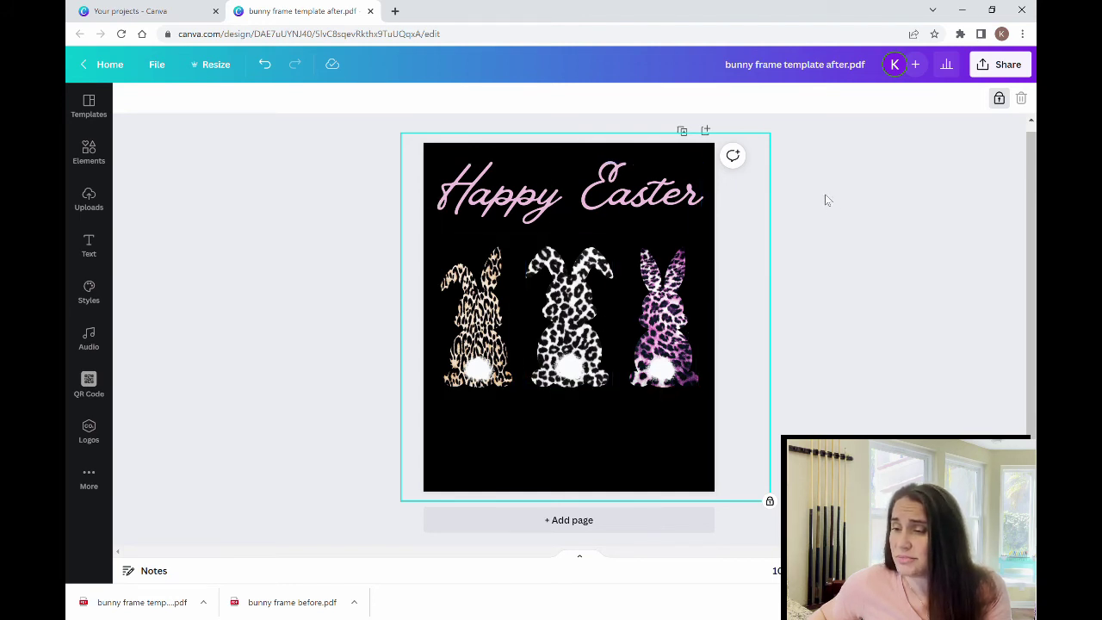
{"action": "left_click", "coordinate": [851, 233]}
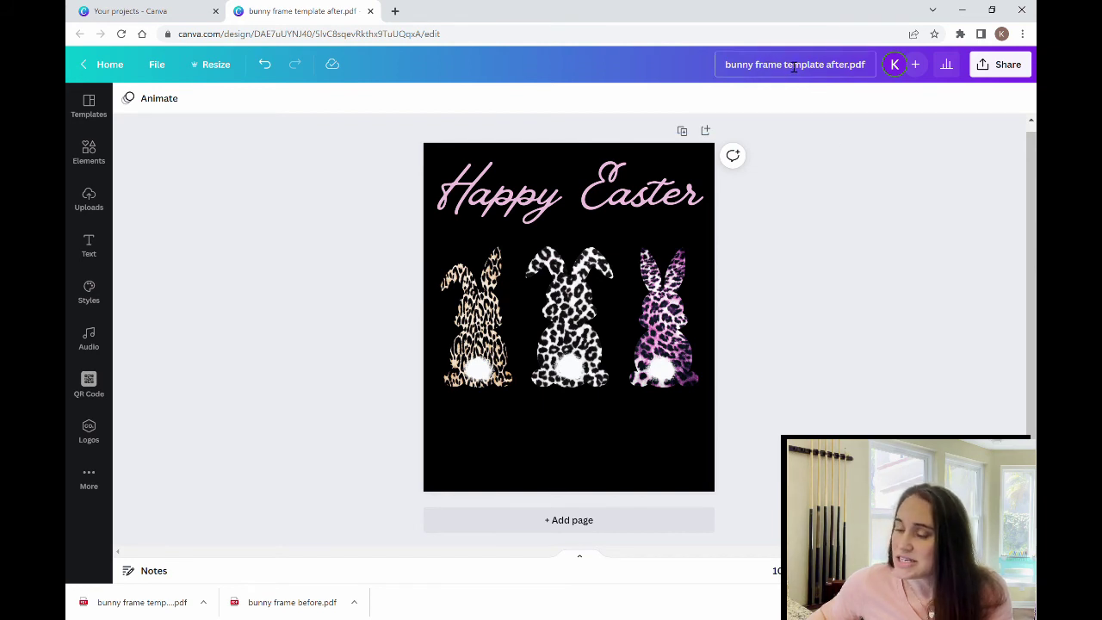
Step: Rename the design as "bunny happy easter"
{"action": "left_click_drag", "start_coordinate": [762, 70], "coordinate": [883, 74]}
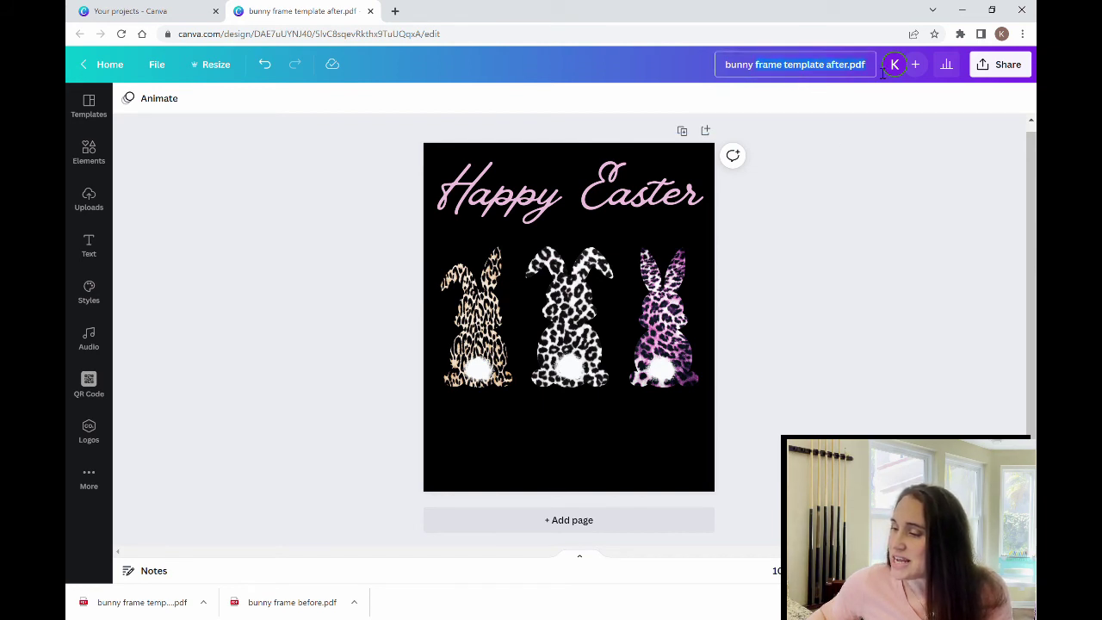
{"action": "key", "text": "BackSpace"}
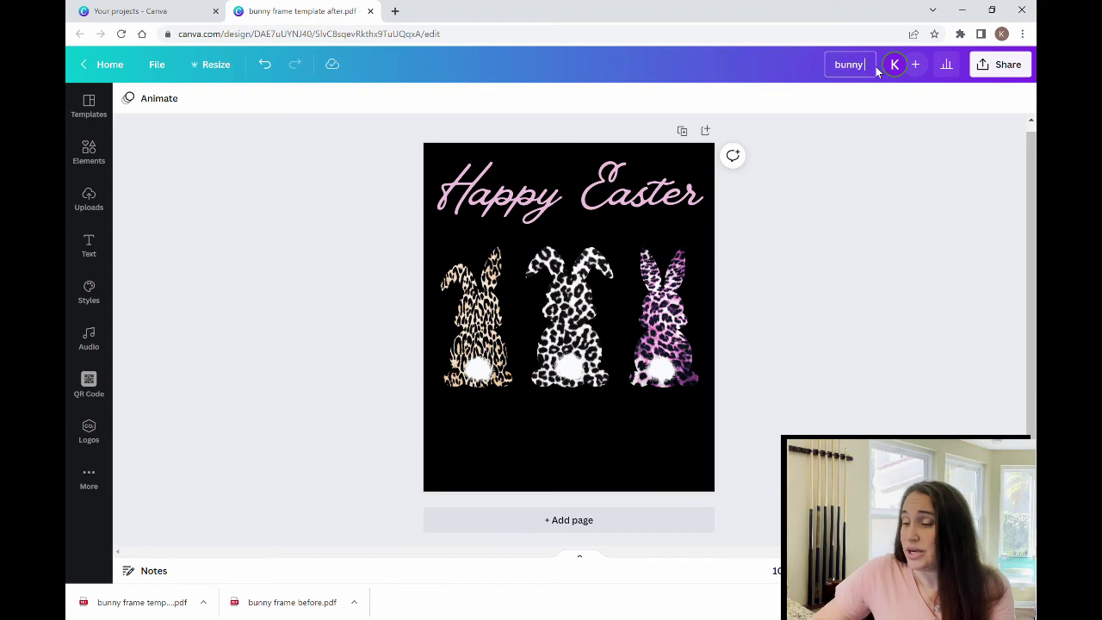
{"action": "key", "text": "BackSpace"}
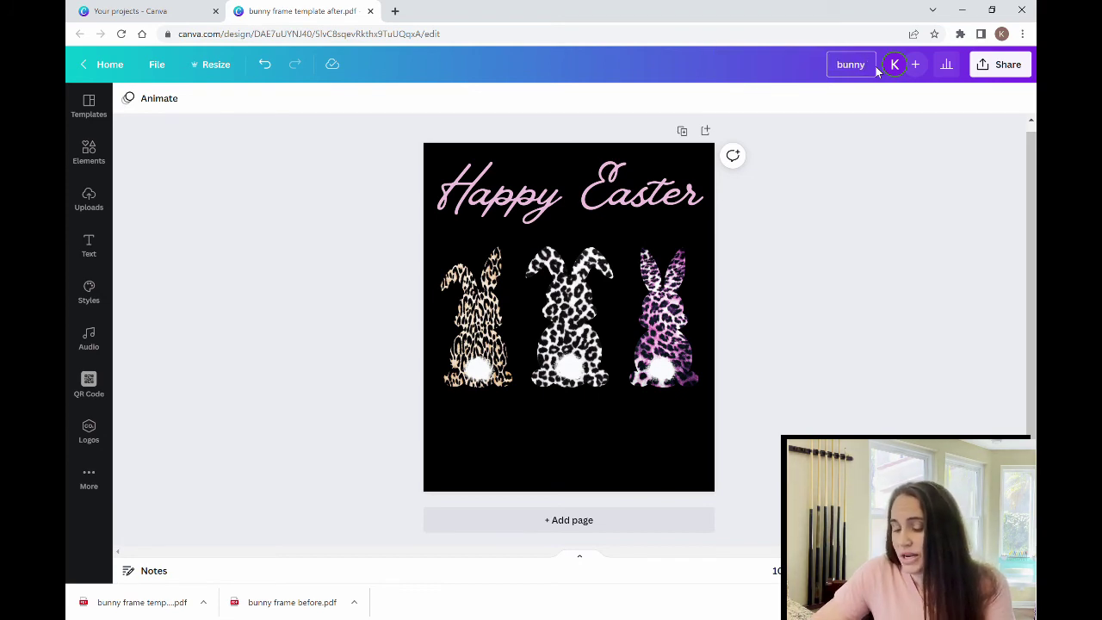
{"action": "type", "text": "happy easter"}
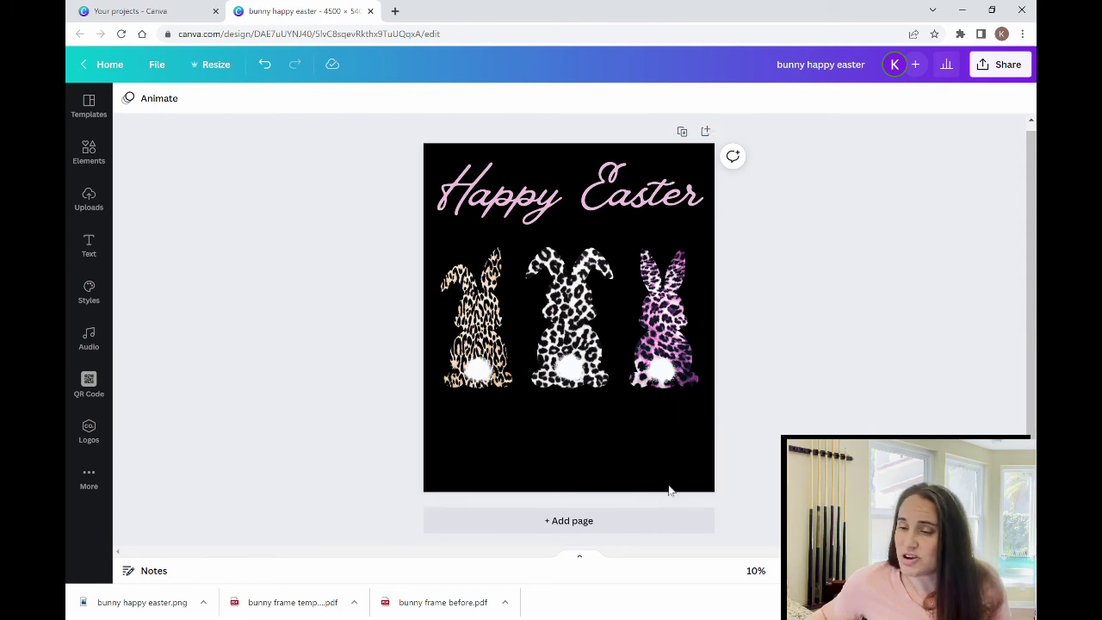
Step: Try black and the default gray shades as page backgrounds behind the bunnies and the Happy Easter text
{"action": "left_click_drag", "start_coordinate": [690, 457], "coordinate": [180, 348]}
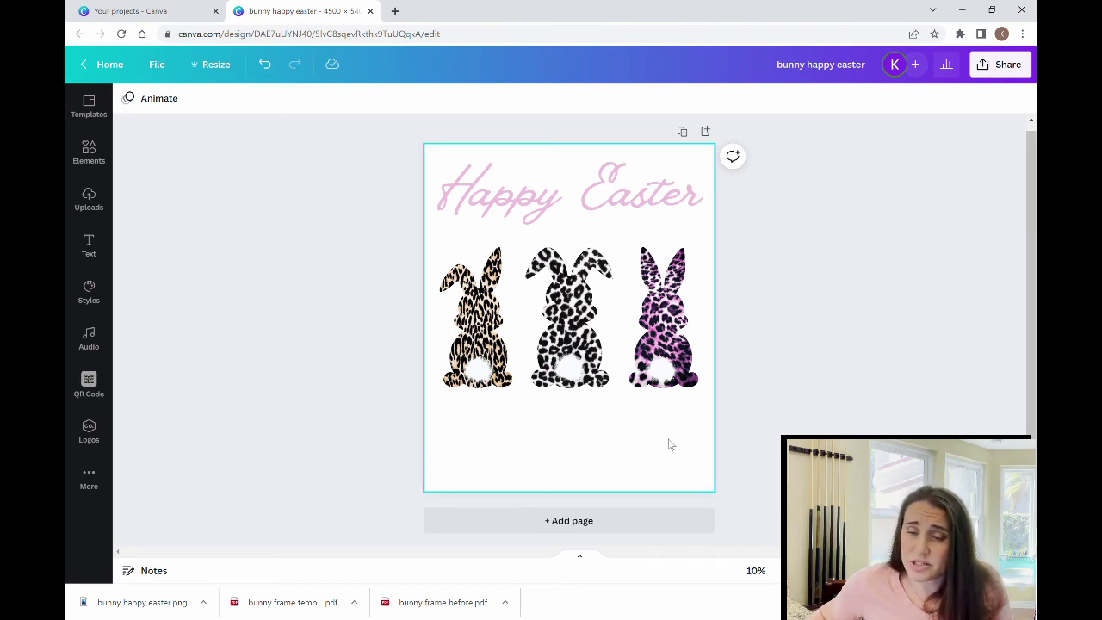
{"action": "left_click", "coordinate": [675, 474]}
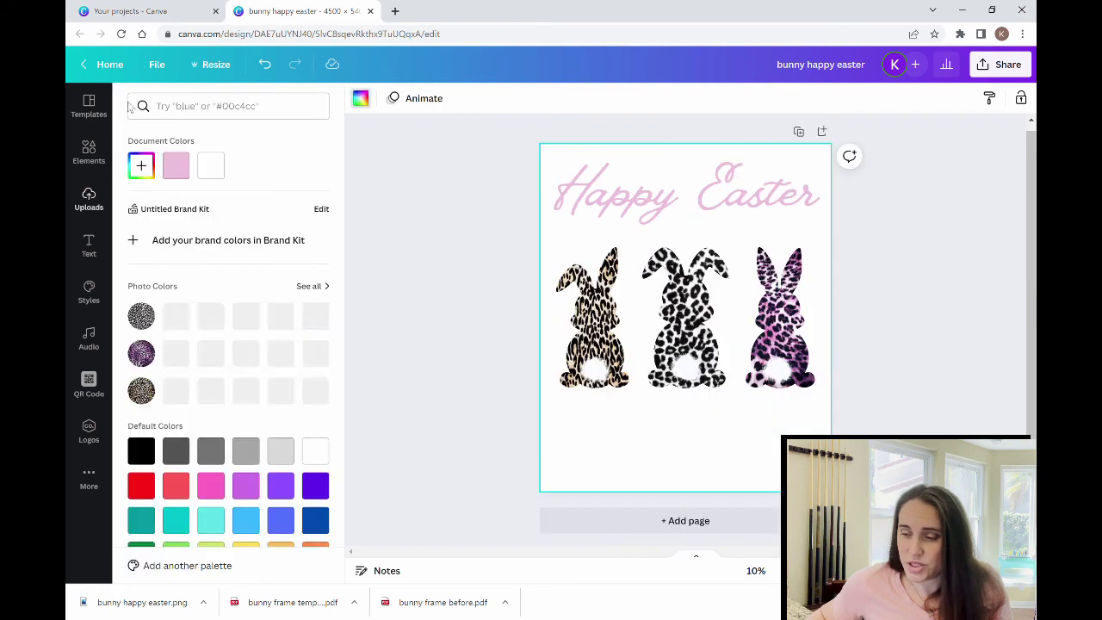
{"action": "left_click", "coordinate": [128, 102]}
{"action": "left_click", "coordinate": [141, 452]}
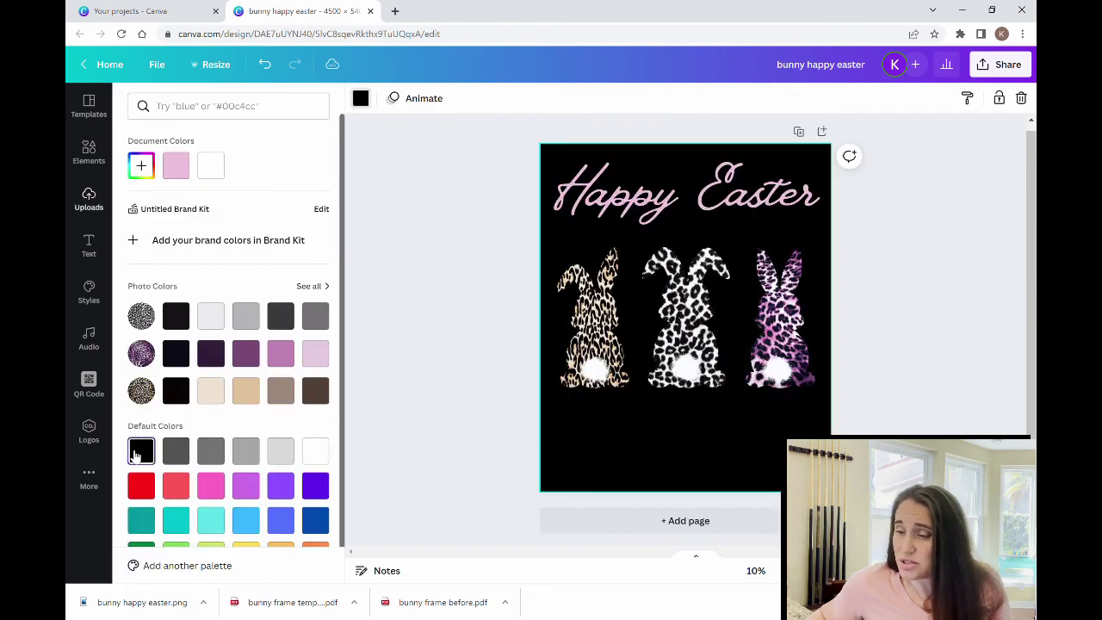
{"action": "left_click", "coordinate": [175, 454]}
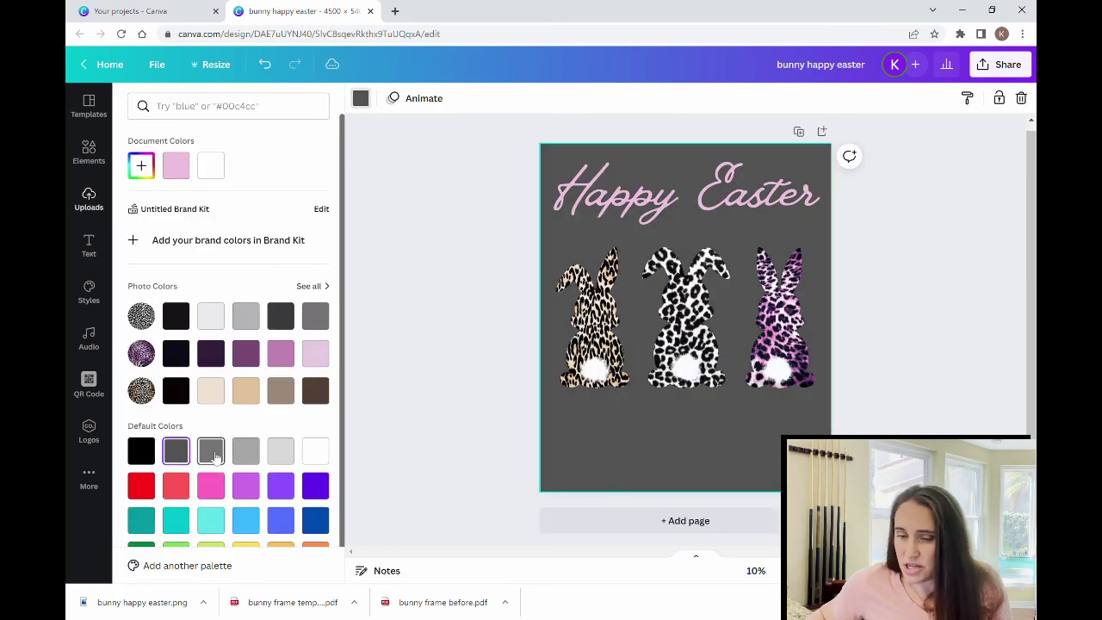
{"action": "left_click", "coordinate": [211, 454]}
{"action": "left_click", "coordinate": [247, 453]}
{"action": "left_click", "coordinate": [281, 451]}
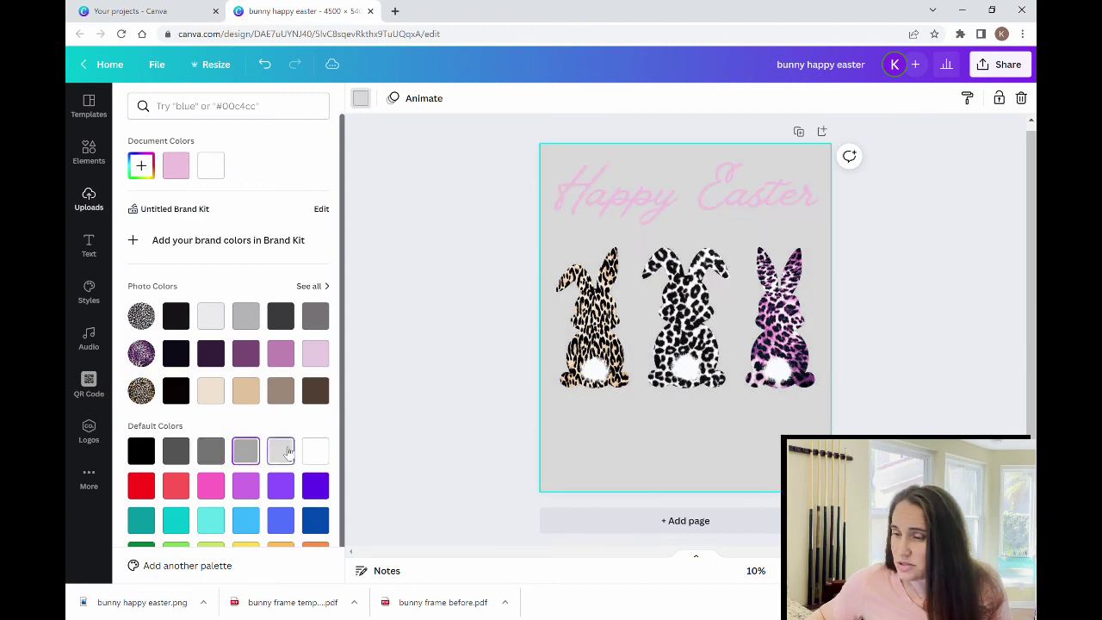
Step: Try blue, light turquoise and teal page backgrounds, and return the page background to white
{"action": "left_click", "coordinate": [282, 519]}
{"action": "left_click", "coordinate": [315, 519]}
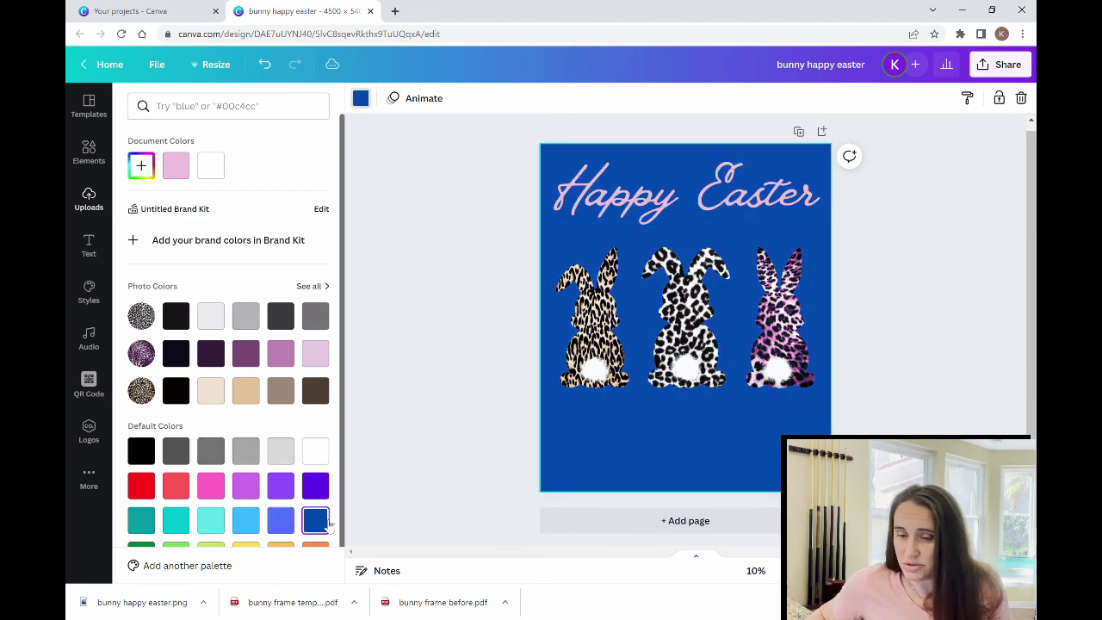
{"action": "left_click", "coordinate": [216, 521]}
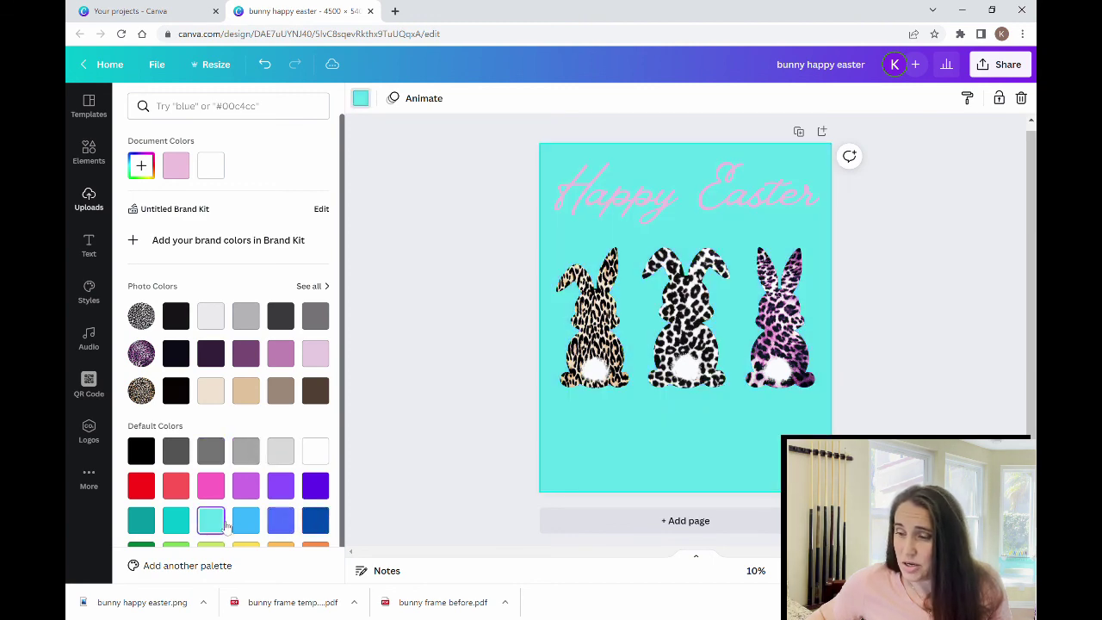
{"action": "left_click", "coordinate": [141, 520]}
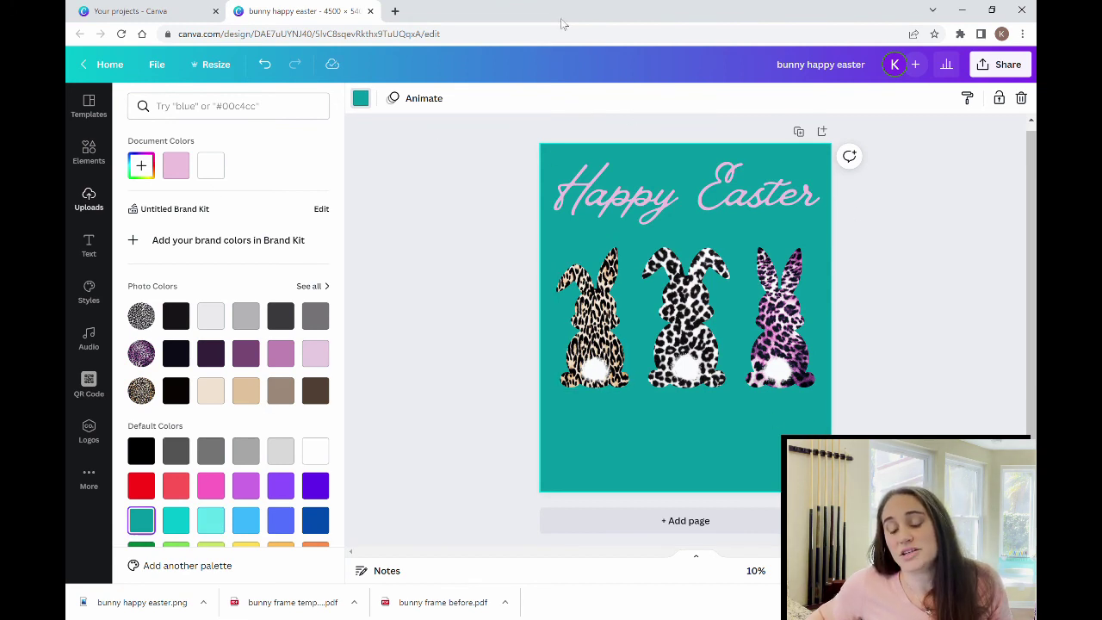
{"action": "left_click", "coordinate": [324, 462]}
{"action": "left_click", "coordinate": [436, 251]}
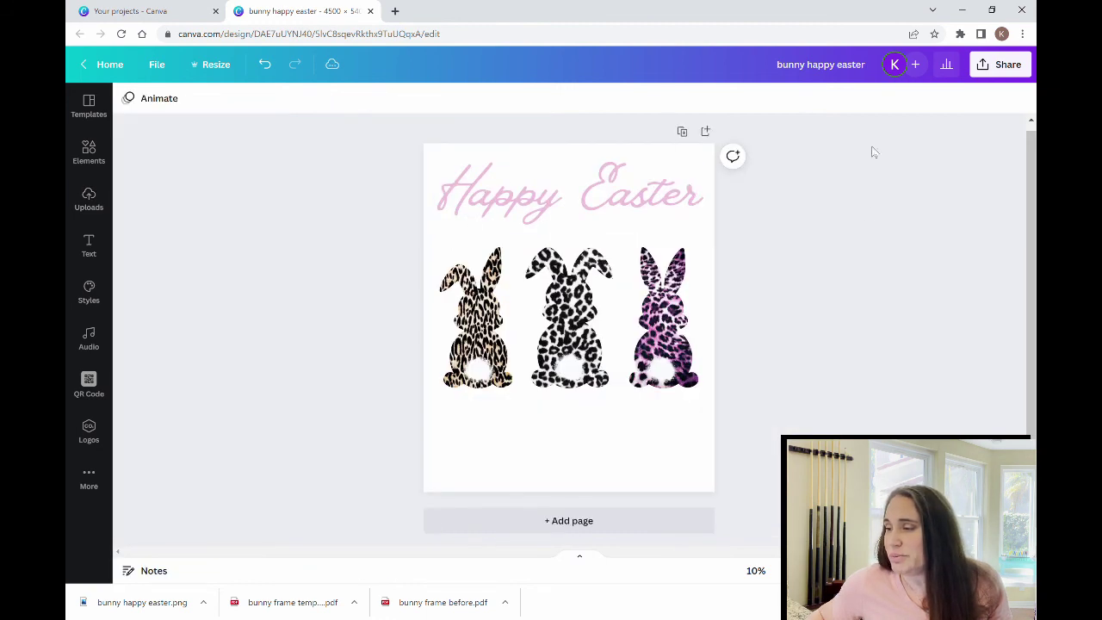
Step: Download the design as a PNG at 4500 × 5400 px with a transparent background
{"action": "left_click", "coordinate": [995, 65]}
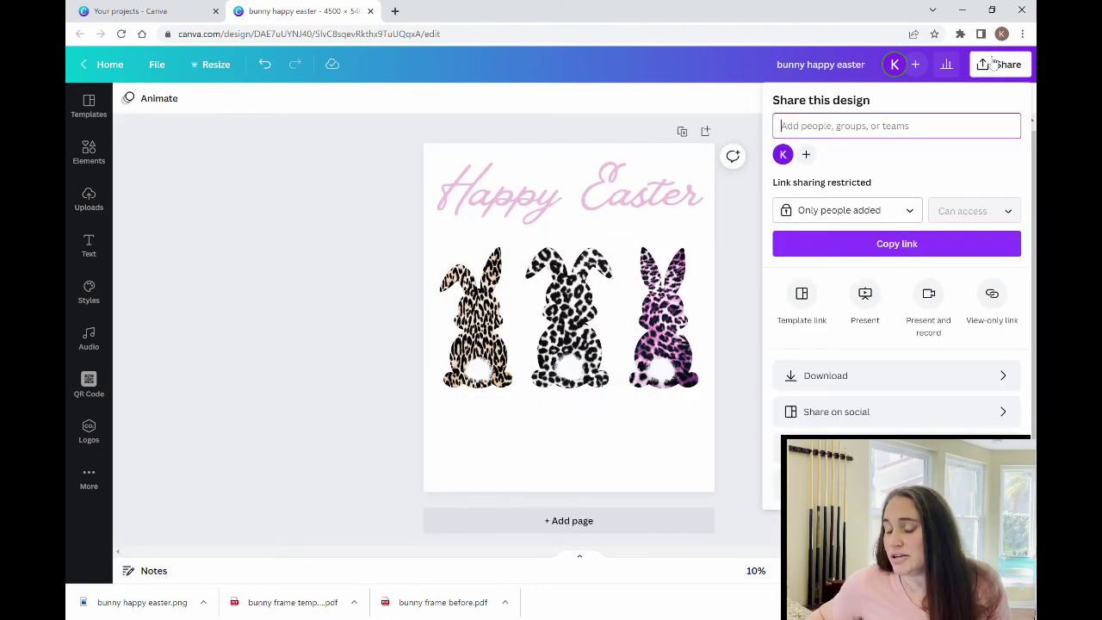
{"action": "left_click", "coordinate": [998, 380]}
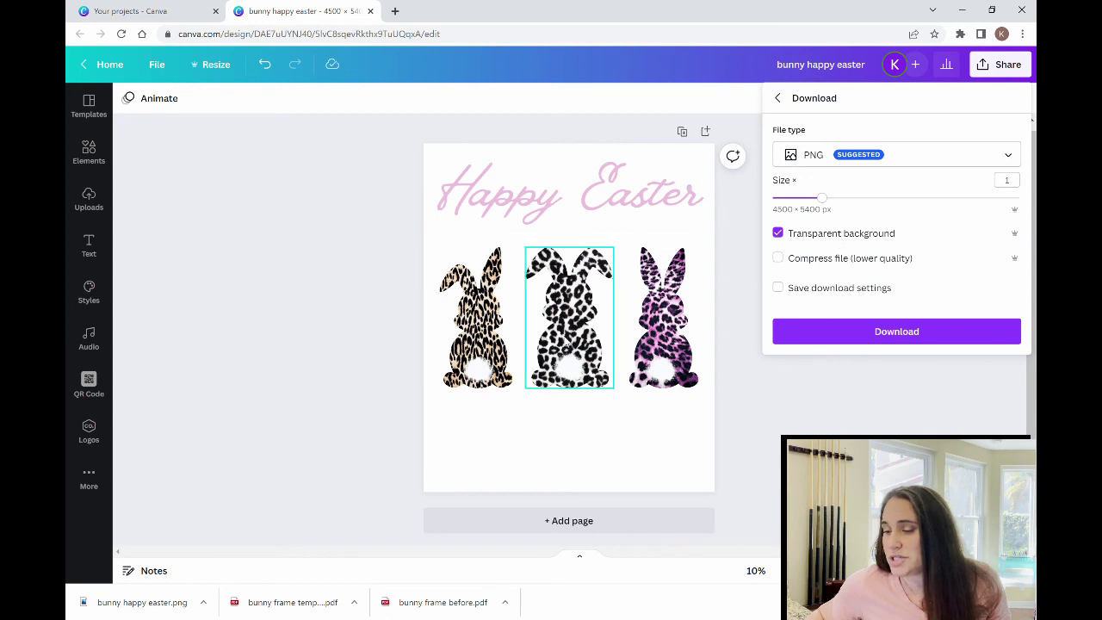
{"action": "left_click", "coordinate": [848, 336]}
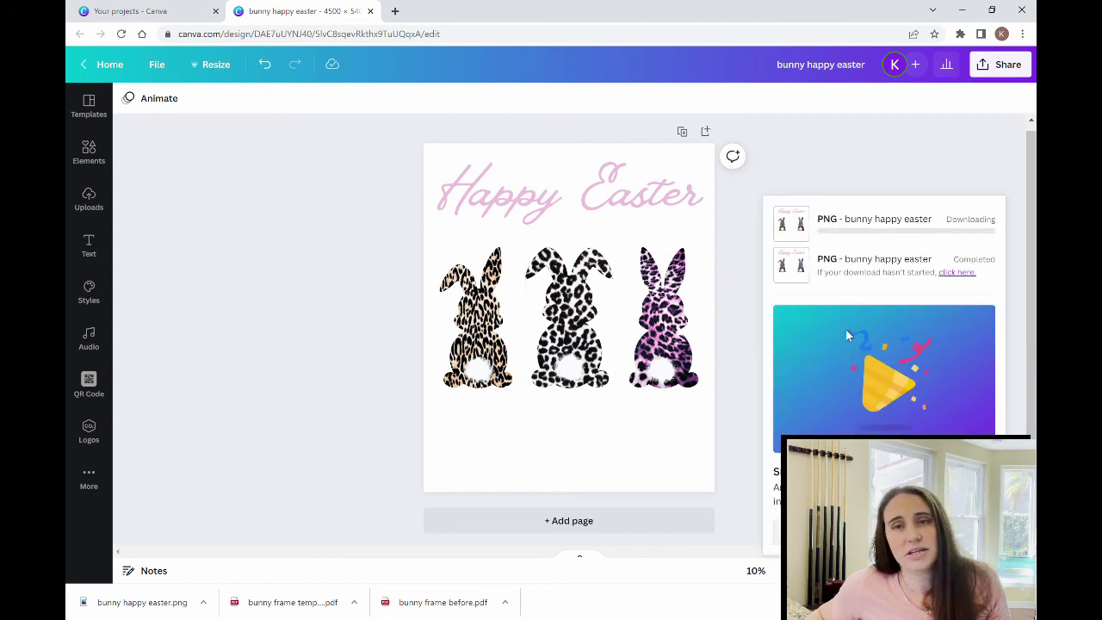